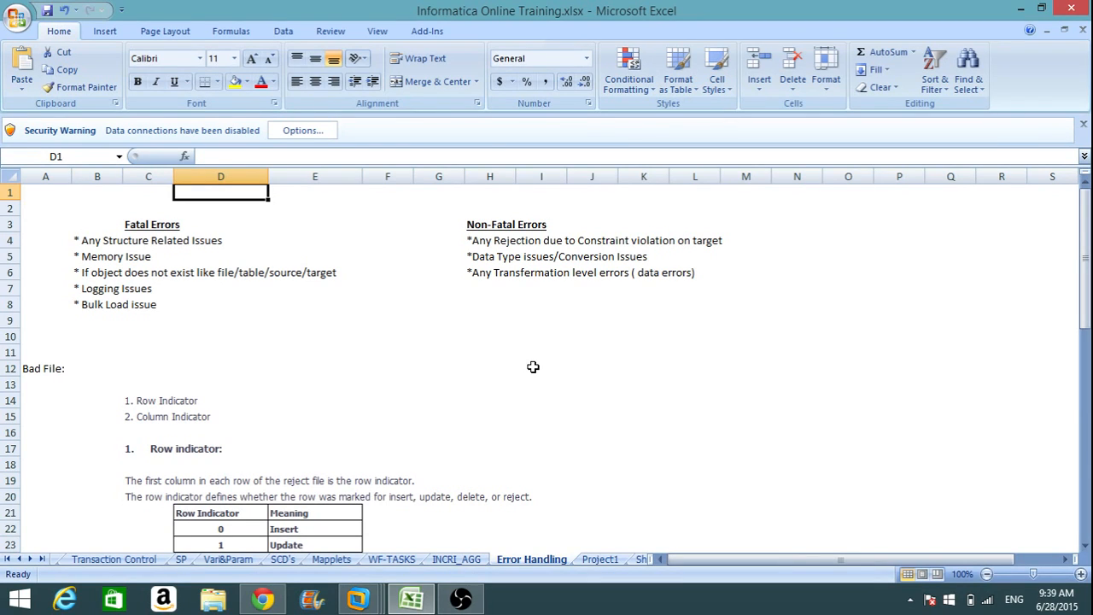
Review the Non-Fatal Errors list on the Error Handling sheet
left_click_drag(461, 214, 725, 322)
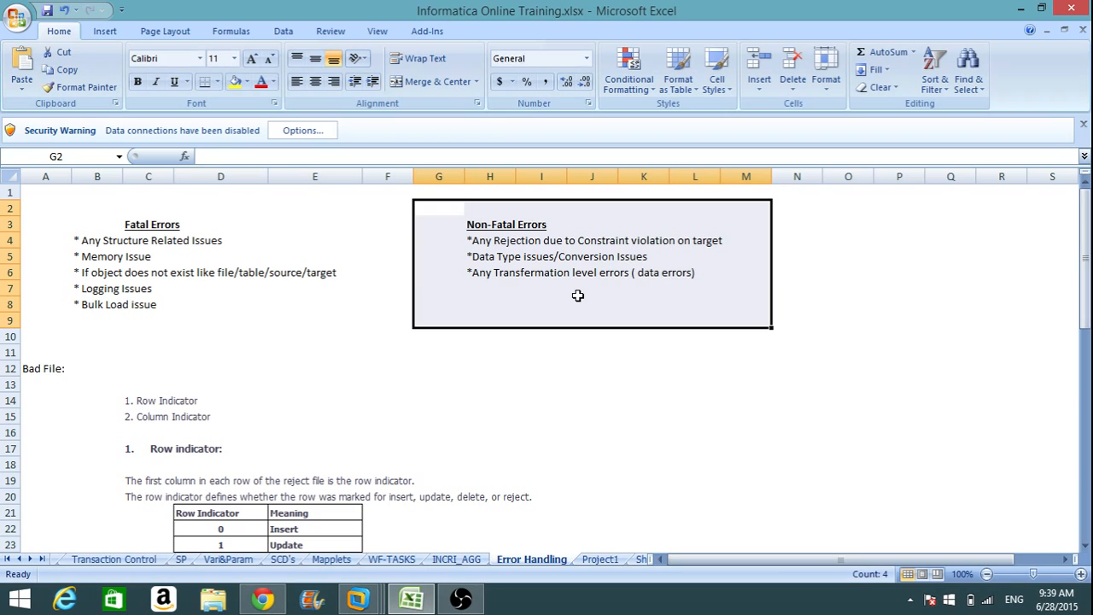
left_click(549, 384)
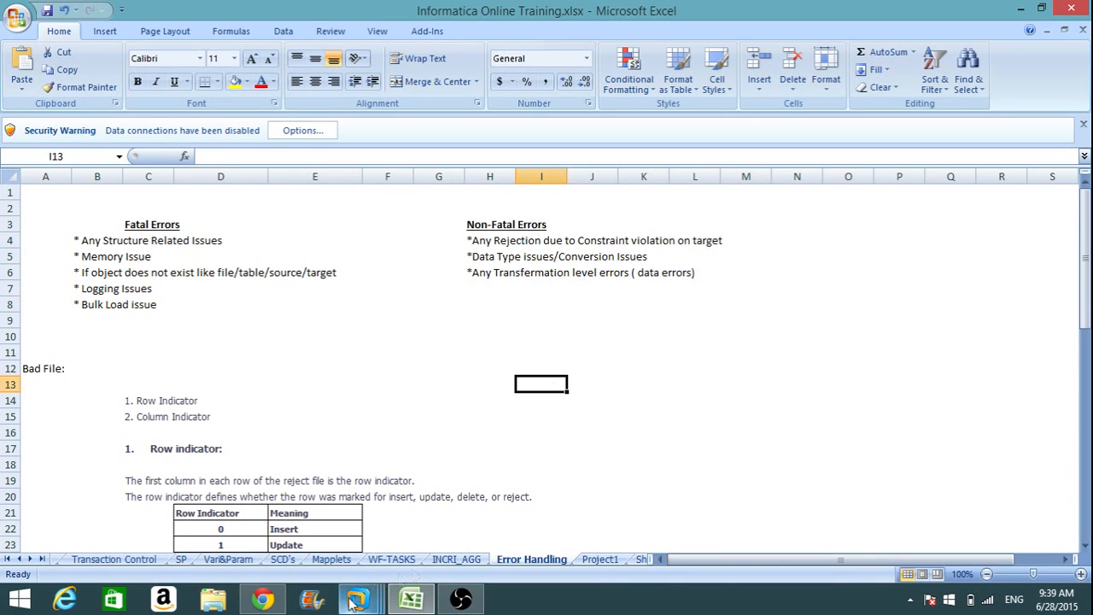
Switch to the virtual machine, review the employee records in EMP_DEL.txt in Notepad and minimize the file
mouse_move(355, 602)
left_click(501, 504)
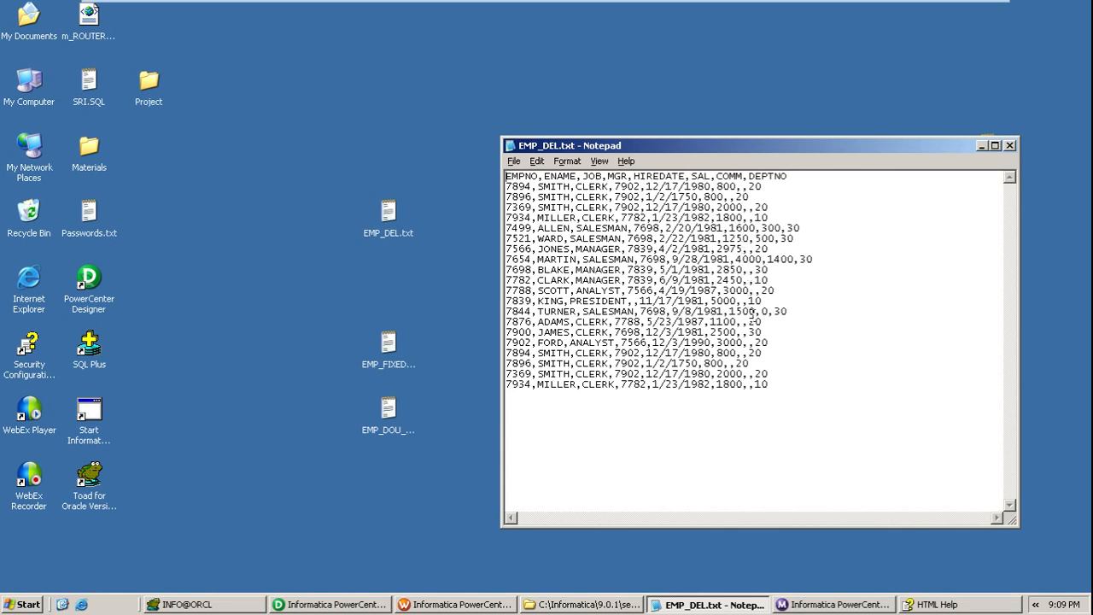
left_click_drag(786, 378, 481, 154)
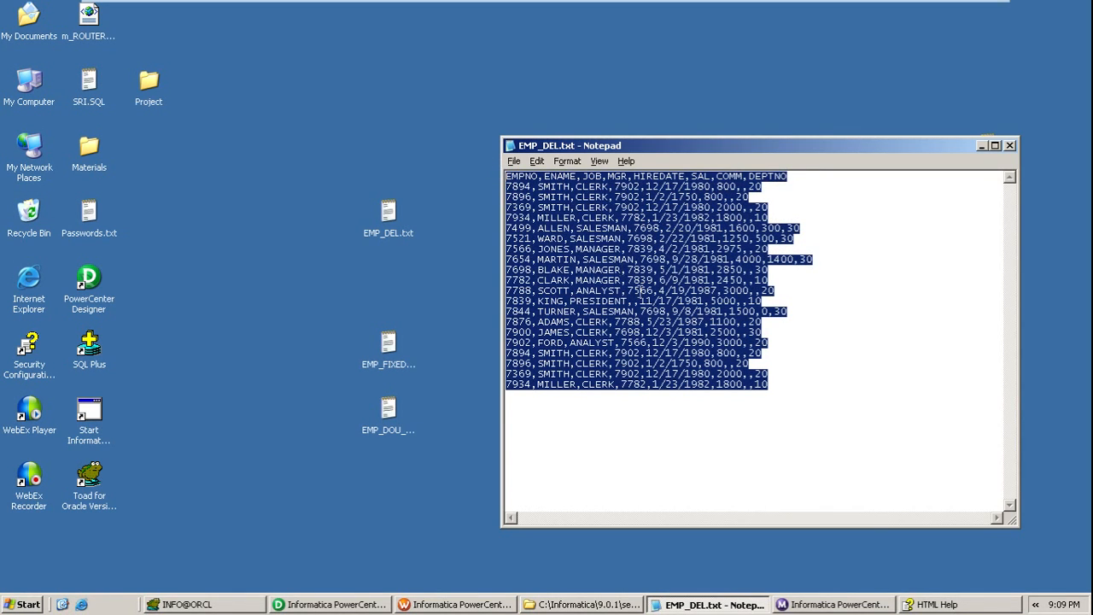
left_click(790, 395)
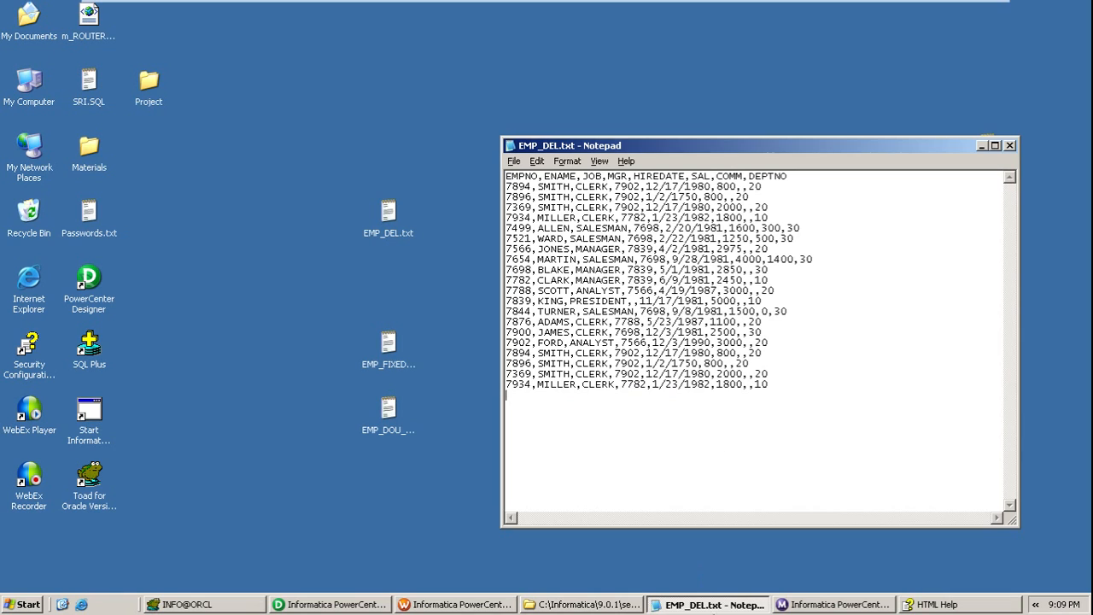
left_click(716, 604)
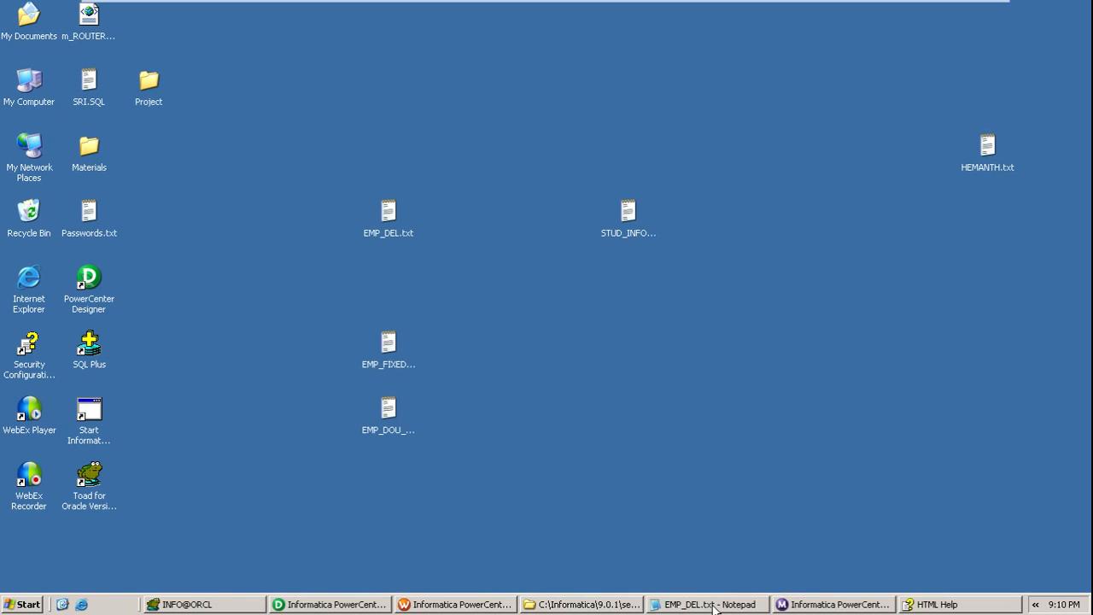
Switch to Informatica PowerCenter Designer and clear all objects from the Source Analyzer workspace
left_click(318, 604)
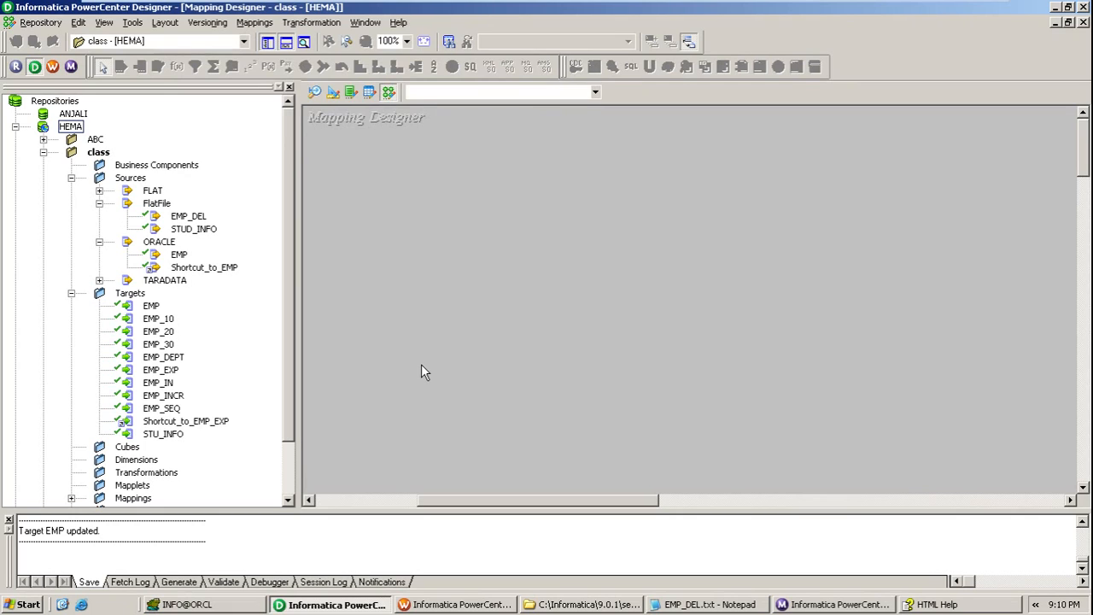
left_click(316, 91)
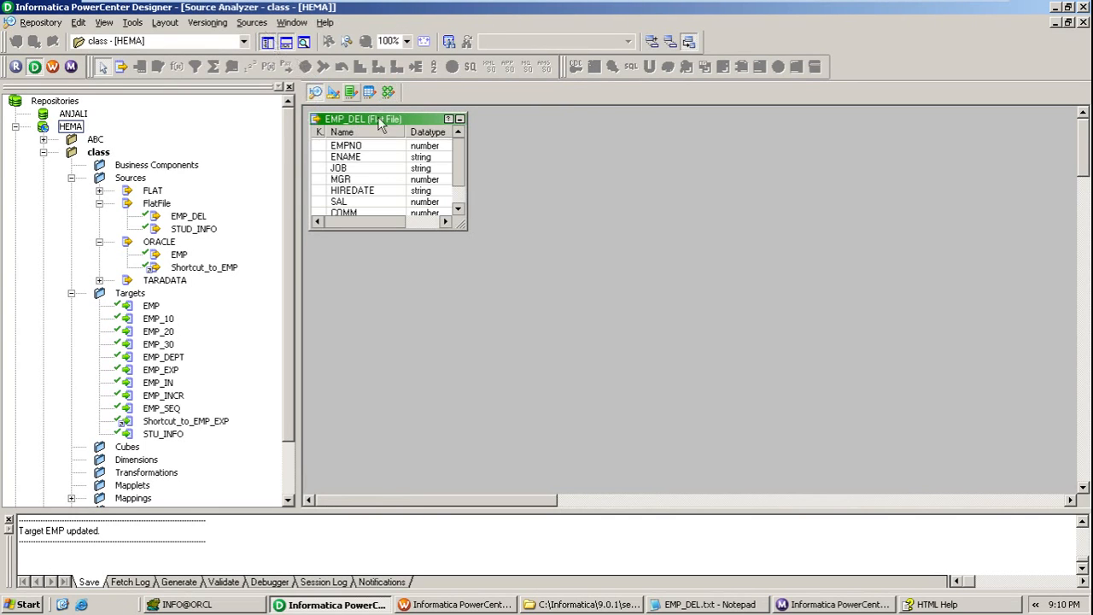
right_click(551, 225)
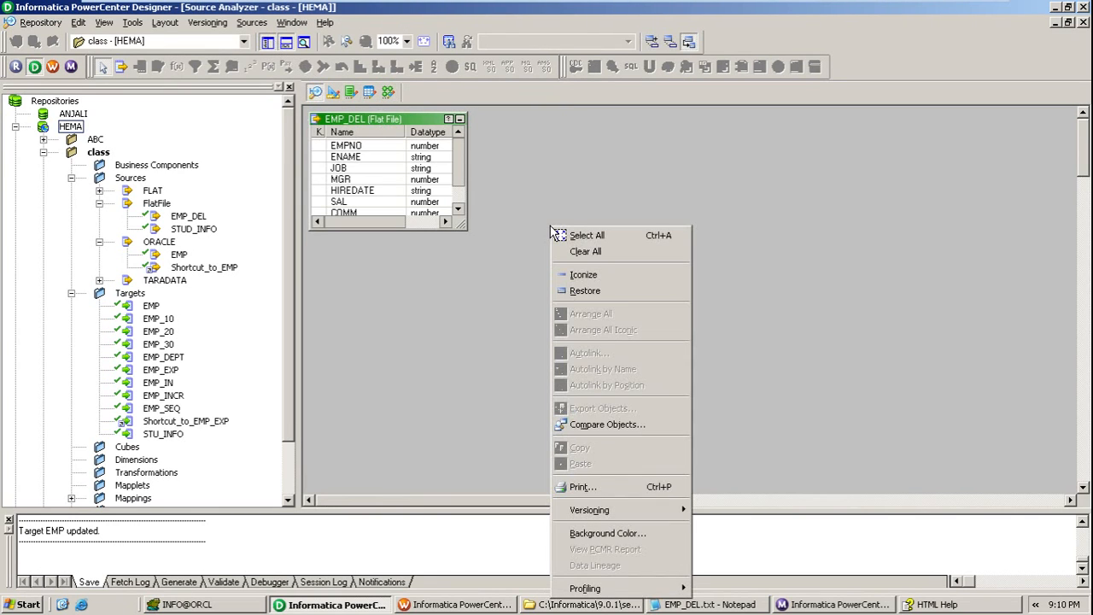
left_click(563, 254)
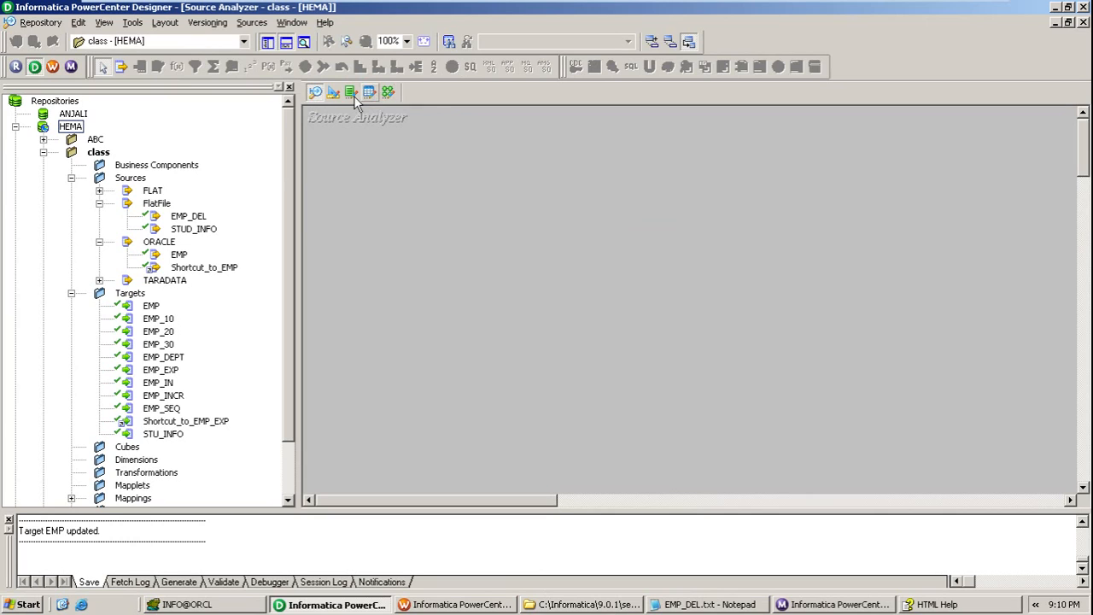
Start a flat-file source import of EMP_DEL.txt from the Desktop, with the file type set to All Files
left_click(254, 23)
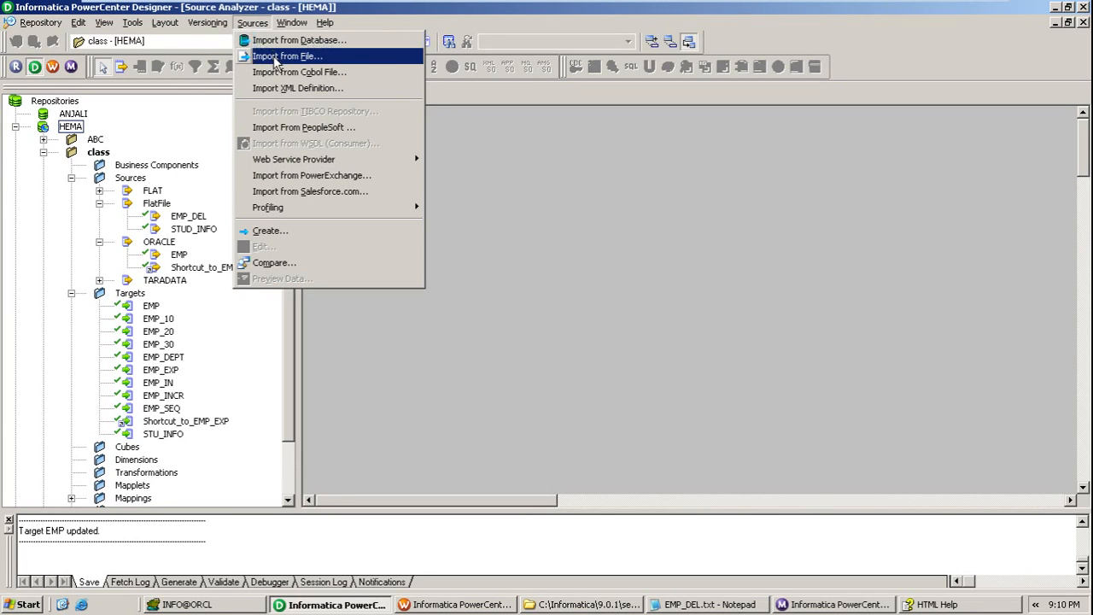
left_click(273, 56)
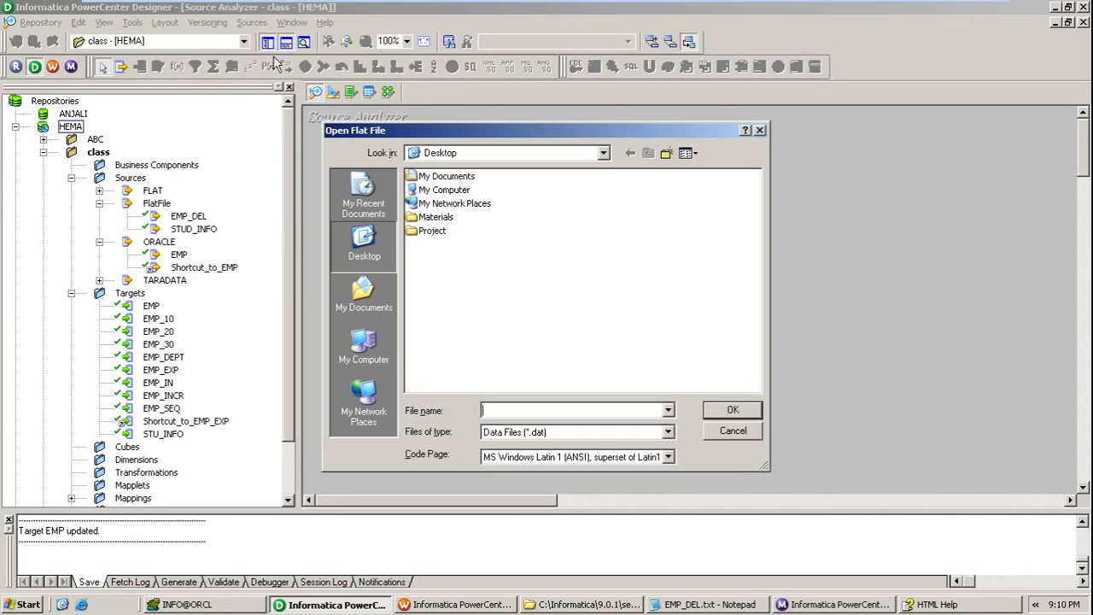
left_click(595, 433)
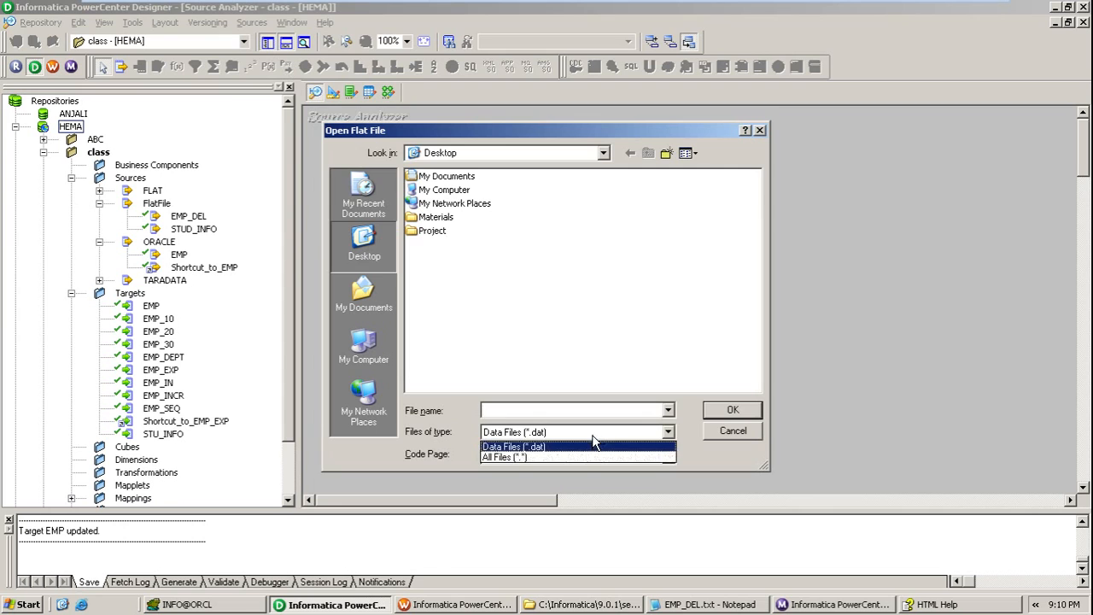
left_click(589, 457)
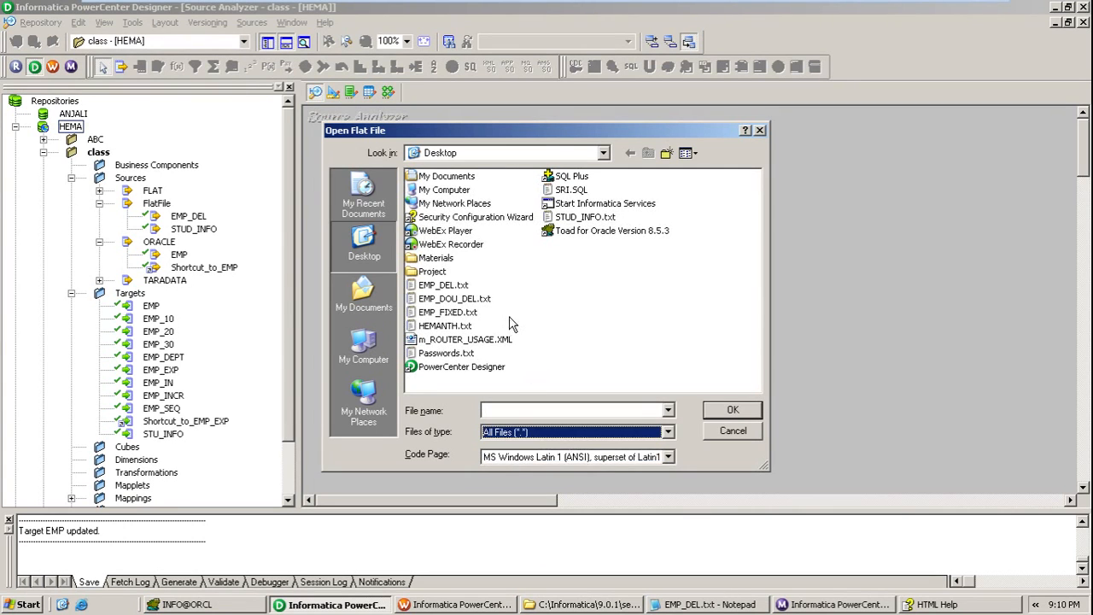
left_click(441, 286)
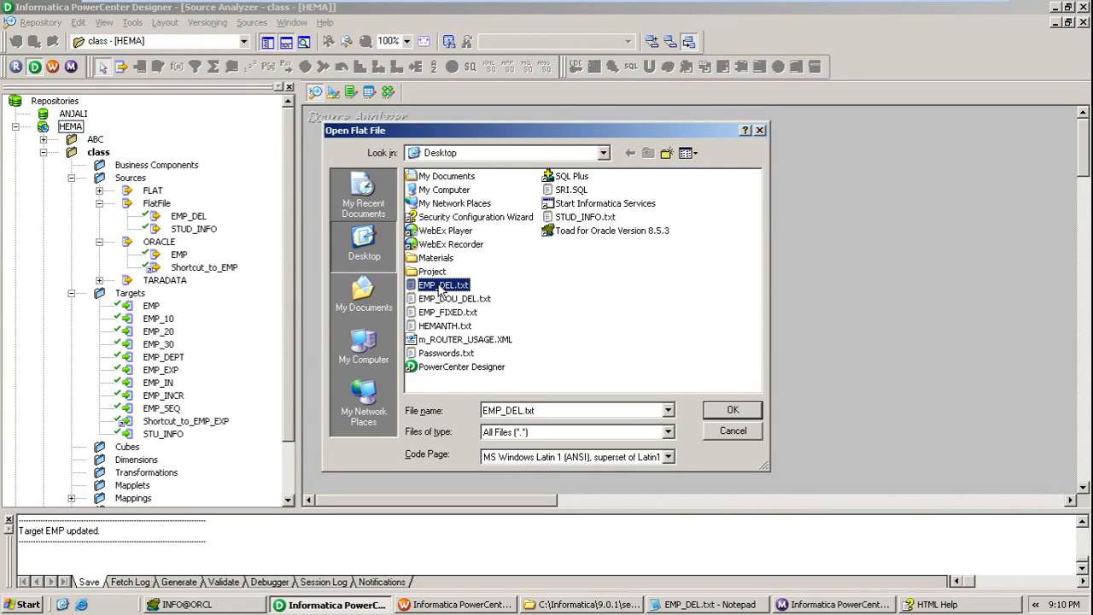
left_click(729, 411)
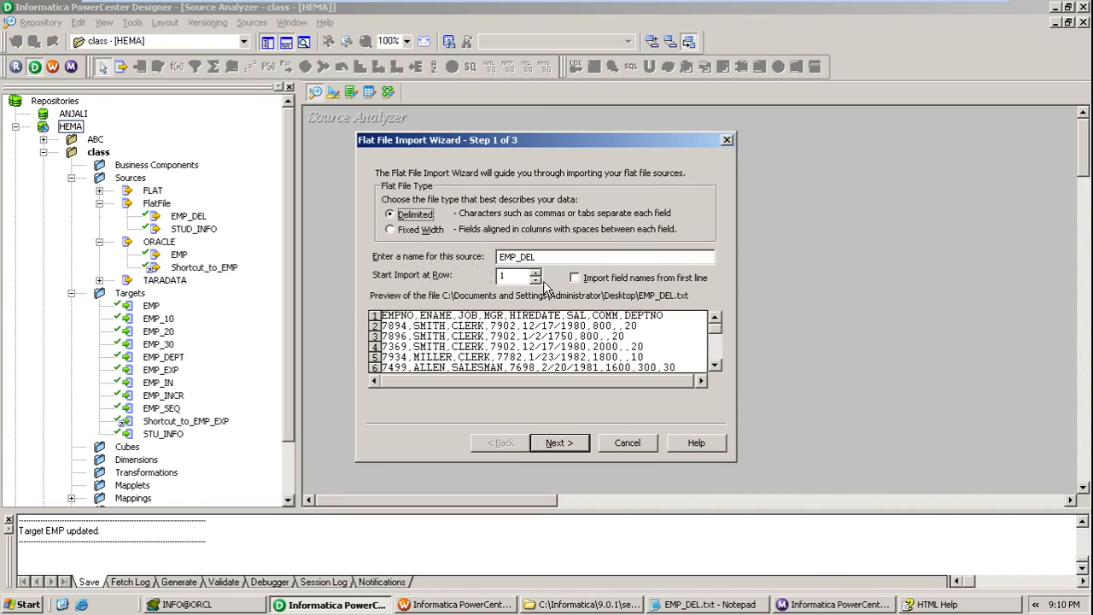
Import the field names from the first line and accept the comma delimiter with double quotes as text qualifier
left_click(575, 278)
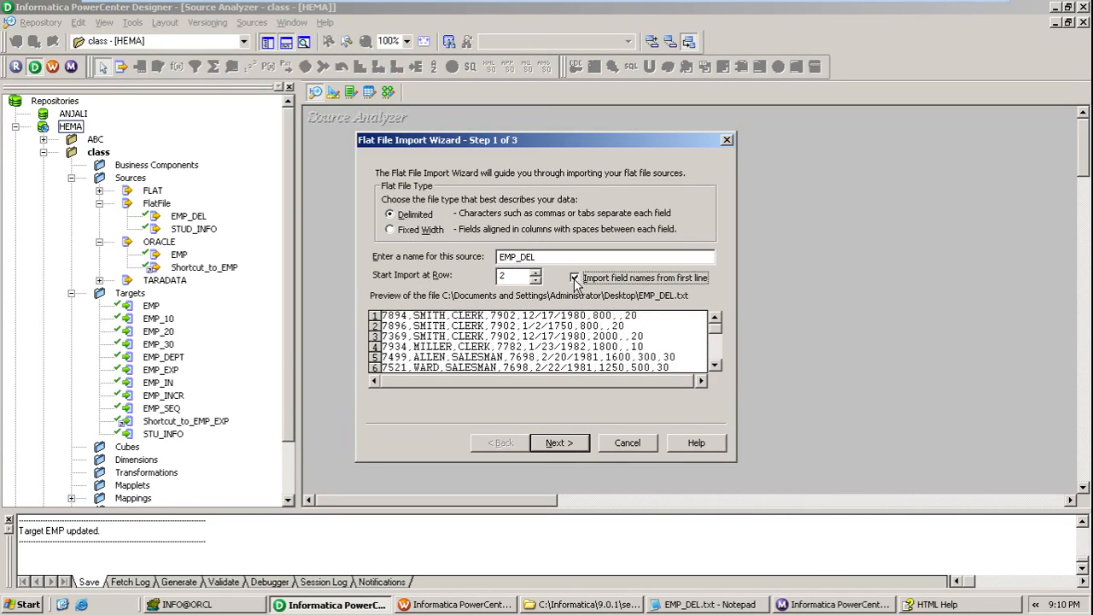
left_click(562, 443)
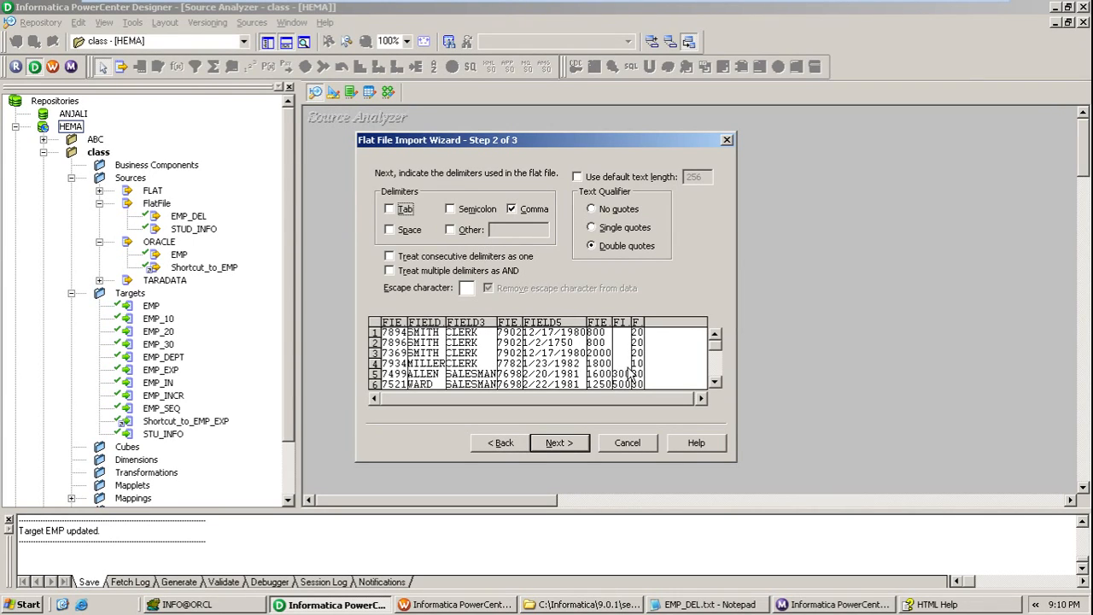
left_click(556, 442)
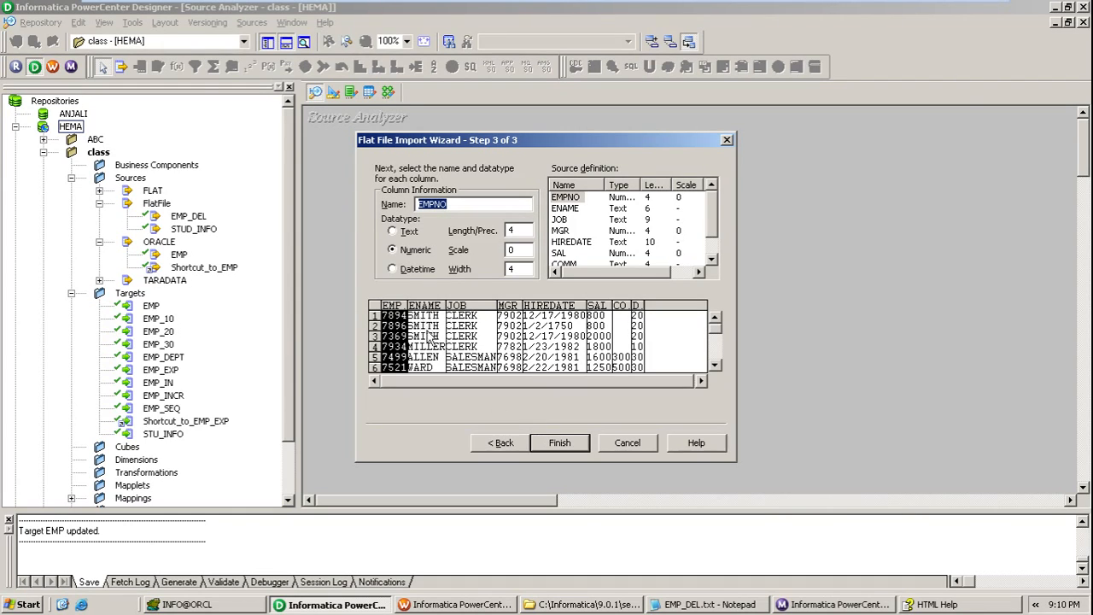
Check the column definitions from ENAME through DEPTNO and set the COMM column's datatype to Numeric
left_click(444, 346)
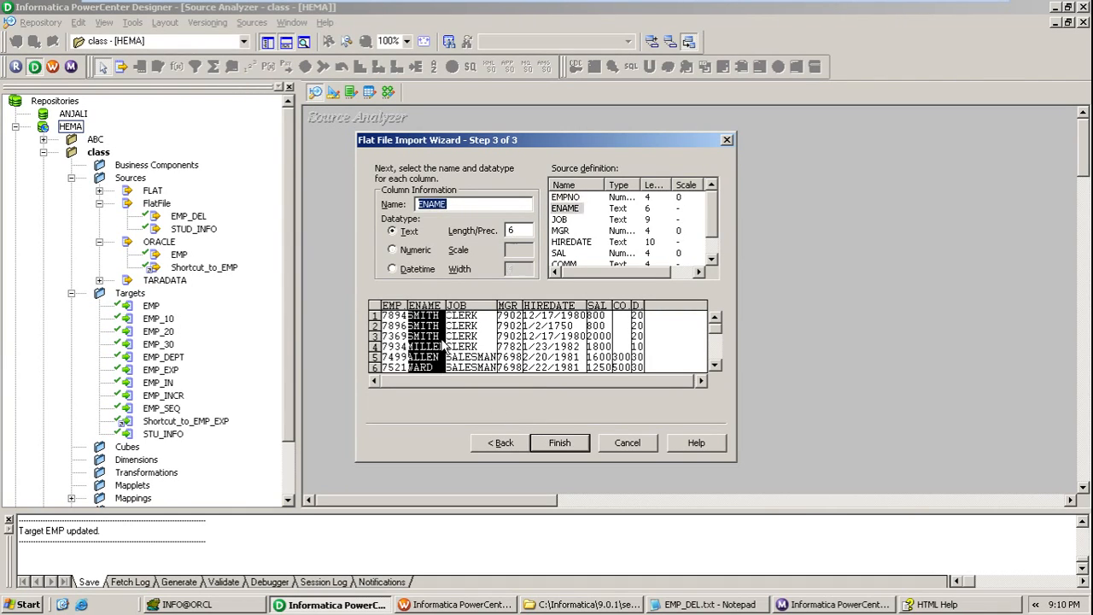
left_click(469, 356)
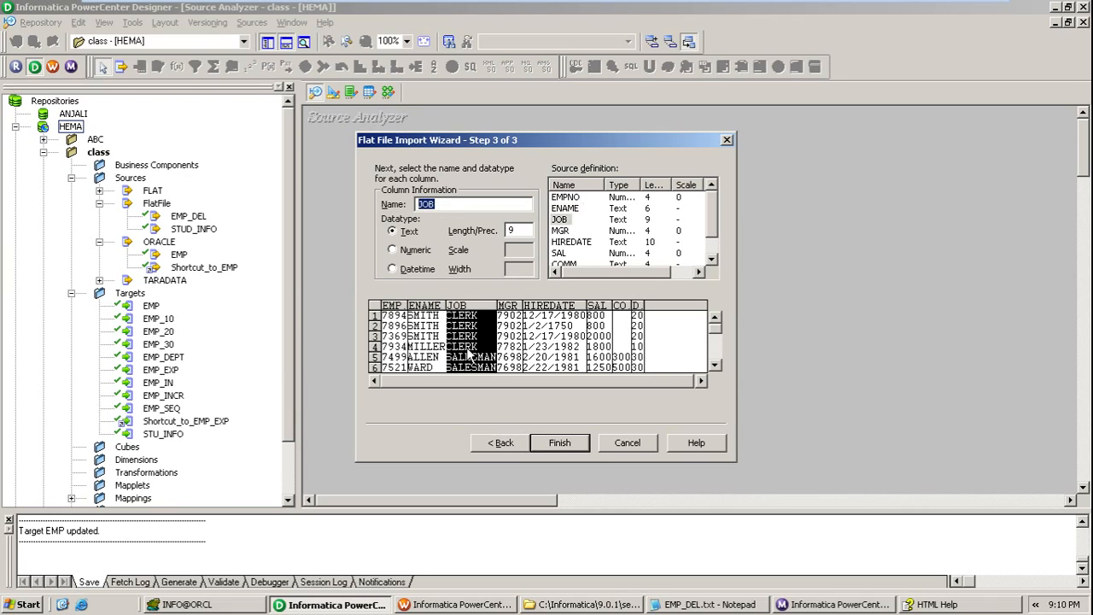
left_click(515, 359)
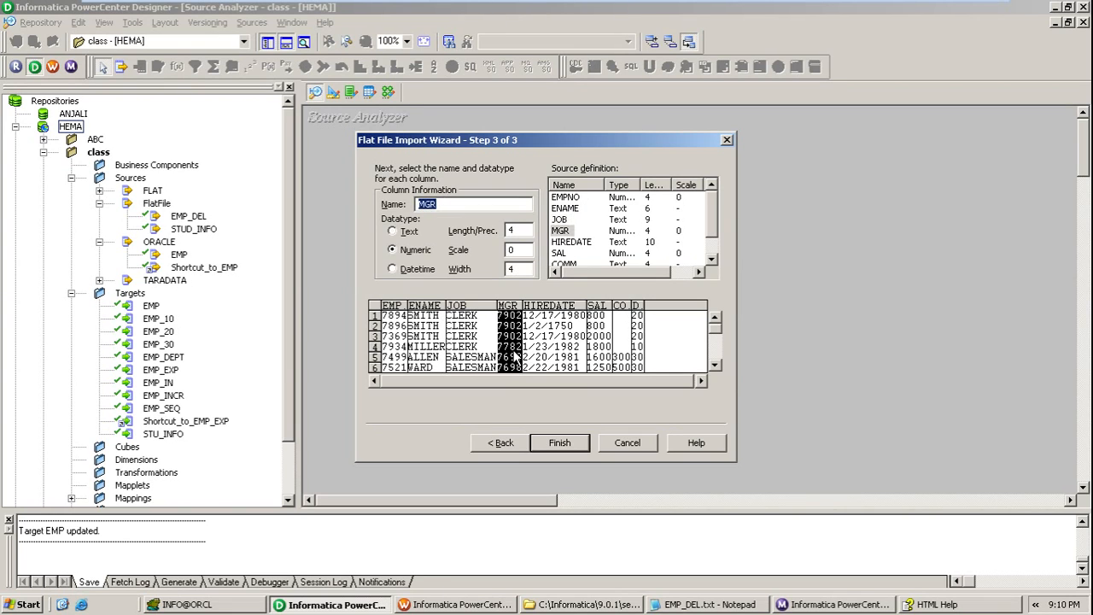
left_click(548, 349)
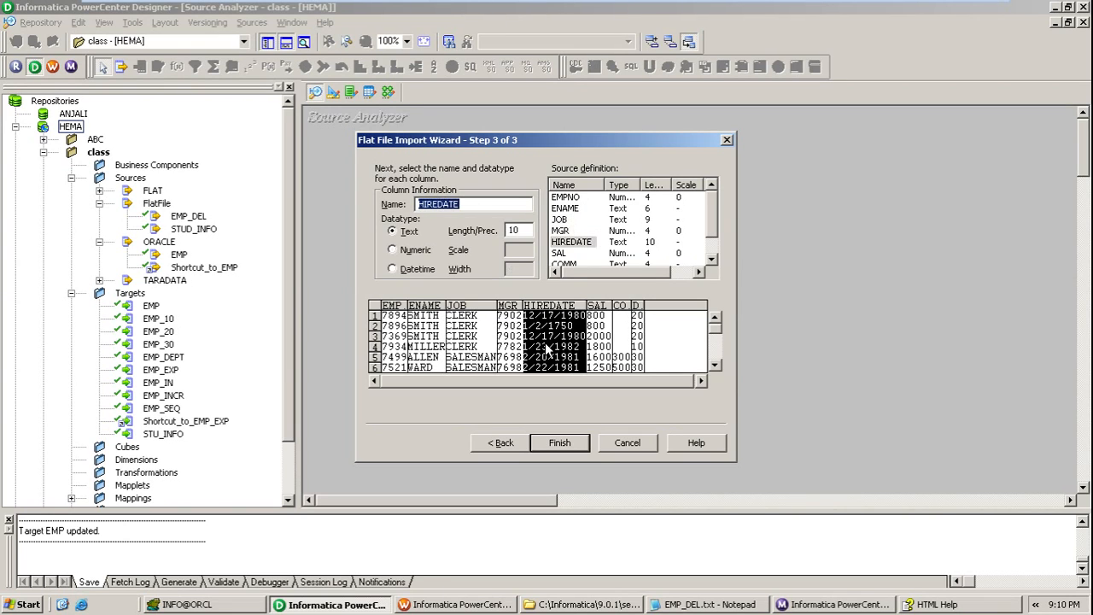
left_click(602, 353)
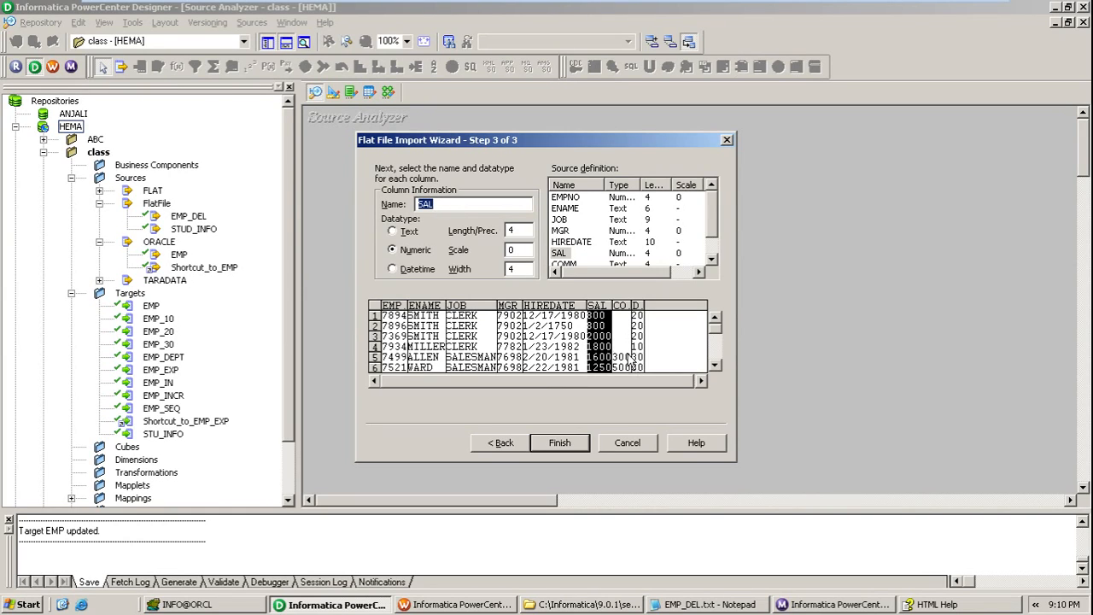
left_click(627, 365)
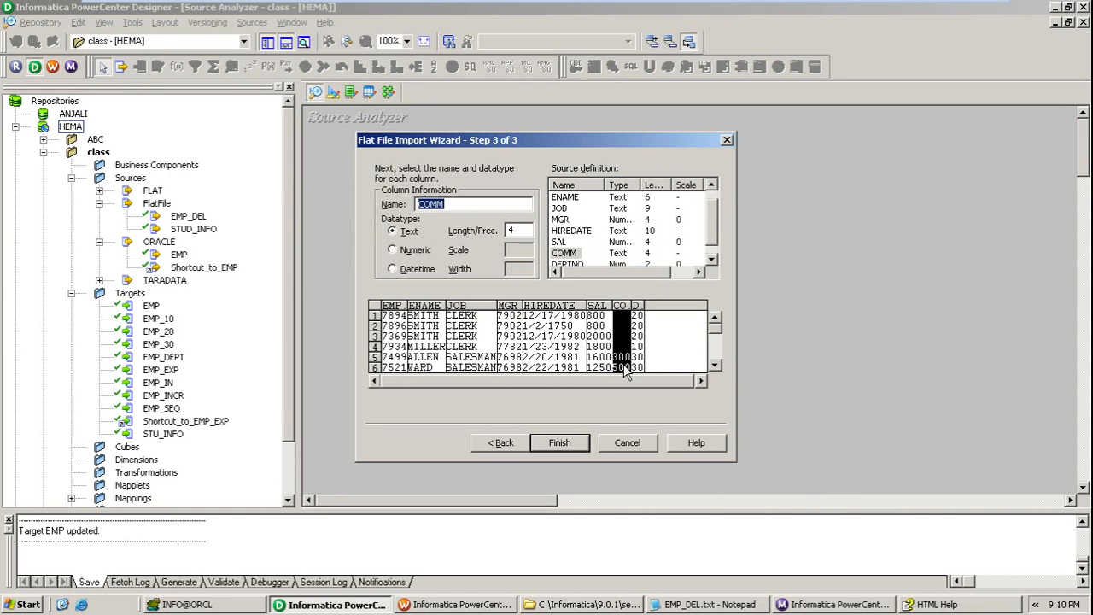
left_click(401, 251)
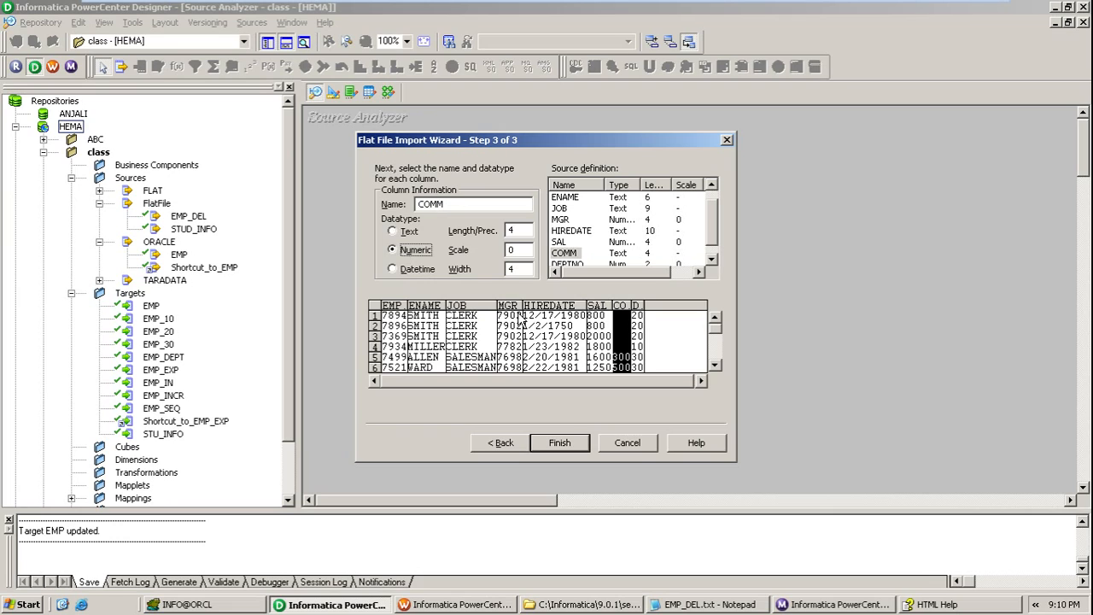
left_click(637, 363)
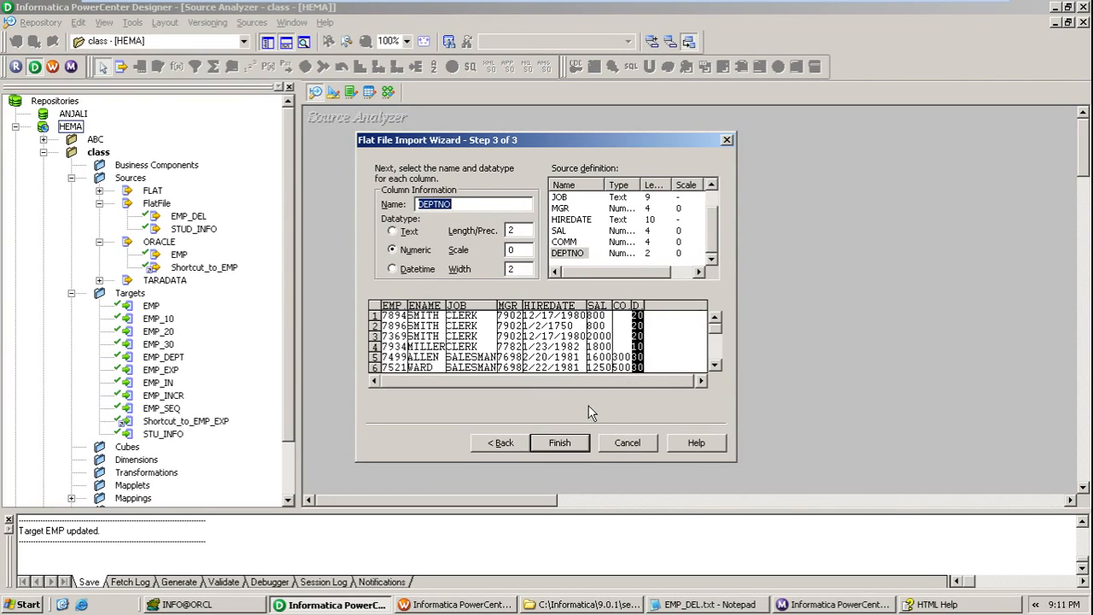
Finish the import by replacing the existing EMP_DEL source definition, and save the repository
left_click(561, 444)
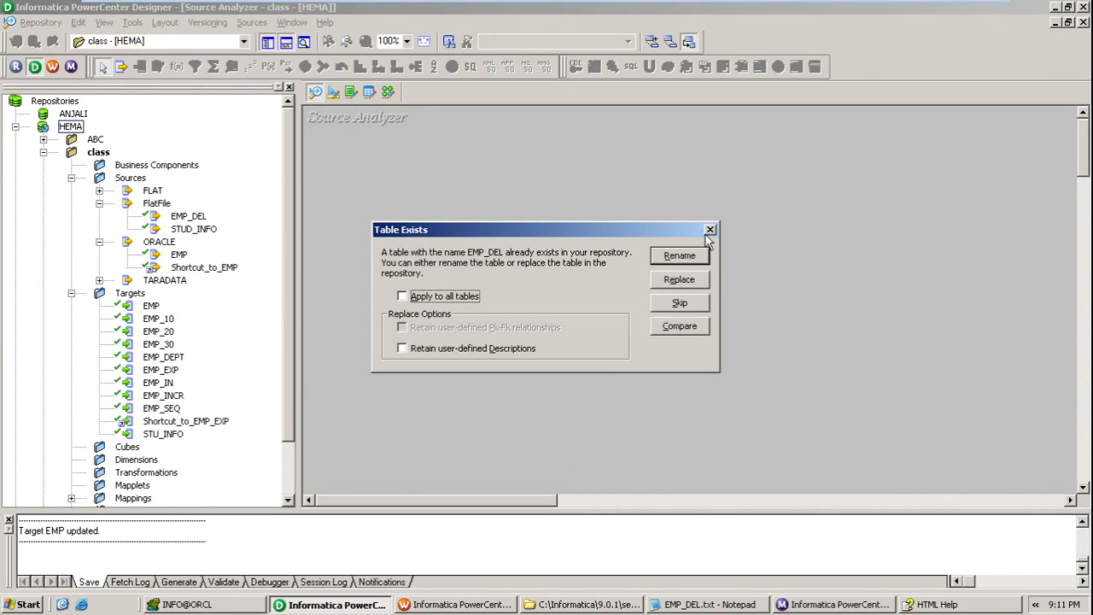
left_click(670, 285)
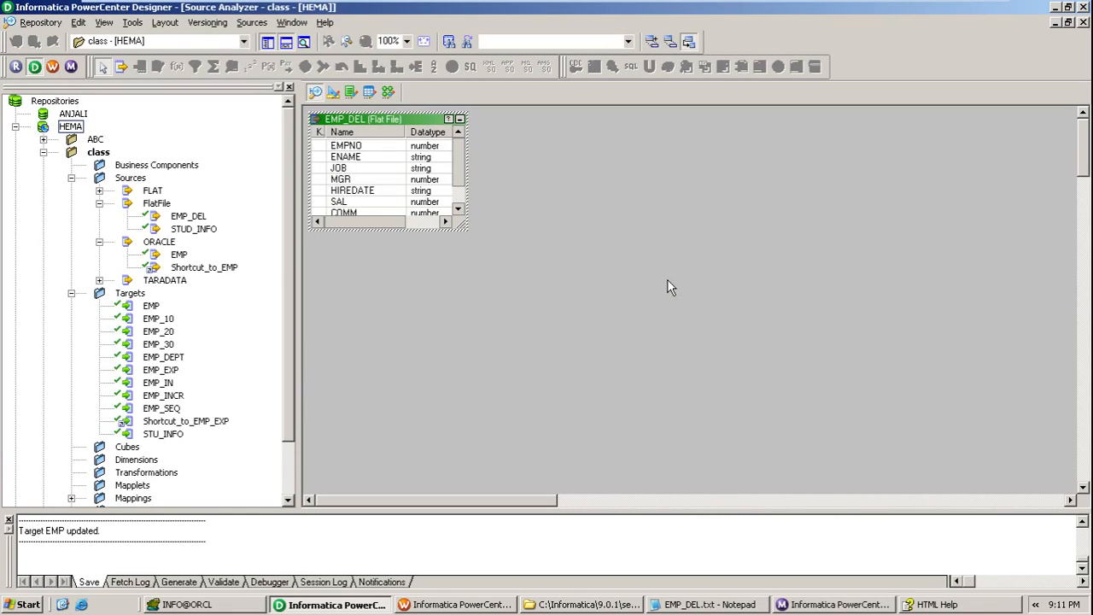
key("ctrl+s")
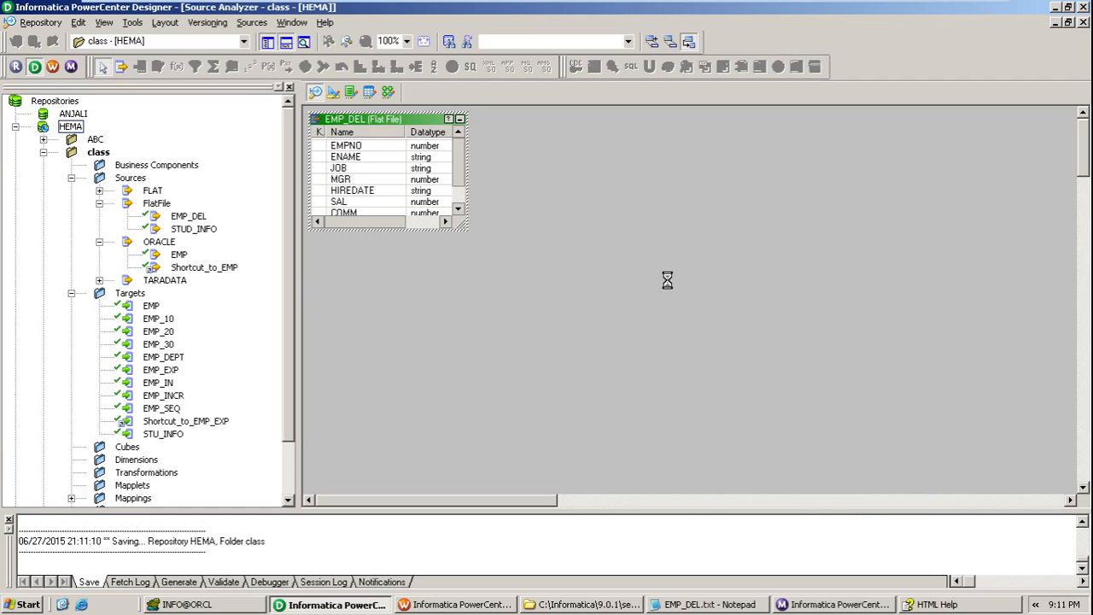
Examine the Oracle EMP target definition and its EMPNO key in the Target Designer
left_click(153, 308)
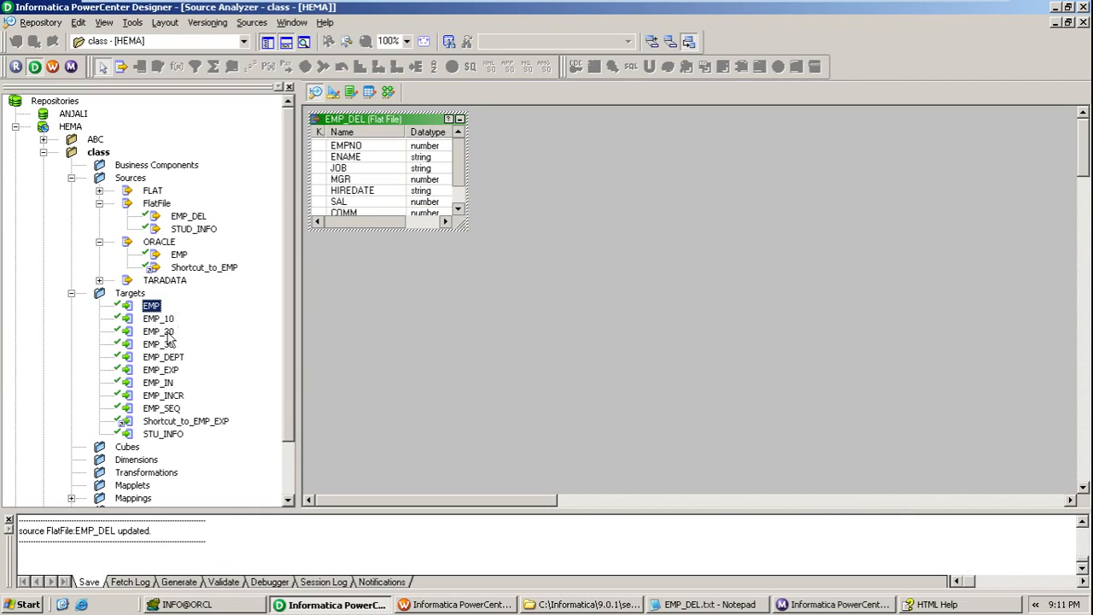
left_click(334, 91)
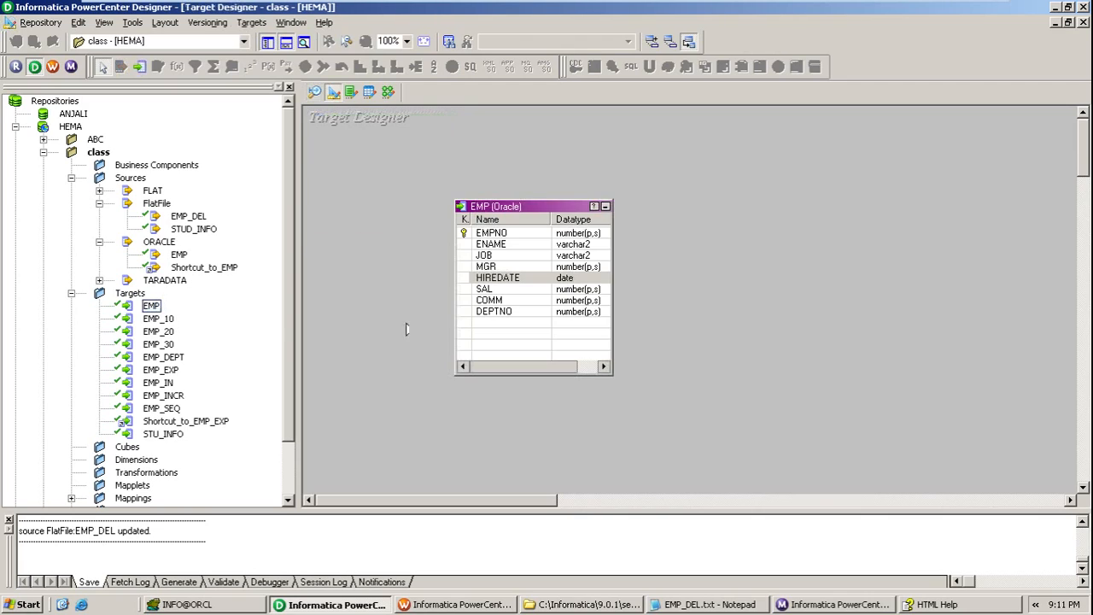
mouse_move(465, 235)
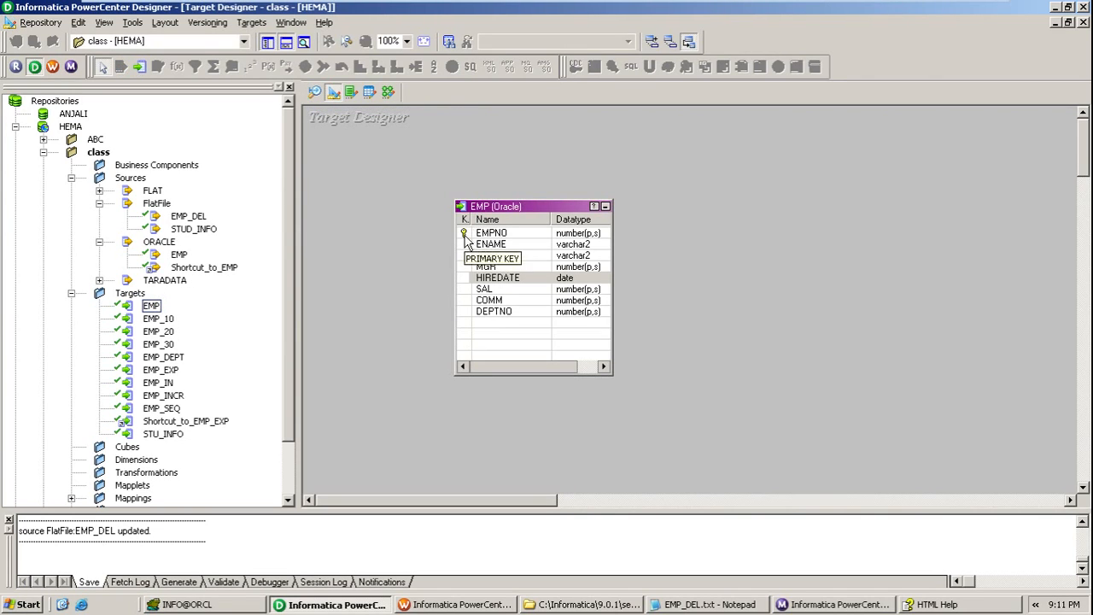
Create a new mapping named m_ERROR_HANDLING in the Mapping Designer
left_click(389, 93)
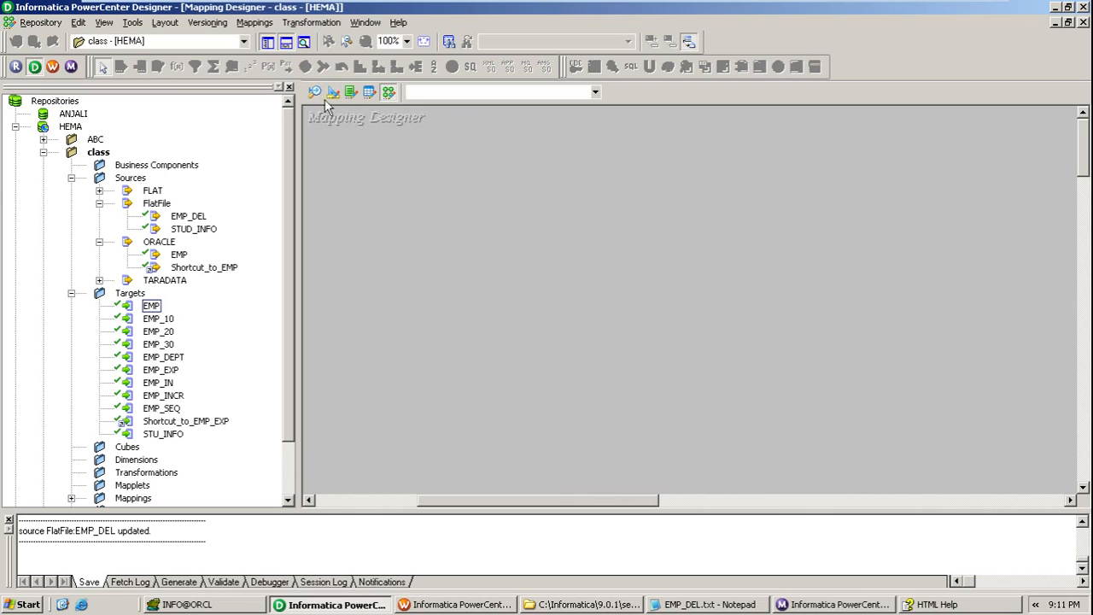
left_click(197, 219)
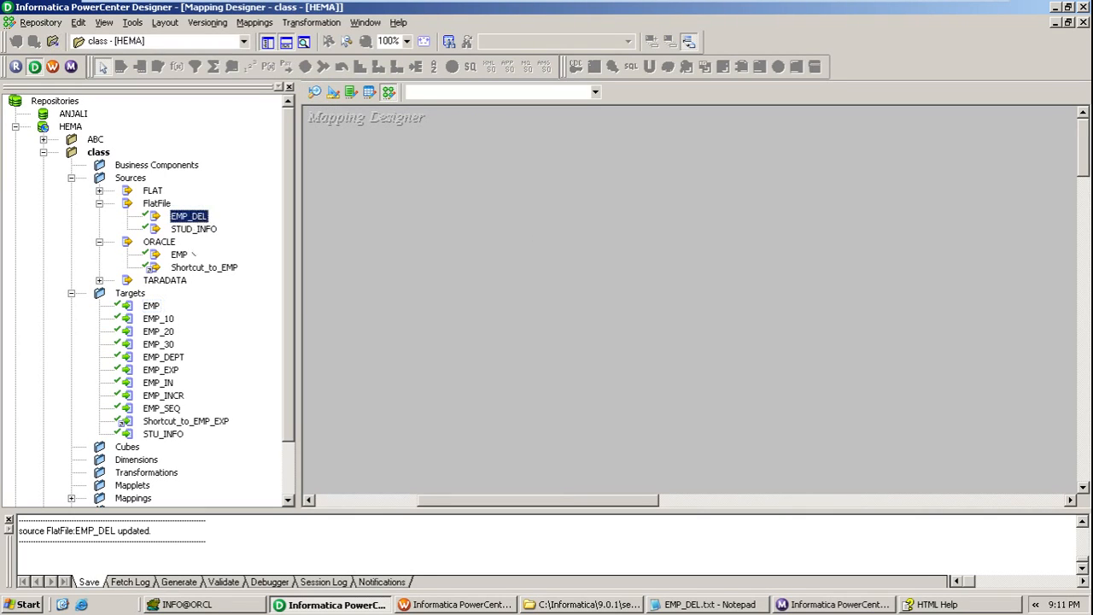
left_click(152, 308)
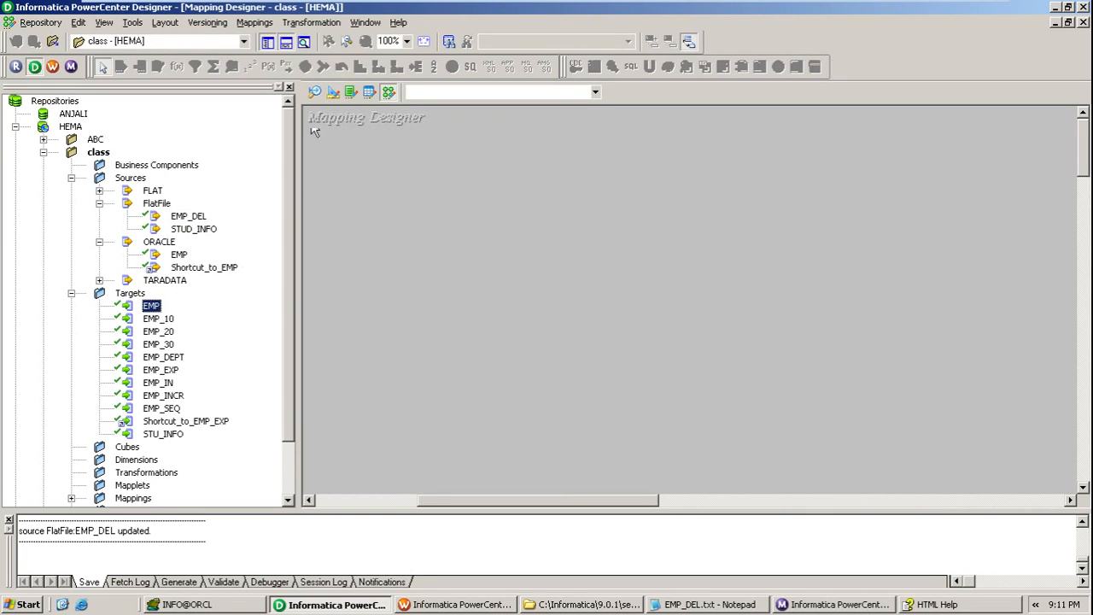
left_click(255, 23)
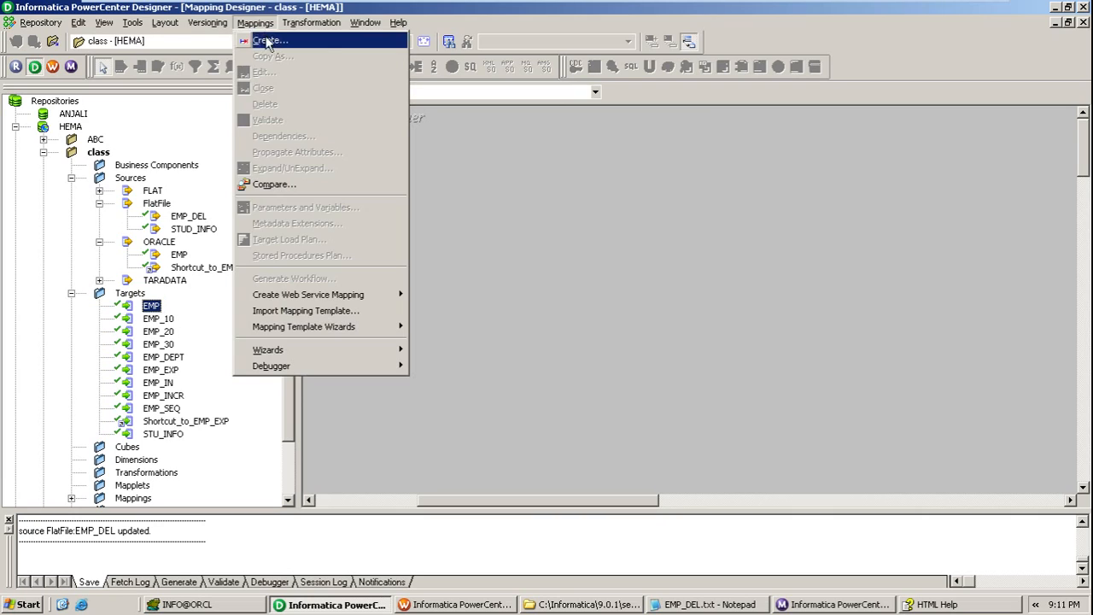
left_click(267, 41)
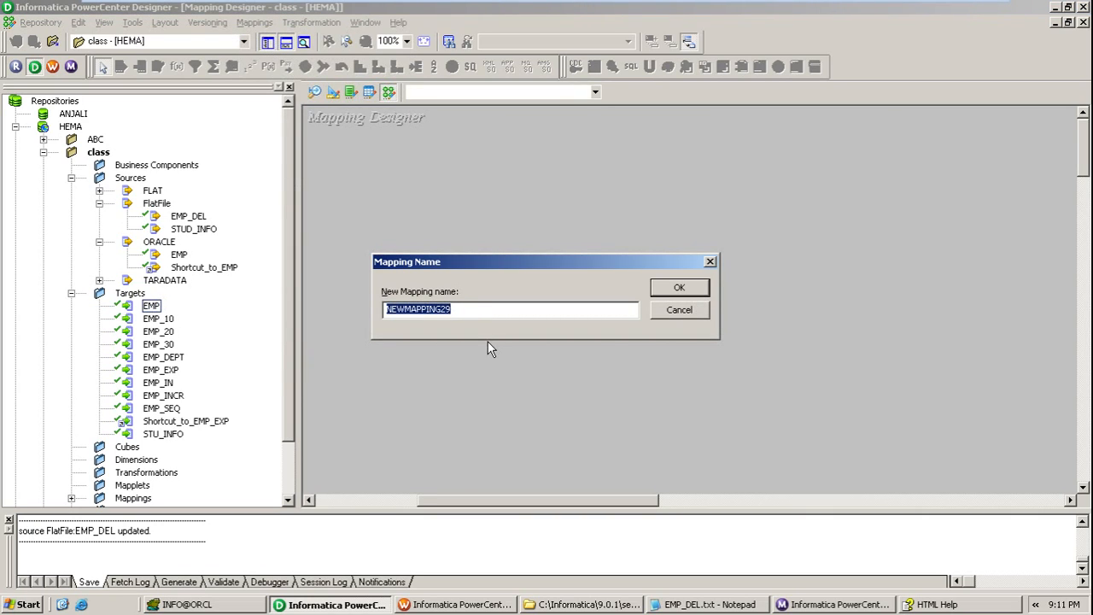
type("m_E")
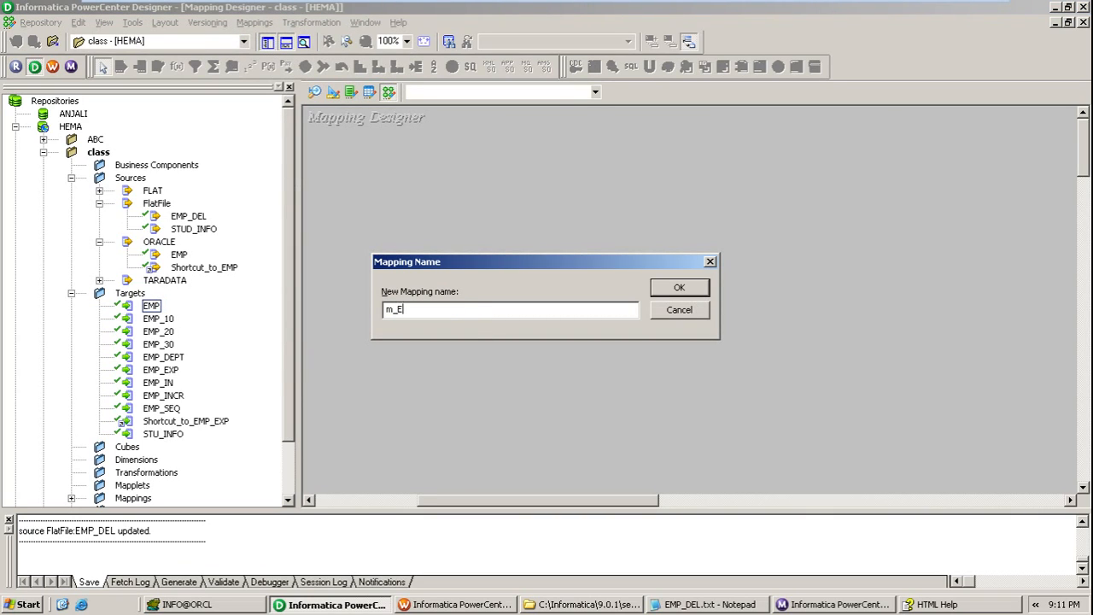
type("RROR_HANDLING")
key("Return")
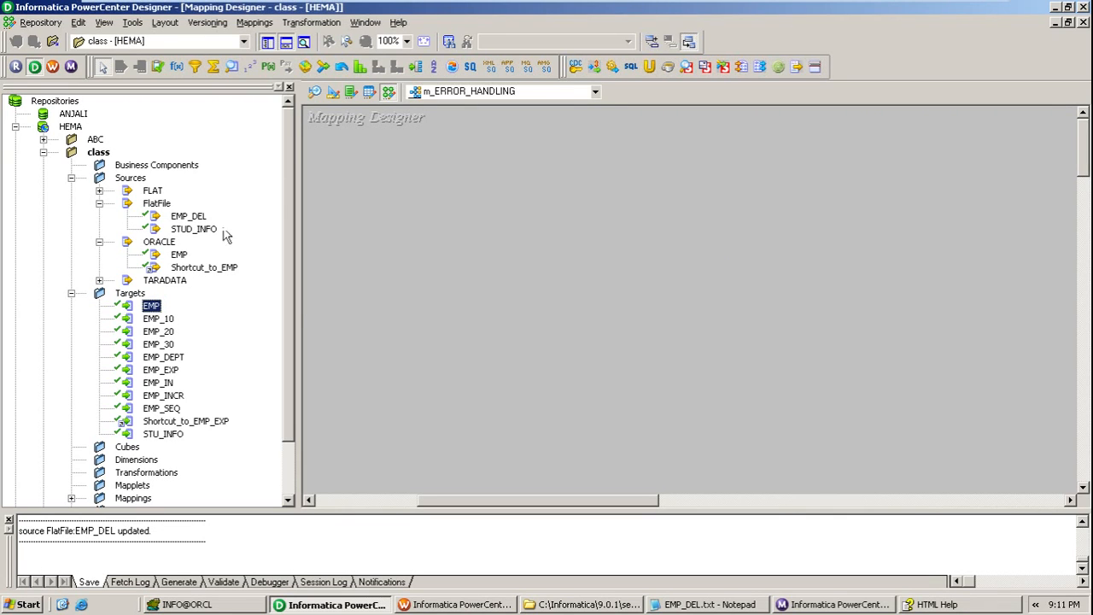
Add the EMP_DEL flat file source and the Oracle EMP target to the mapping, with the target beyond the source qualifier
left_click_drag(202, 221, 411, 247)
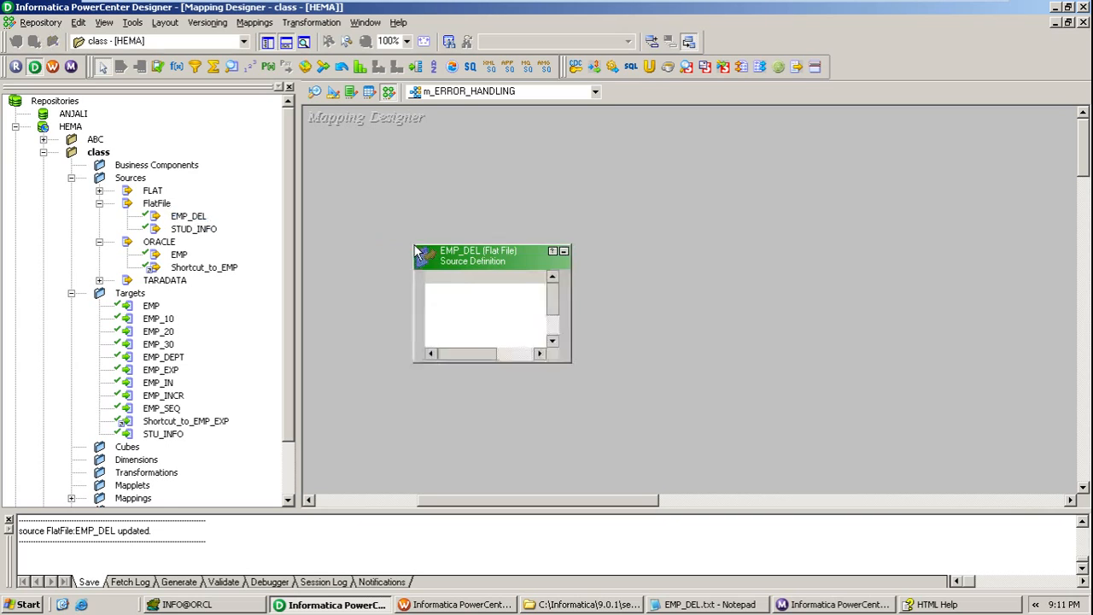
left_click_drag(622, 322, 754, 260)
left_click_drag(154, 306, 898, 282)
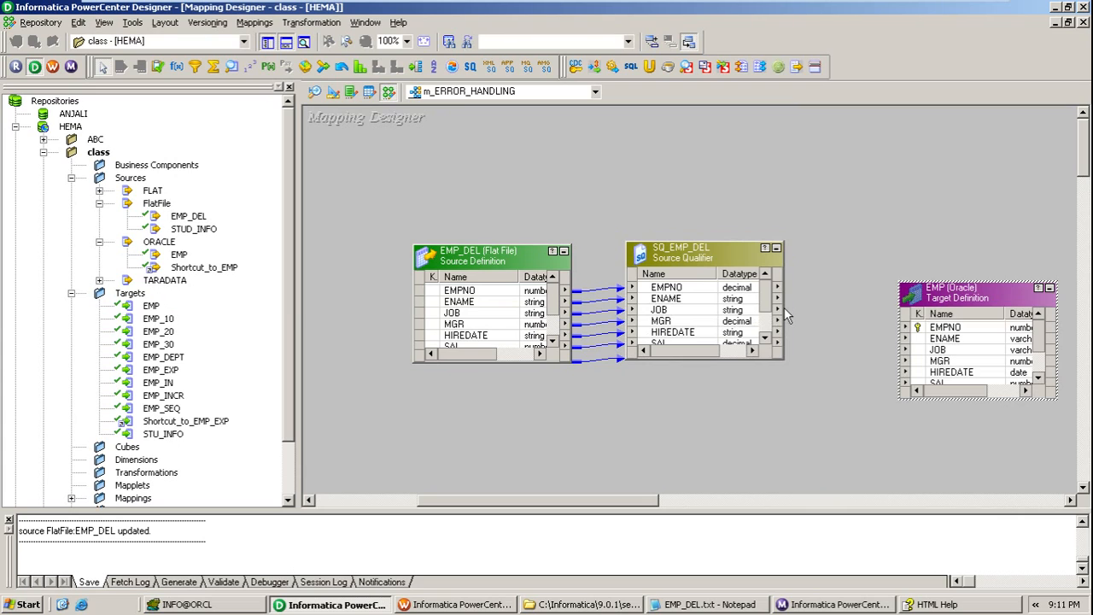
Link all ports of the SQ_EMP_DEL source qualifier to the matching EMP target ports and save the mapping
left_click(739, 310)
key("ctrl+a")
left_click_drag(646, 288, 925, 257)
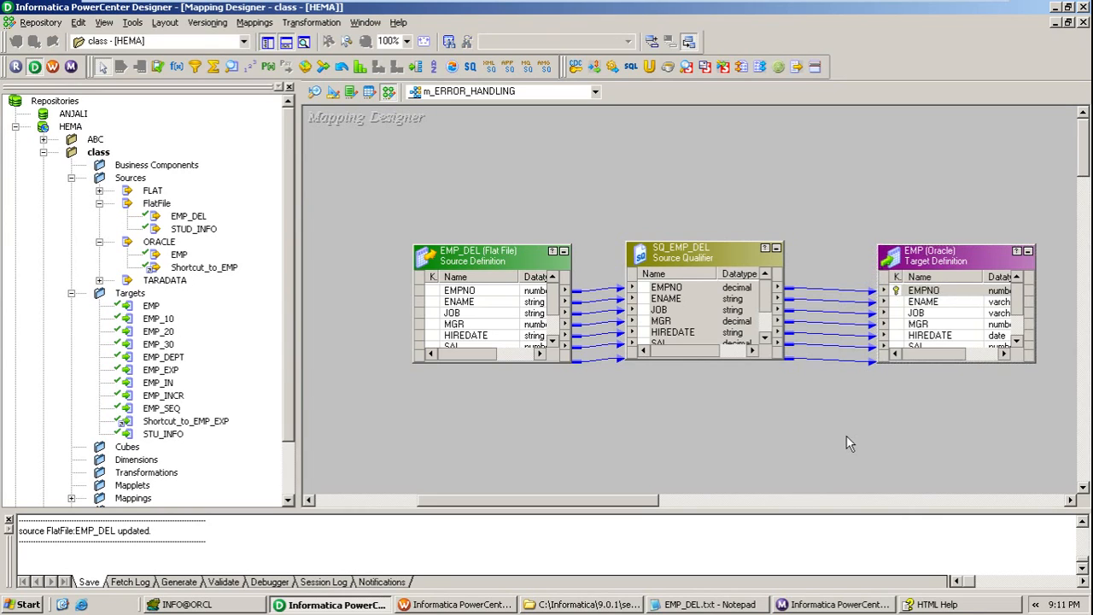
key("ctrl+s")
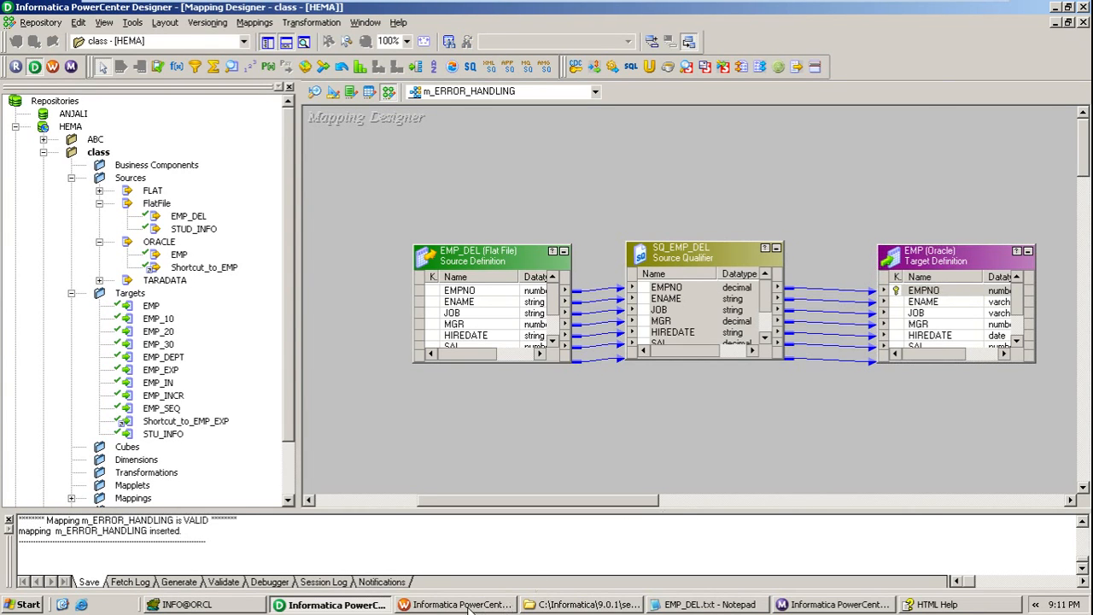
Switch to Workflow Manager and create the workflow wf_m_ERROR_HANDLING with a session for the m_ERROR_HANDLING mapping
left_click(468, 609)
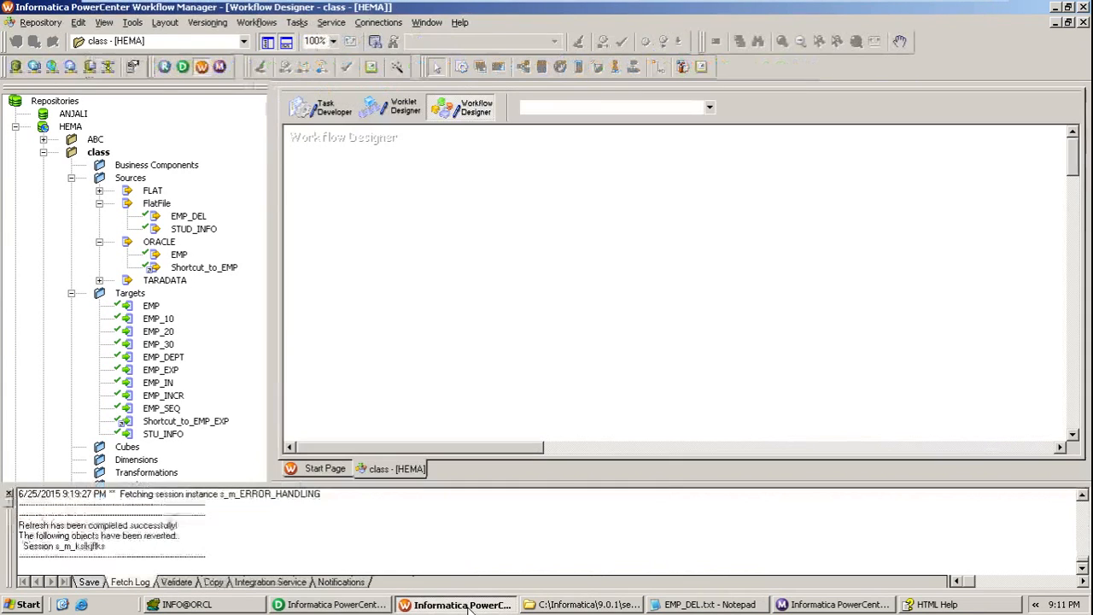
left_click(268, 24)
left_click(476, 101)
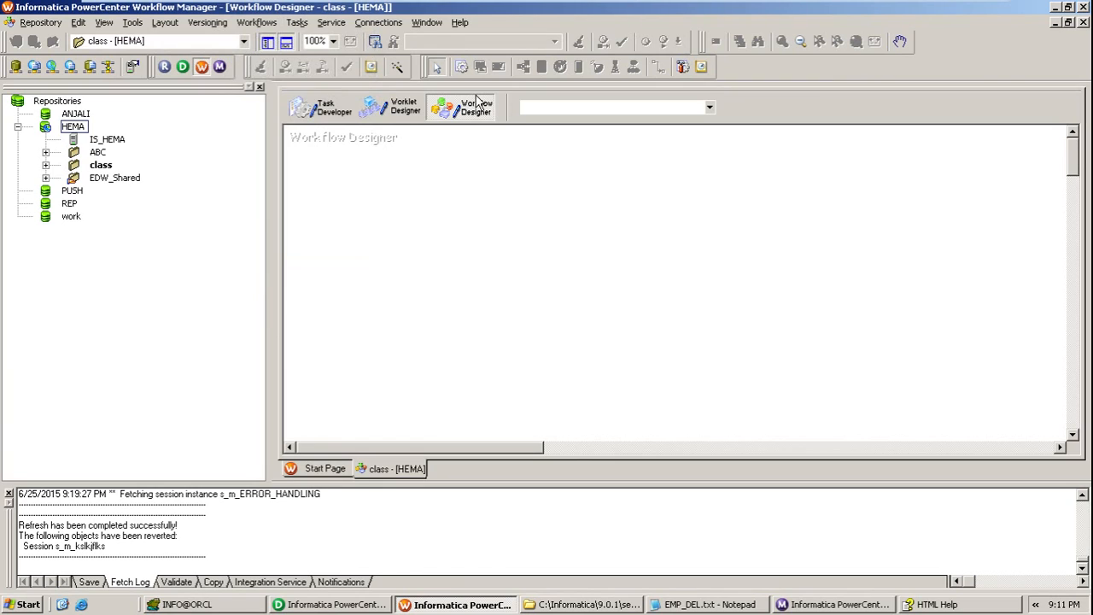
left_click(510, 192)
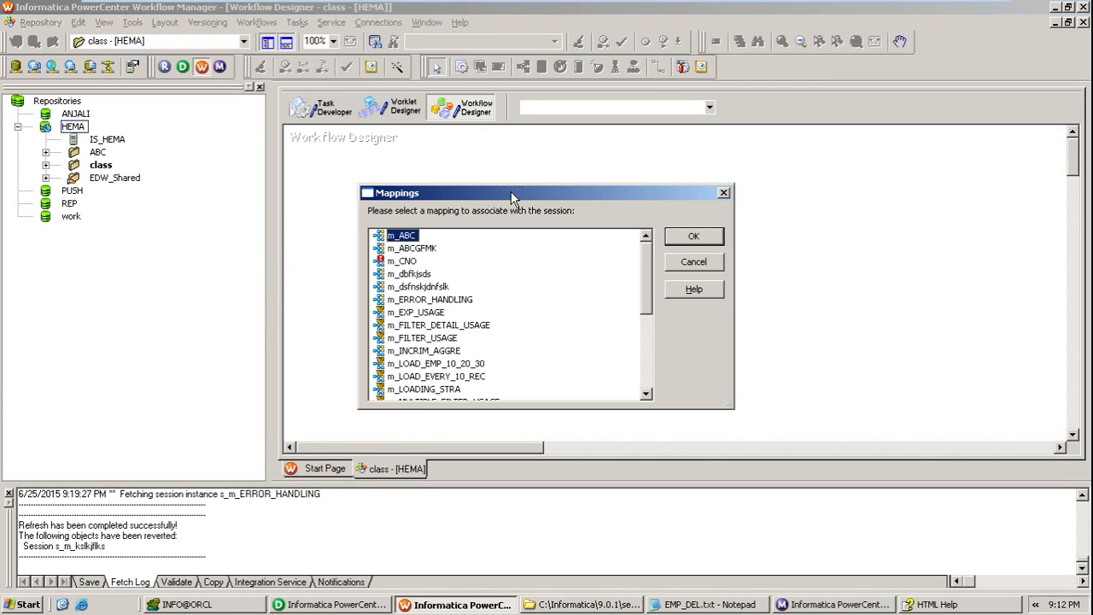
left_click(454, 299)
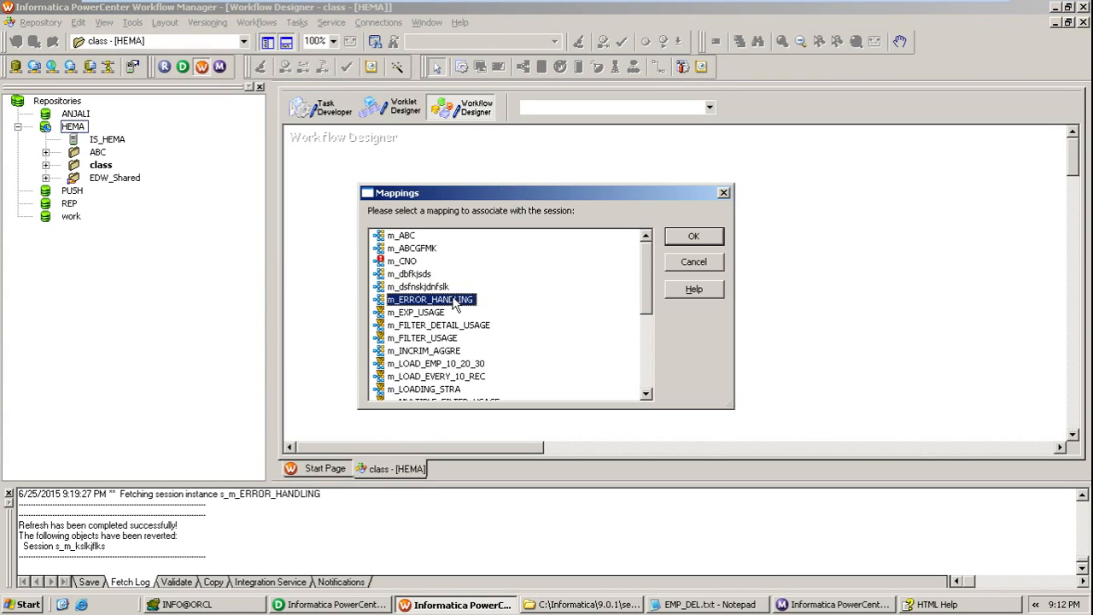
left_click(692, 239)
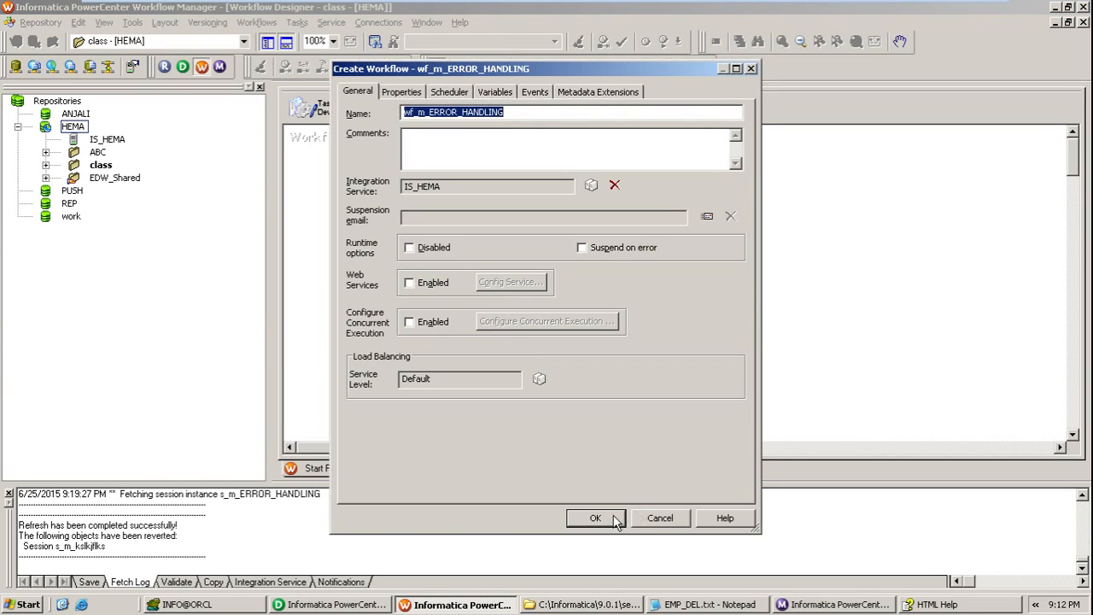
left_click(595, 518)
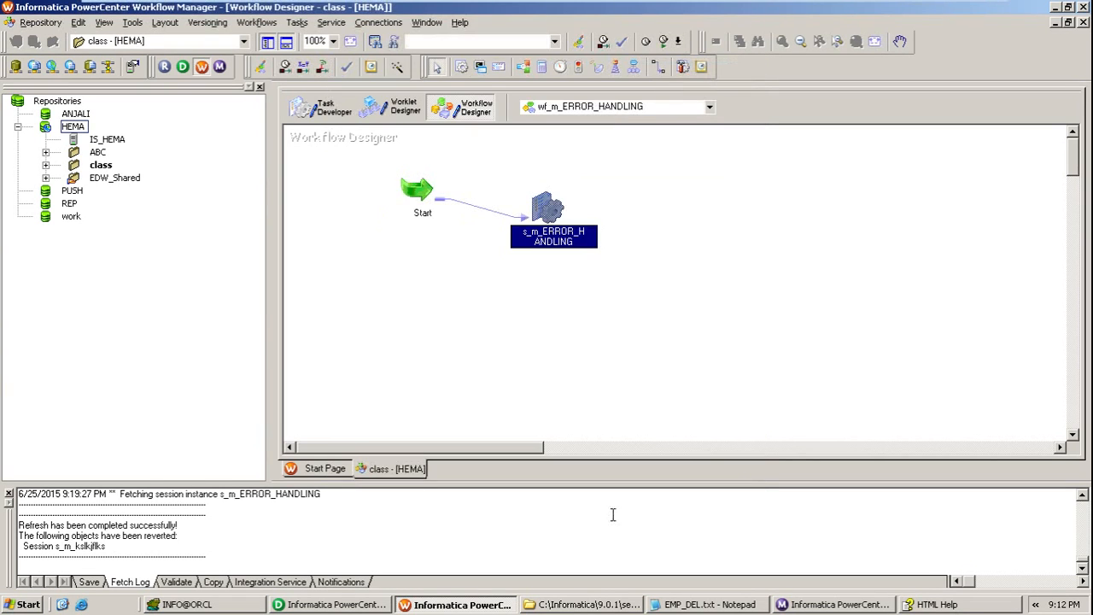
Set the session's SQ_EMP_DEL source file directory to C:\Documents and Settings\Administrator\Desktop, copied from the properties of EMP_DEL.txt on the desktop
double_click(546, 207)
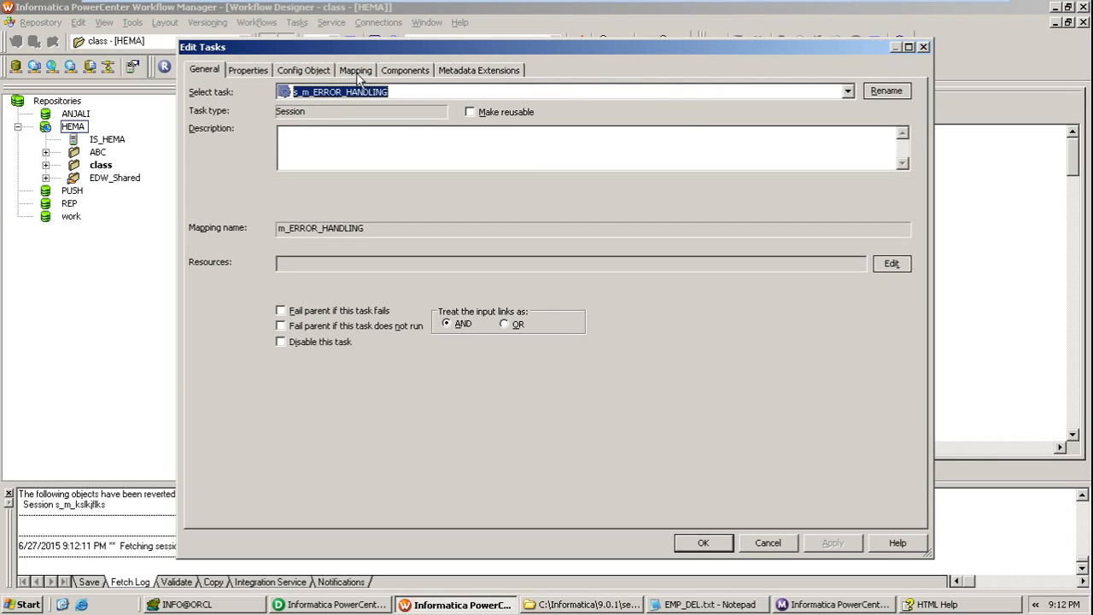
left_click(357, 72)
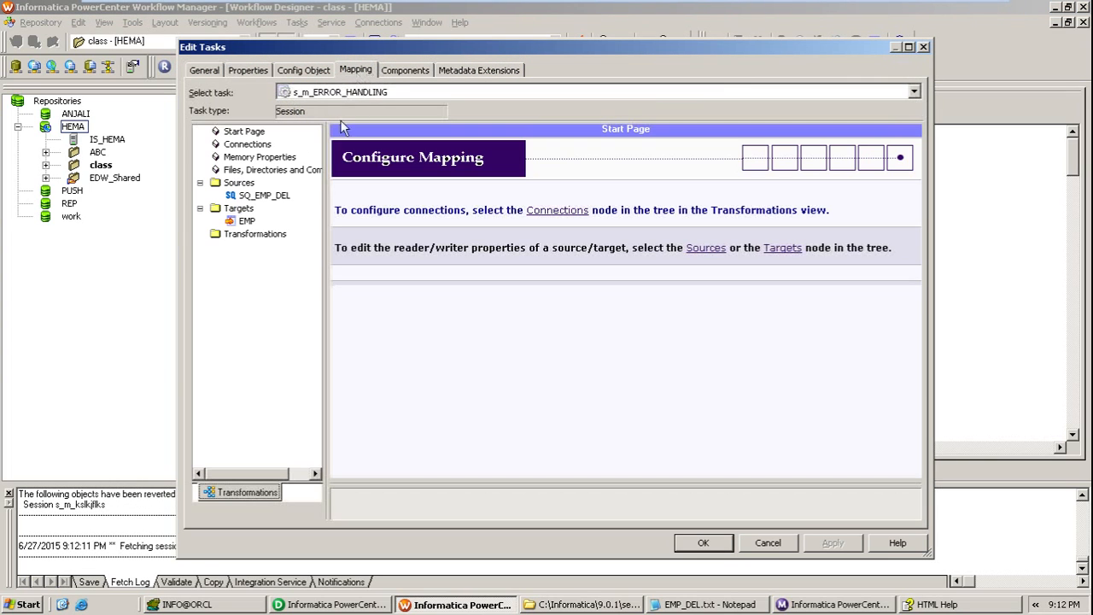
left_click(264, 194)
left_click(654, 391)
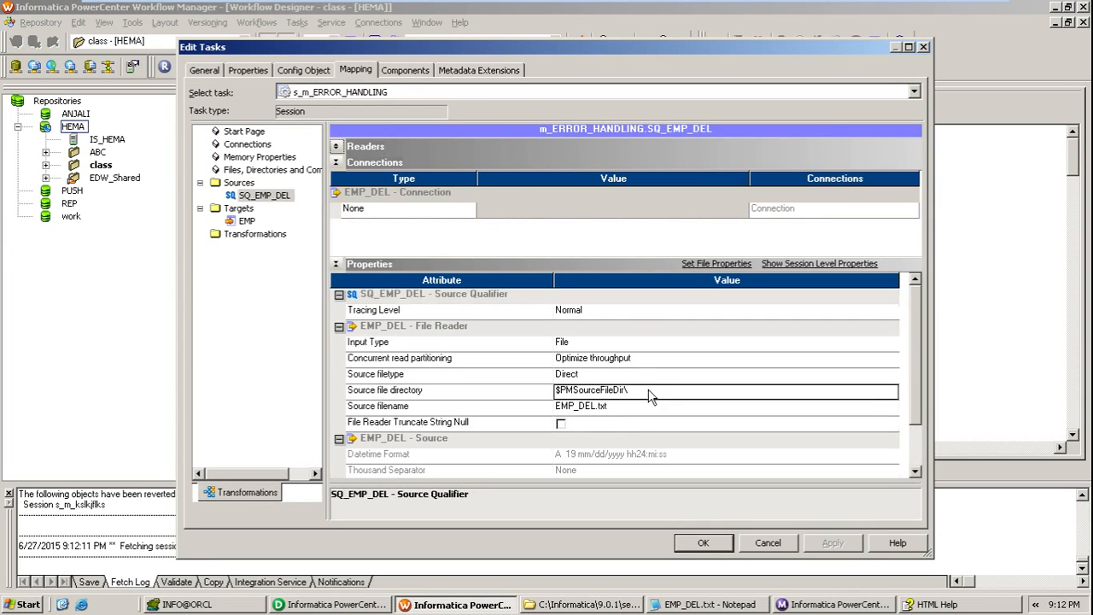
left_click(63, 604)
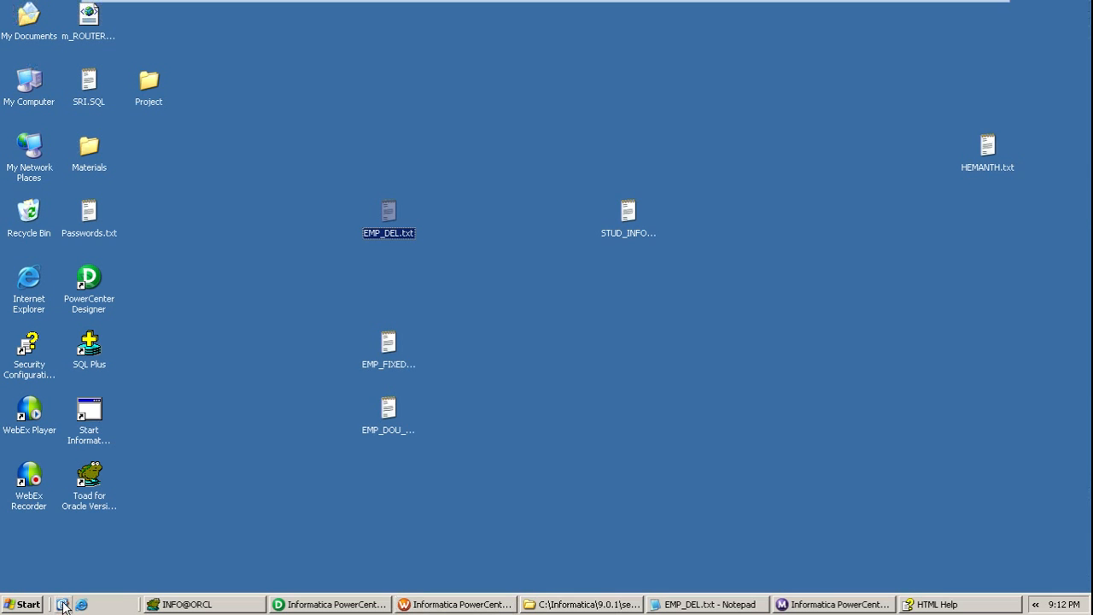
right_click(385, 231)
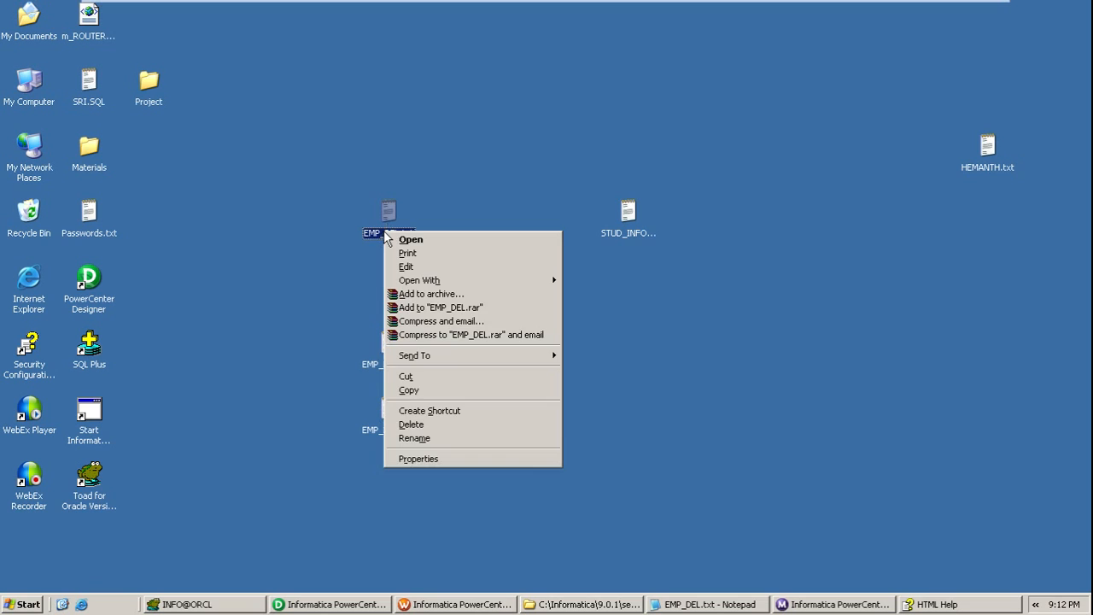
left_click(444, 455)
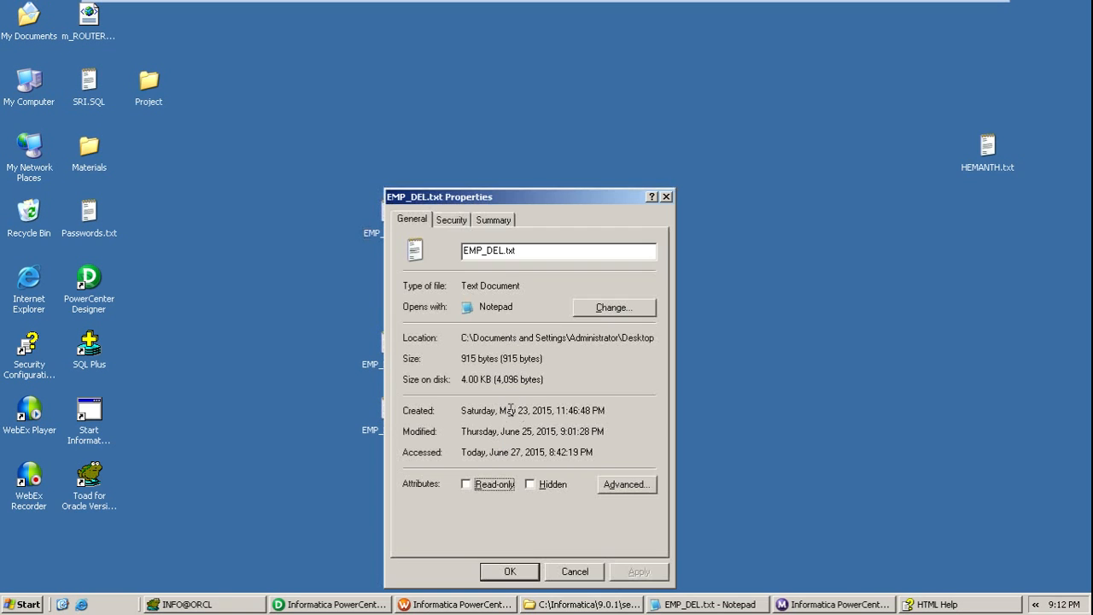
left_click_drag(462, 337, 752, 352)
key("ctrl+c")
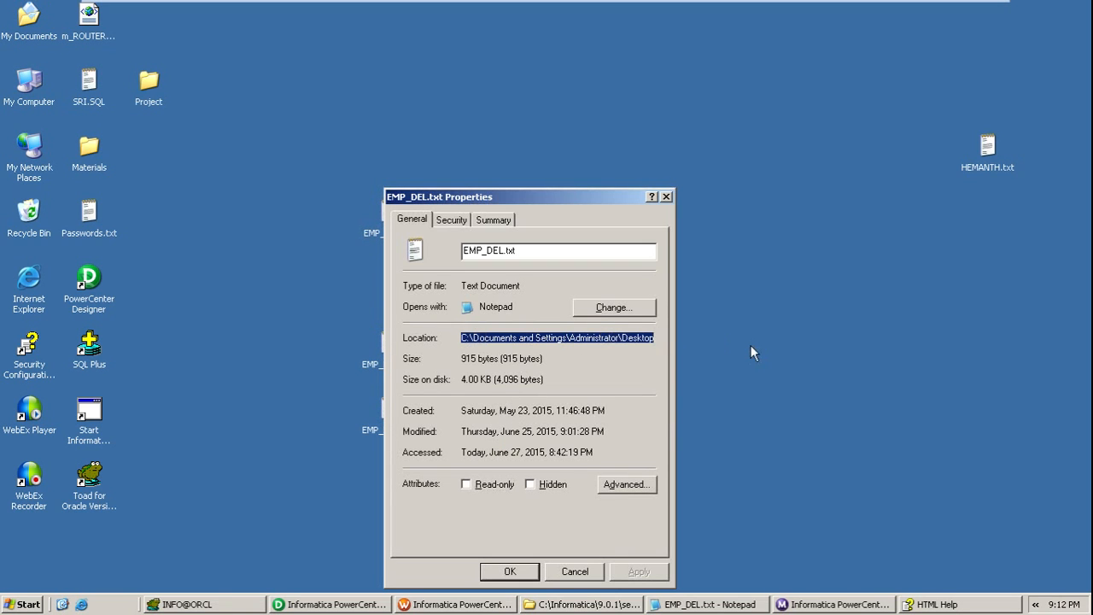
left_click(423, 604)
key("ctrl+v")
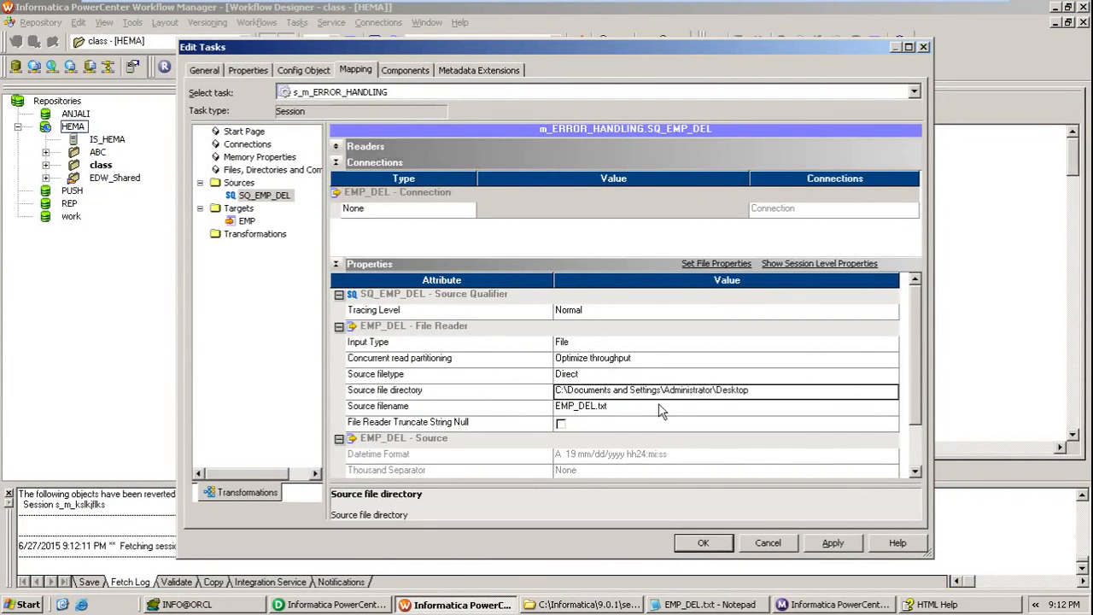
Set the EMP target's load type to Normal and disable its Update as Update and Delete options
left_click(246, 221)
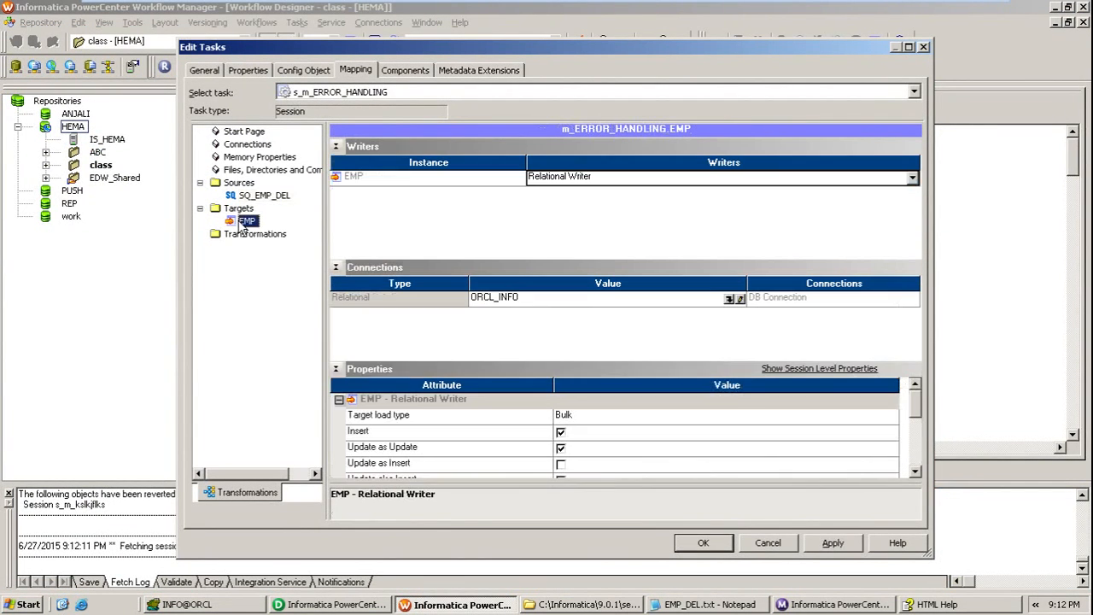
left_click(336, 146)
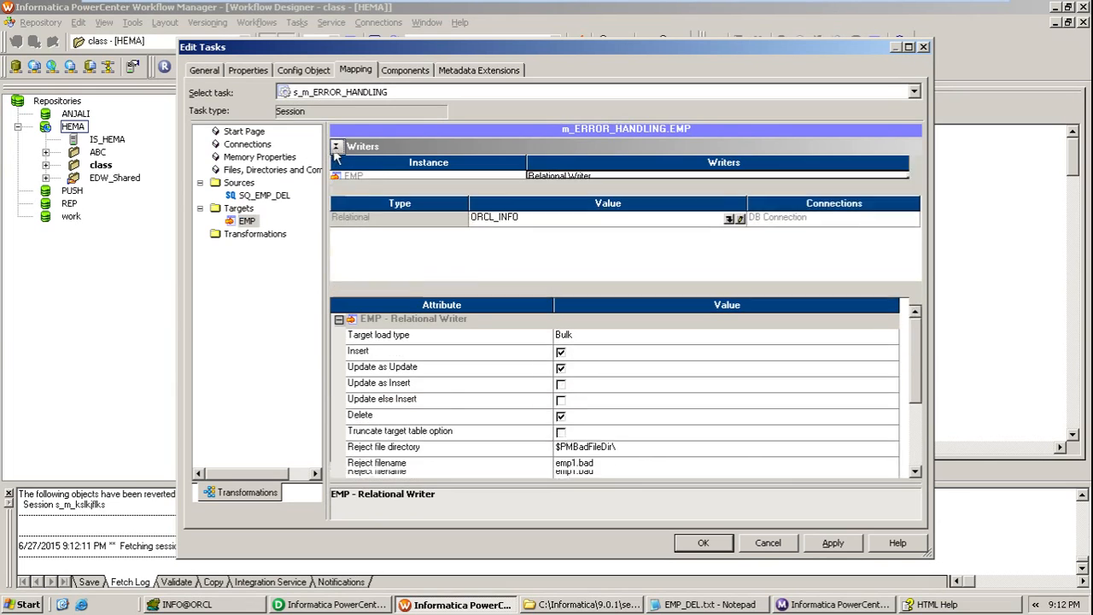
left_click(610, 312)
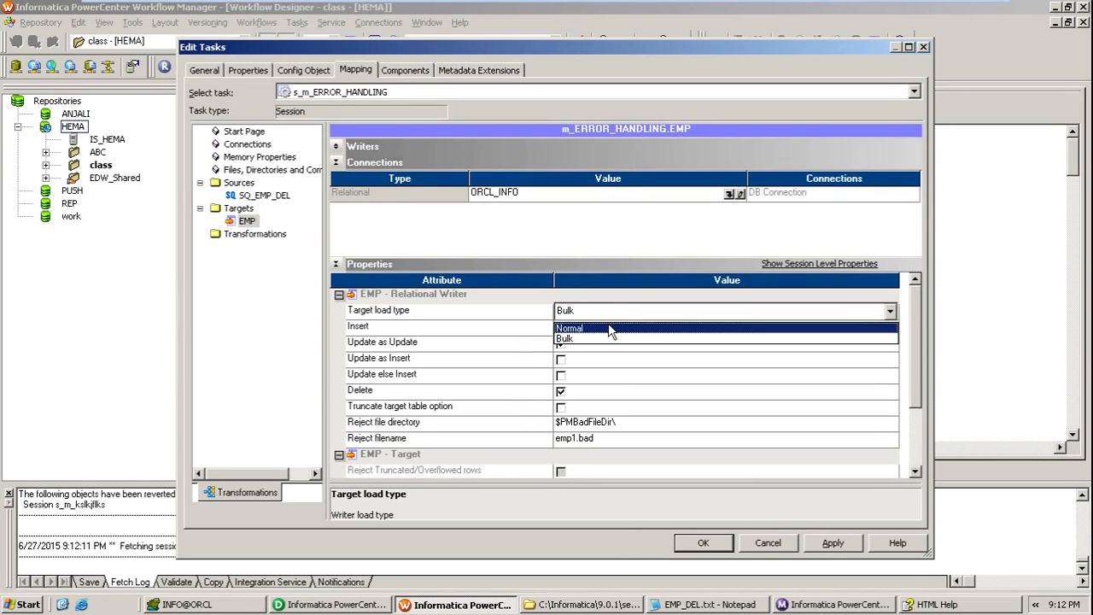
left_click(609, 327)
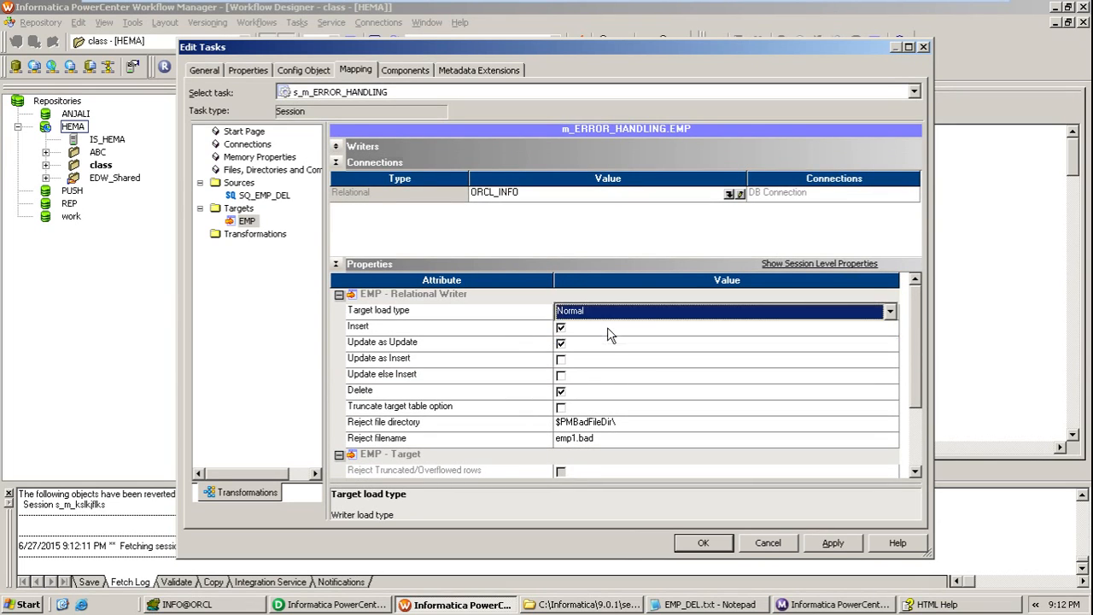
left_click(560, 344)
left_click(560, 391)
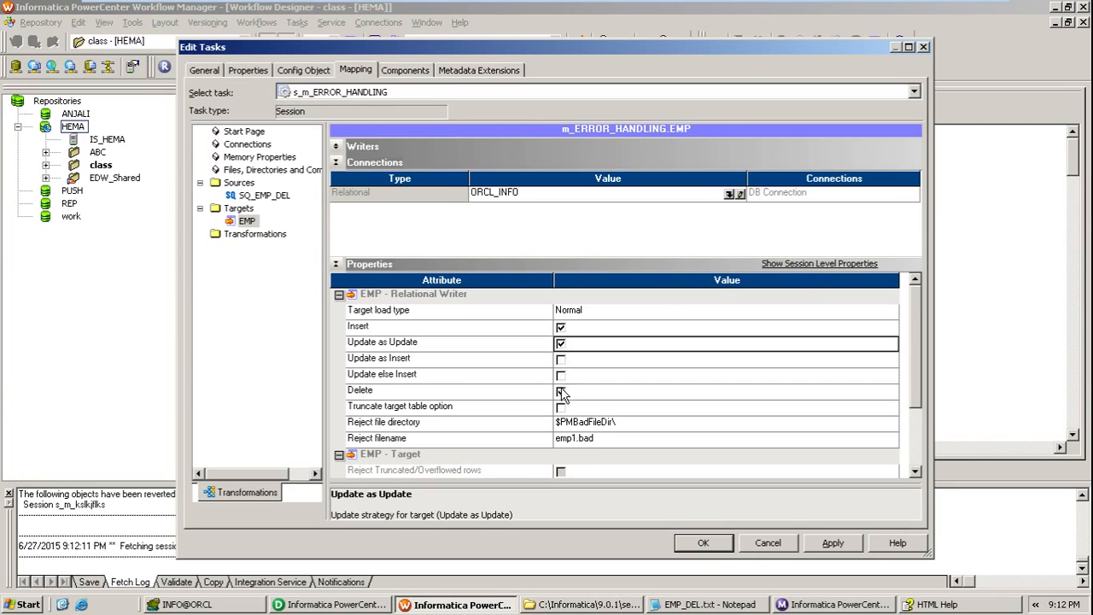
left_click(561, 392)
left_click(561, 344)
Apply the session settings, close the task editor and save the workflow
left_click_drag(918, 394, 920, 483)
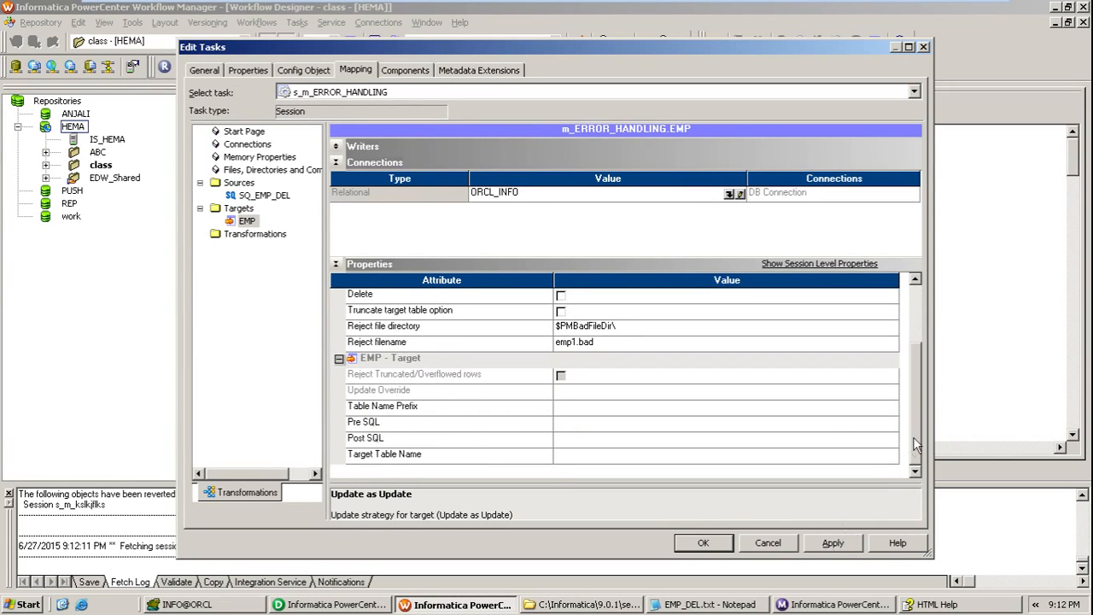
left_click_drag(918, 441, 916, 386)
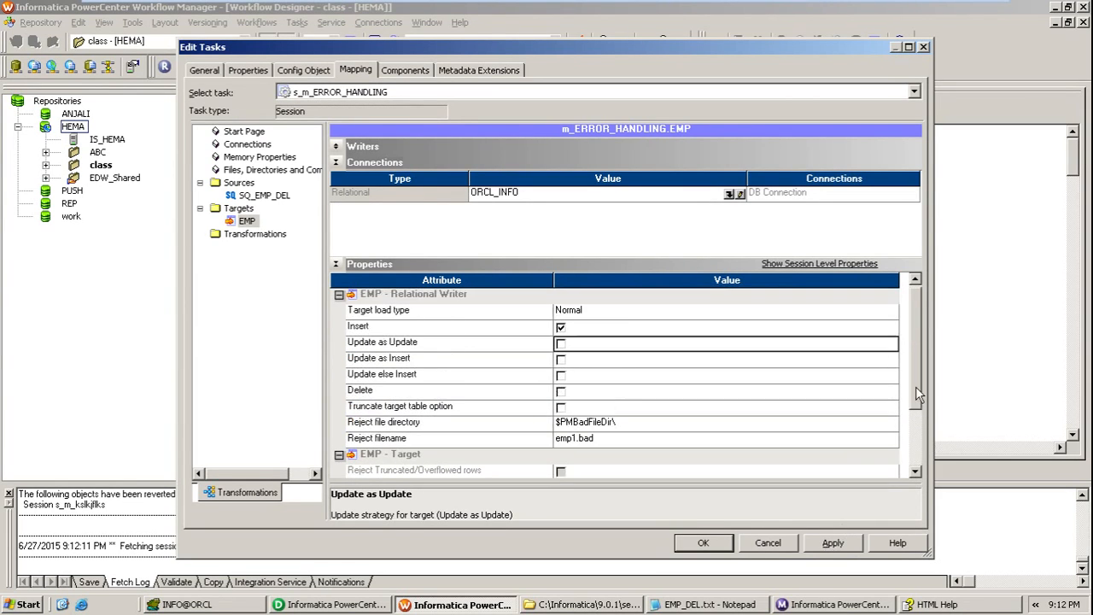
left_click(833, 544)
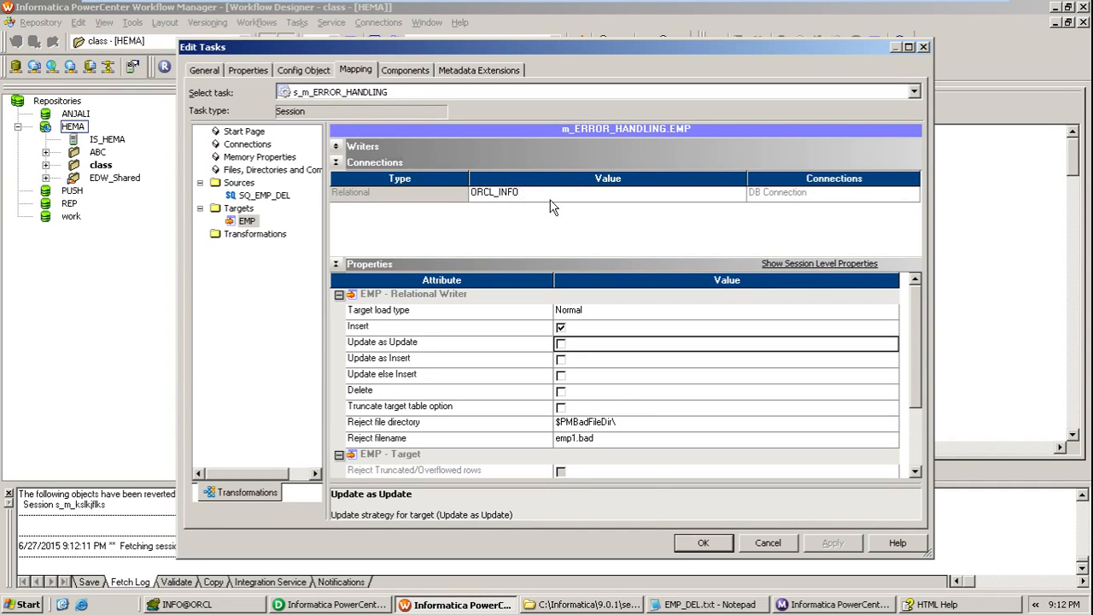
left_click(709, 545)
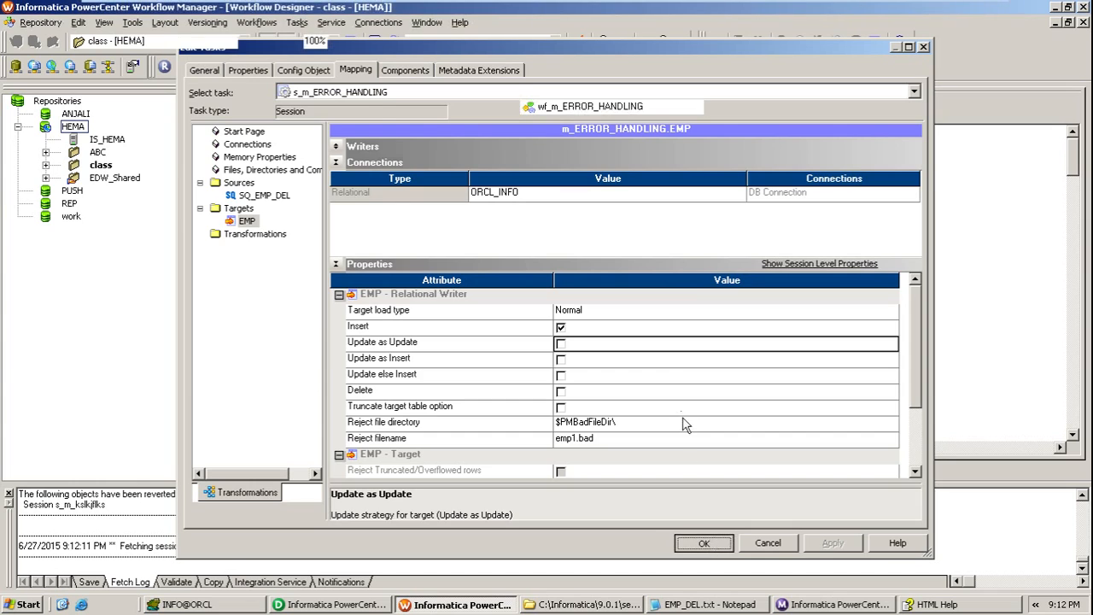
key("ctrl+s")
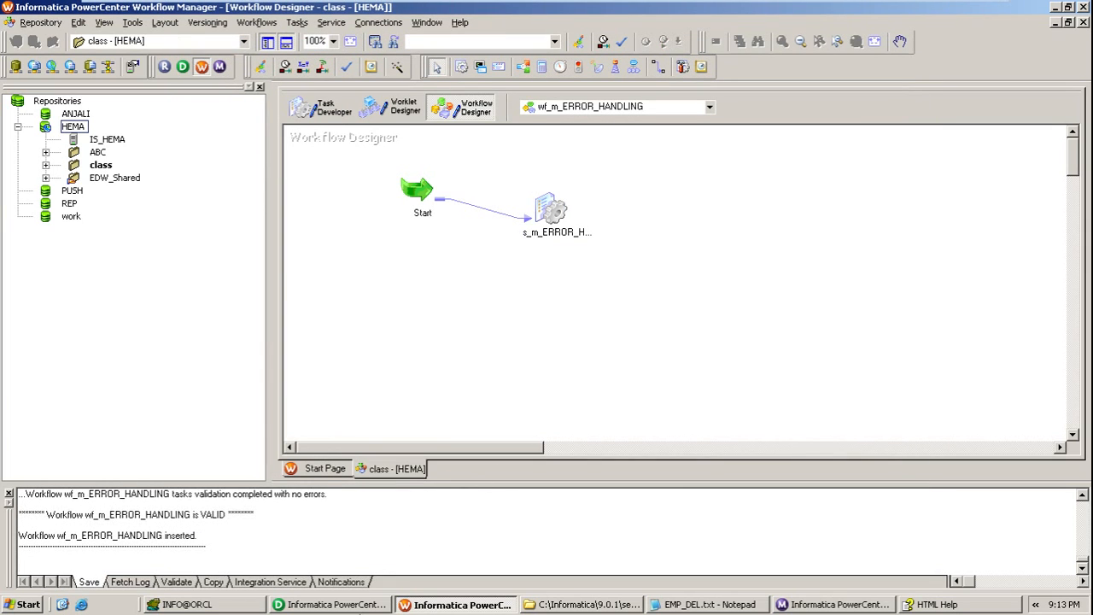
Switch to Designer, compare the HIREDATE datatypes across m_ERROR_HANDLING's source, source qualifier and target, and check the date format in EMP_DEL.txt
left_click(335, 603)
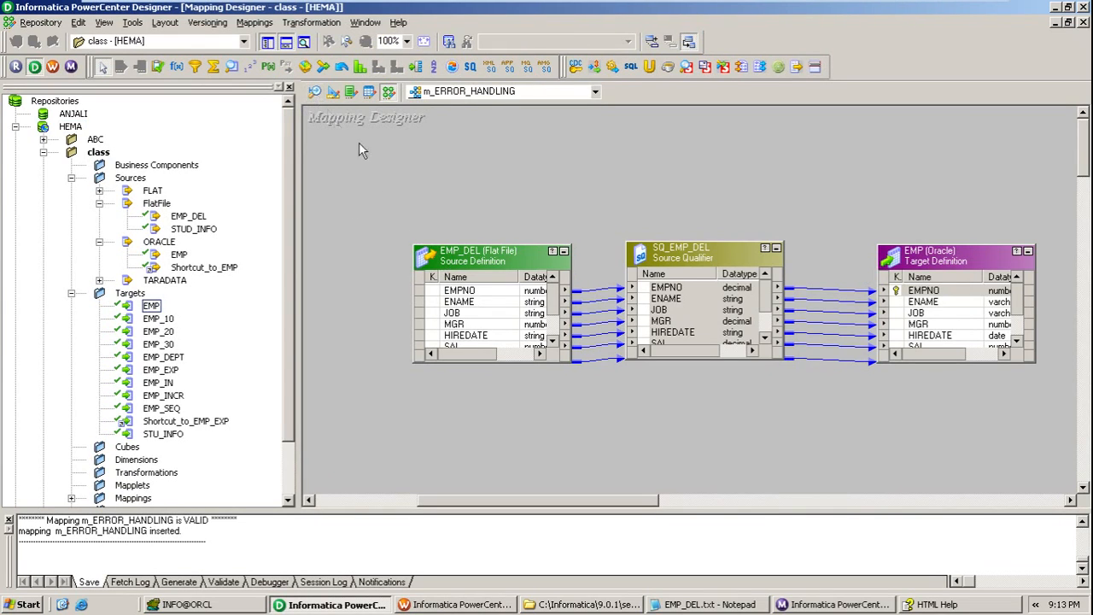
left_click(479, 338)
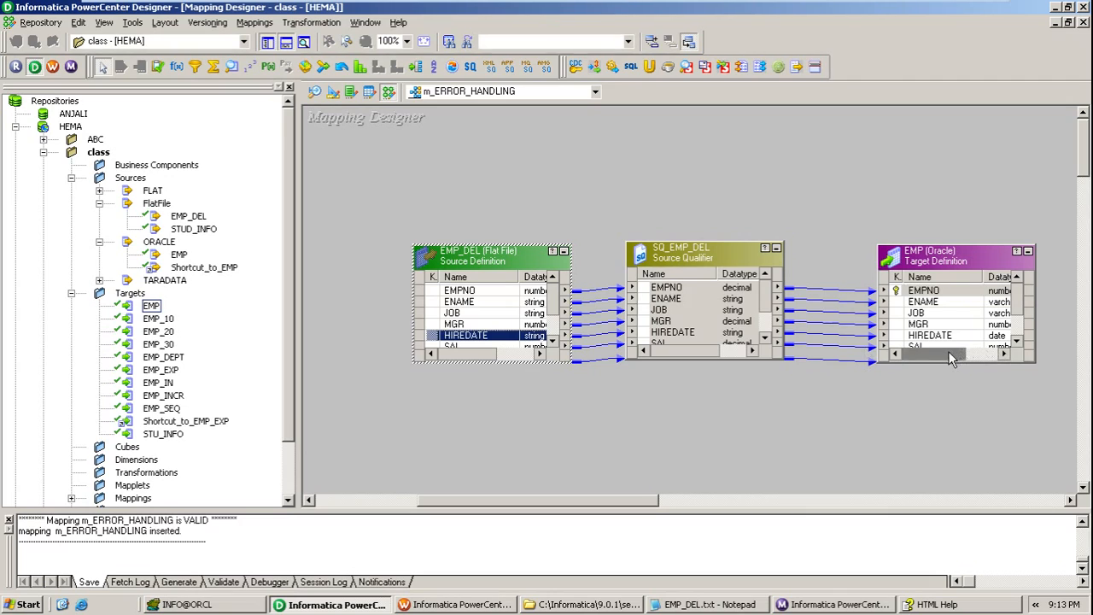
left_click_drag(948, 351, 971, 355)
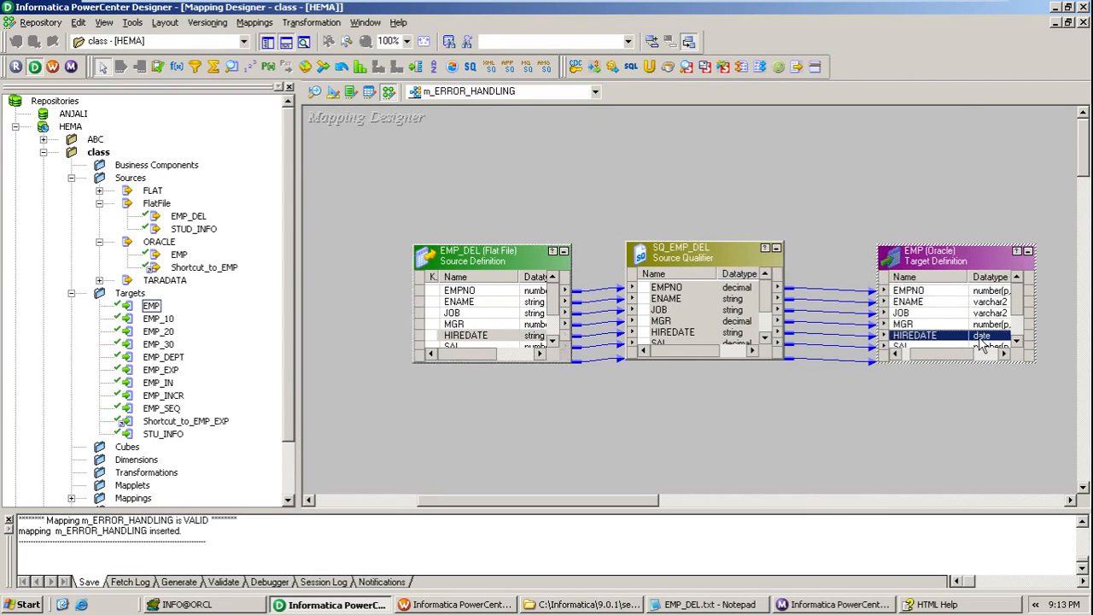
left_click(982, 338)
left_click(744, 334)
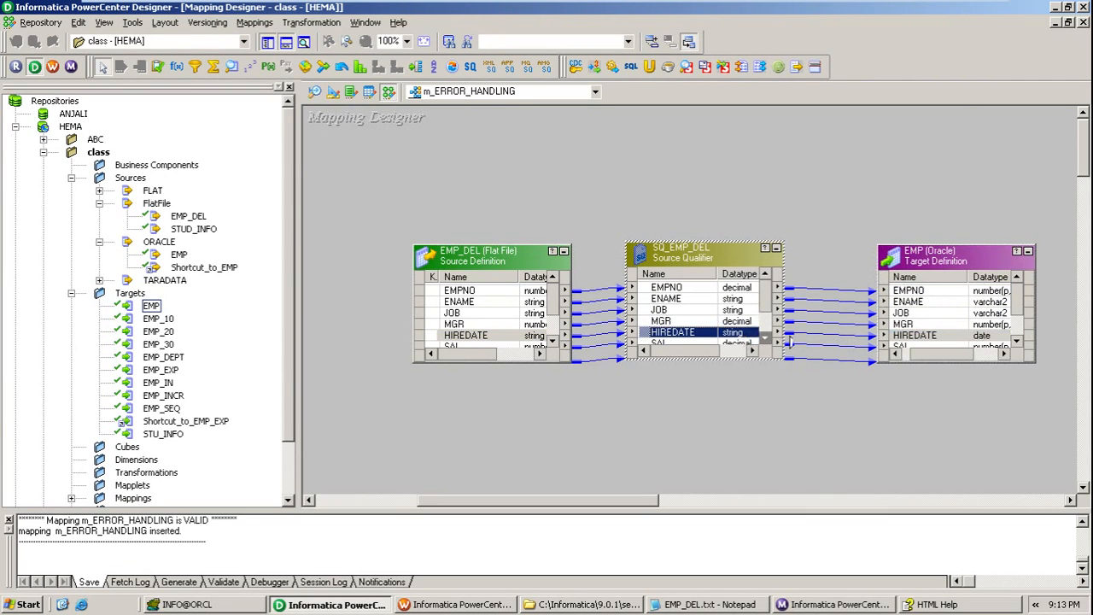
left_click(940, 338)
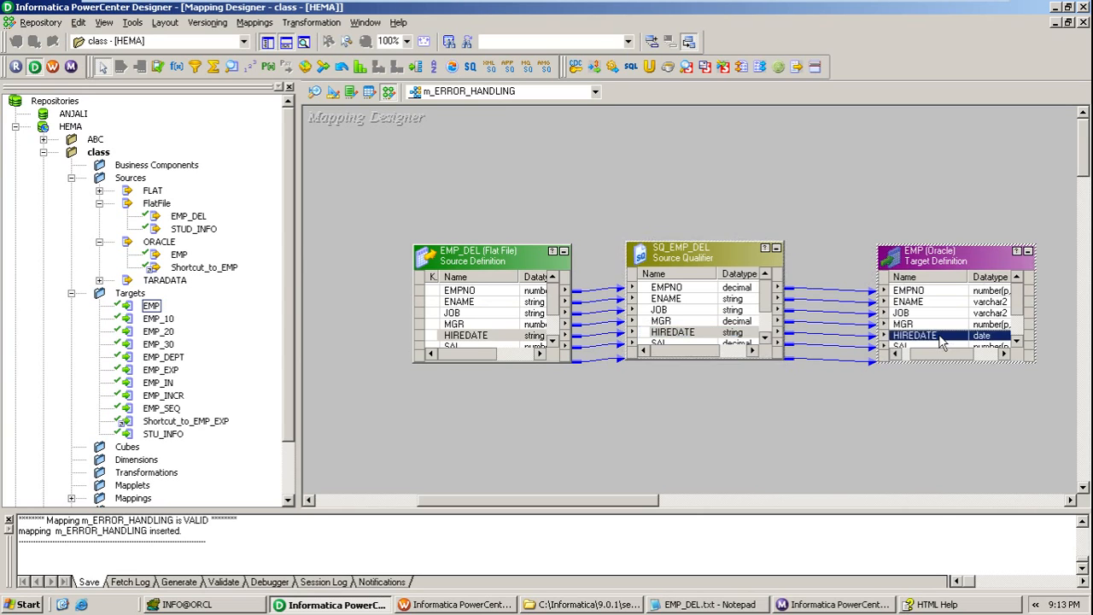
left_click(724, 605)
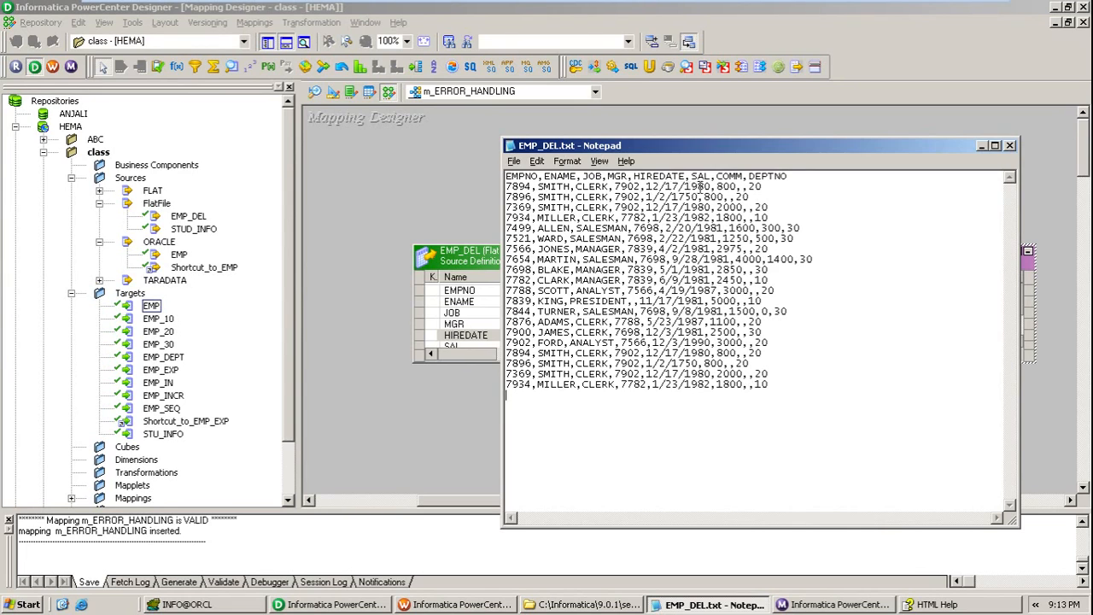
In Workflow Manager, set the s_m_ERROR_HANDLING session's DateTime Format String to MM/DD/YYYY and save the workflow
left_click(449, 606)
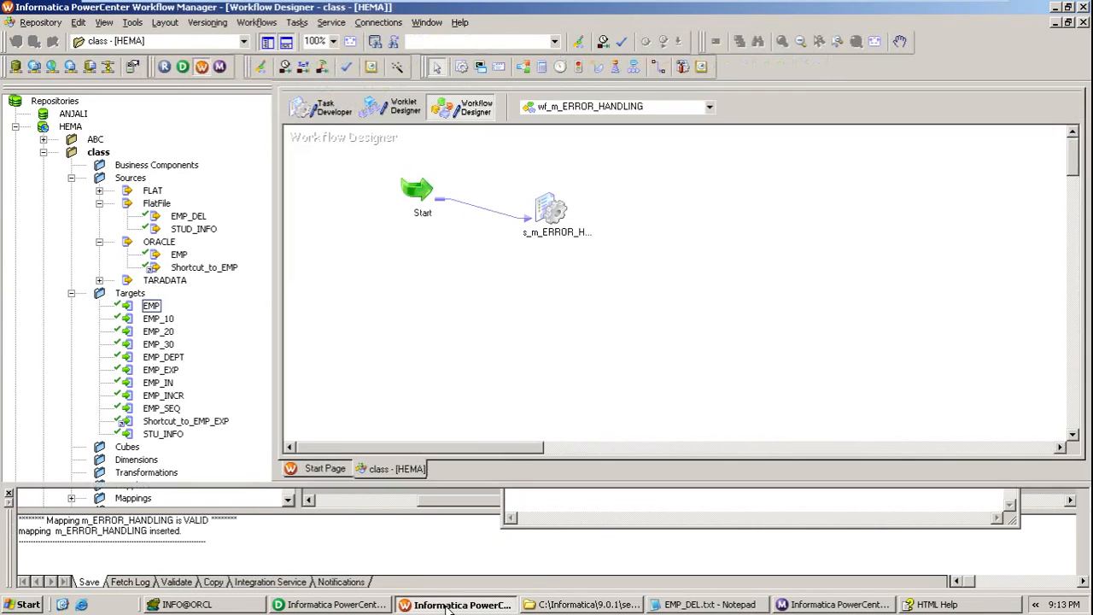
double_click(554, 216)
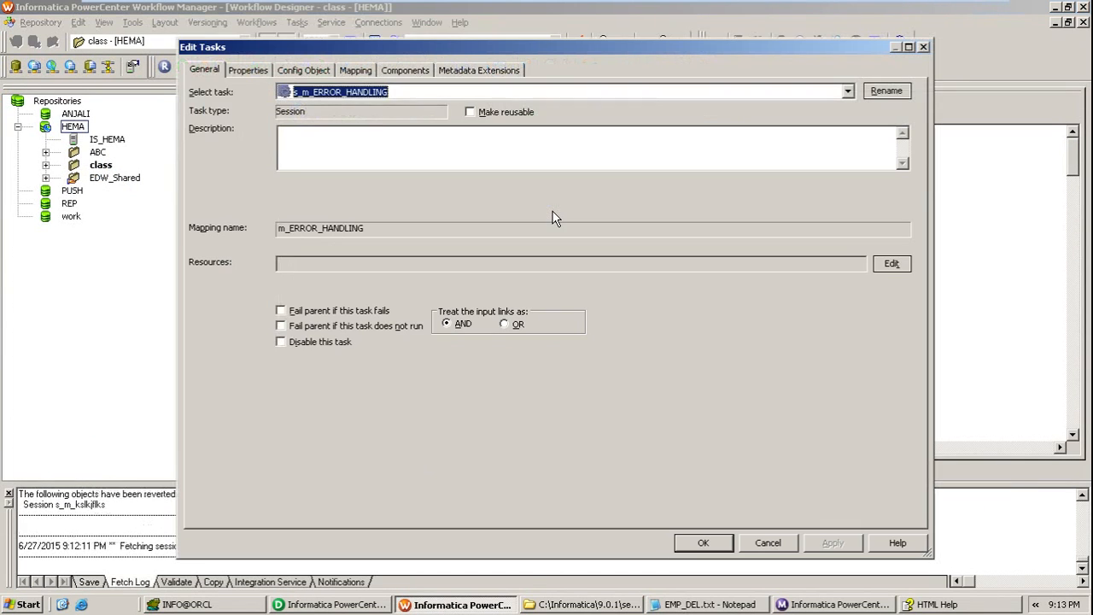
left_click(313, 75)
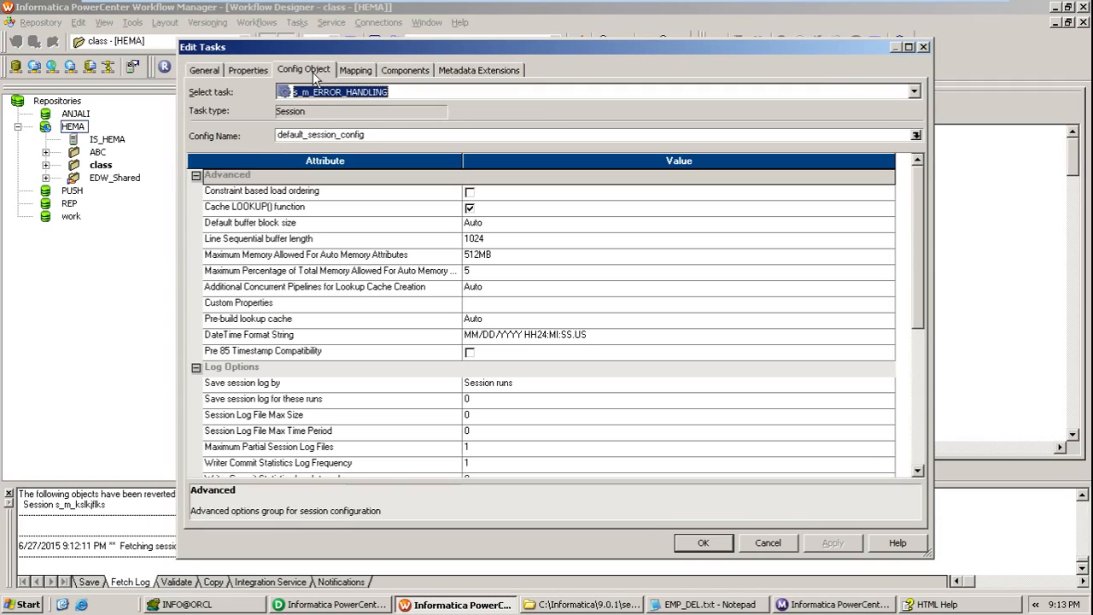
left_click(522, 334)
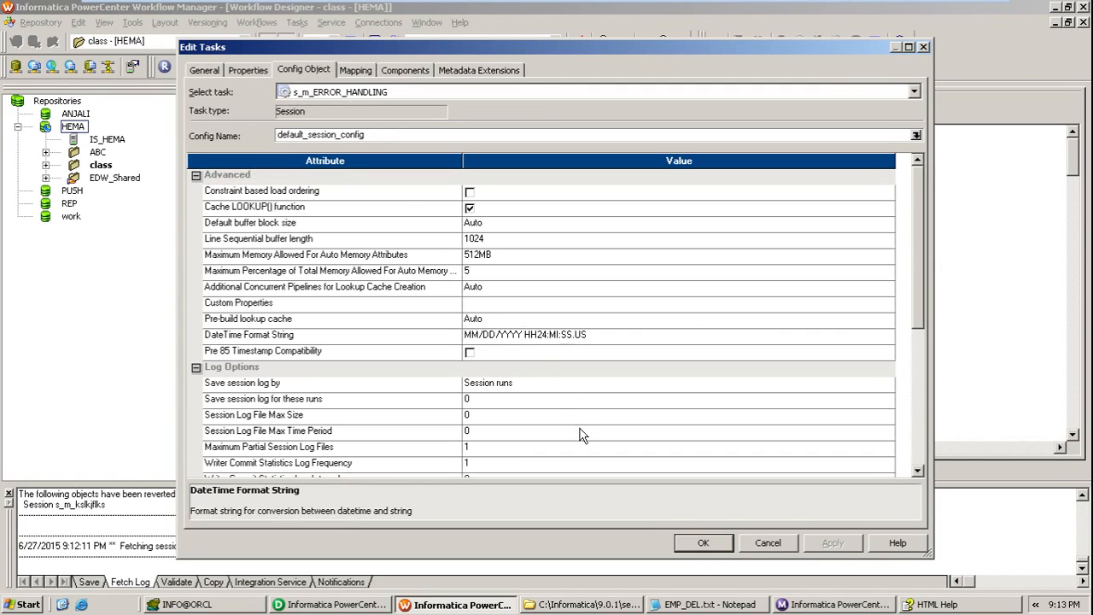
key("shift+Right")
key("shift+Right")
key("shift+Right")
key("shift+Right")
key("shift+Right")
key("shift+Right")
key("shift+Right")
key("shift+Right")
key("shift+Right")
key("shift+Right")
key("shift+Right")
key("shift+Right")
key("shift+Right")
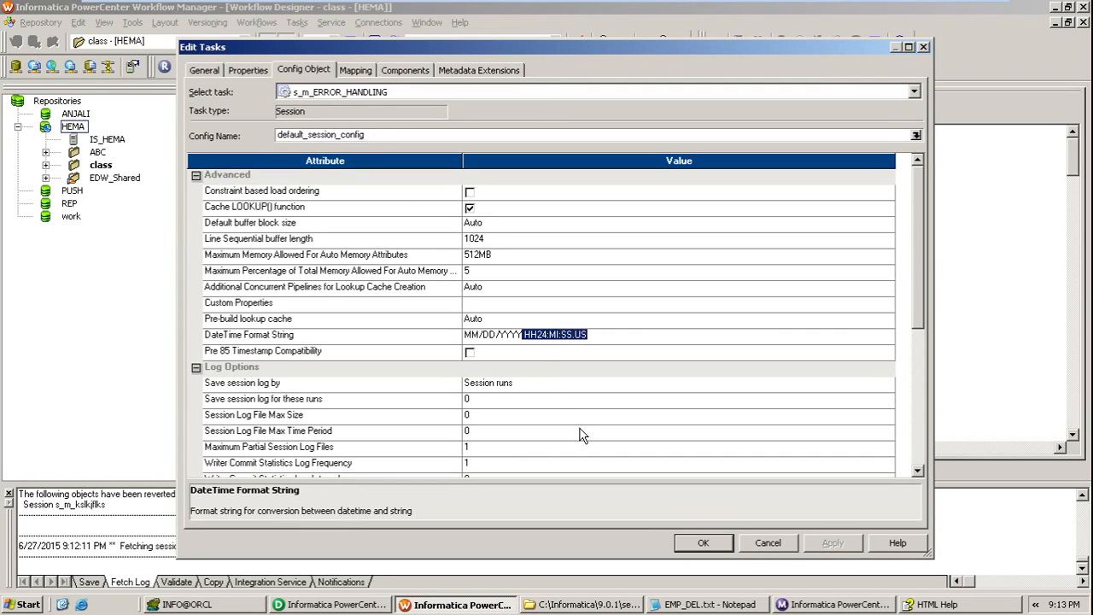
key("Delete")
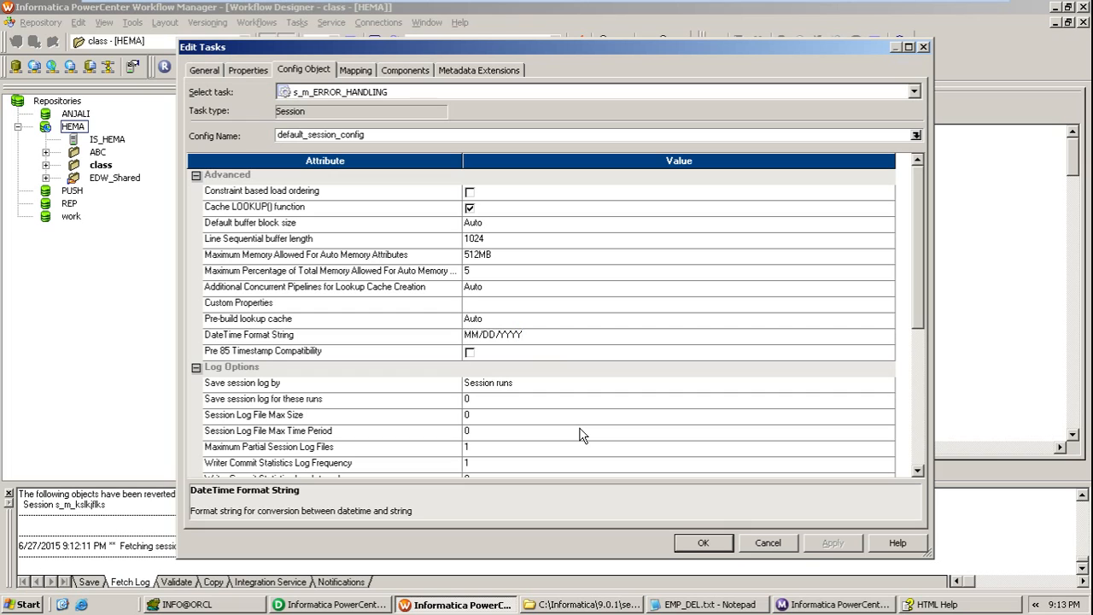
left_click(691, 542)
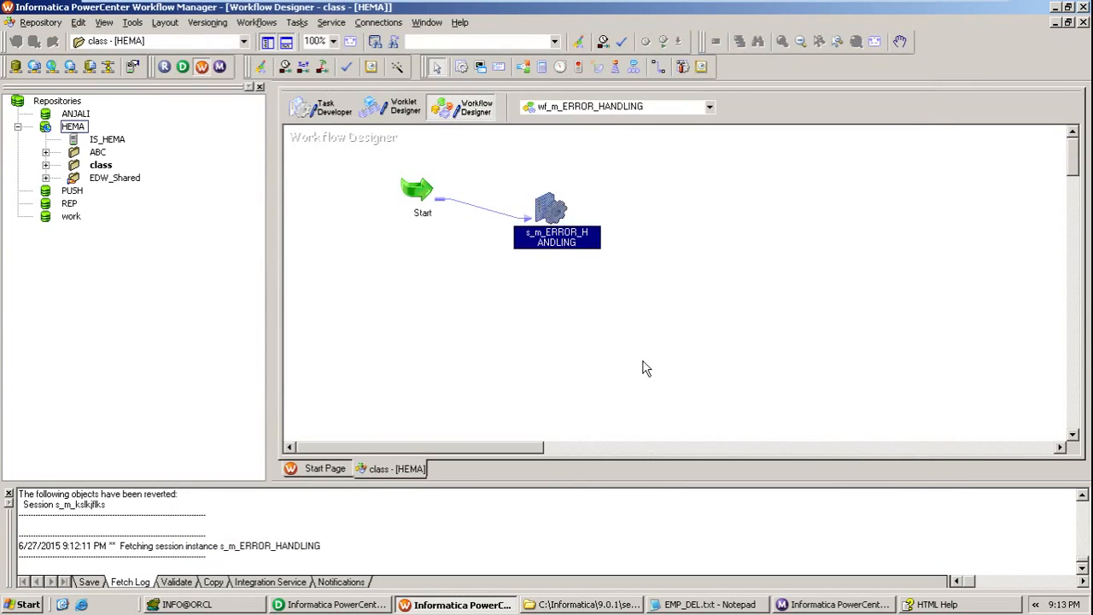
left_click(645, 368)
key("ctrl+s")
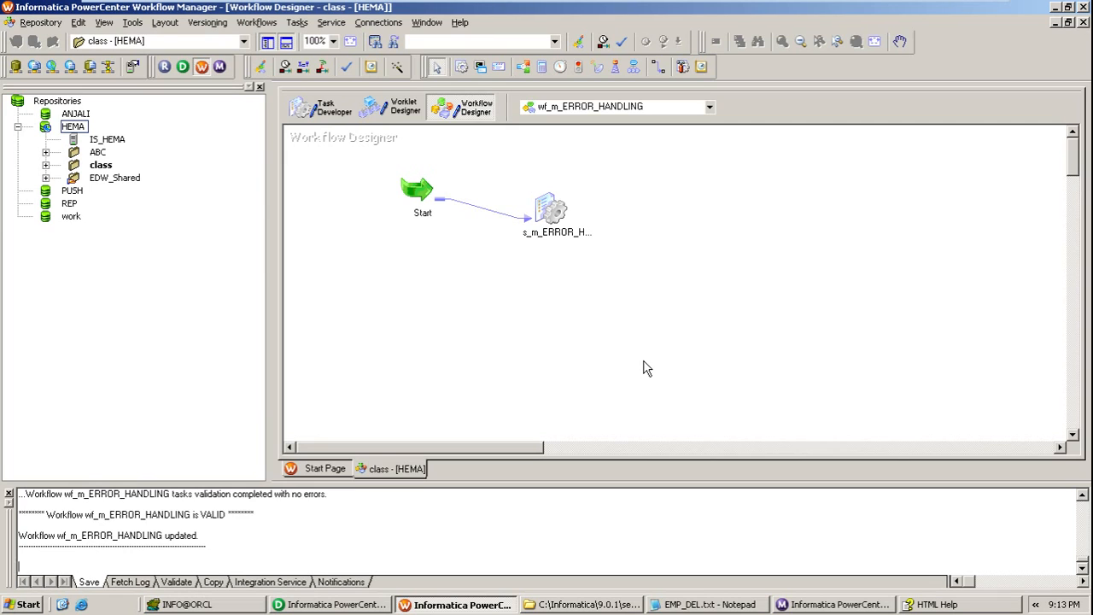
Switch to TOAD, refresh the INFO schema's table list to check for the EMP table, and return to Workflow Manager
left_click(190, 604)
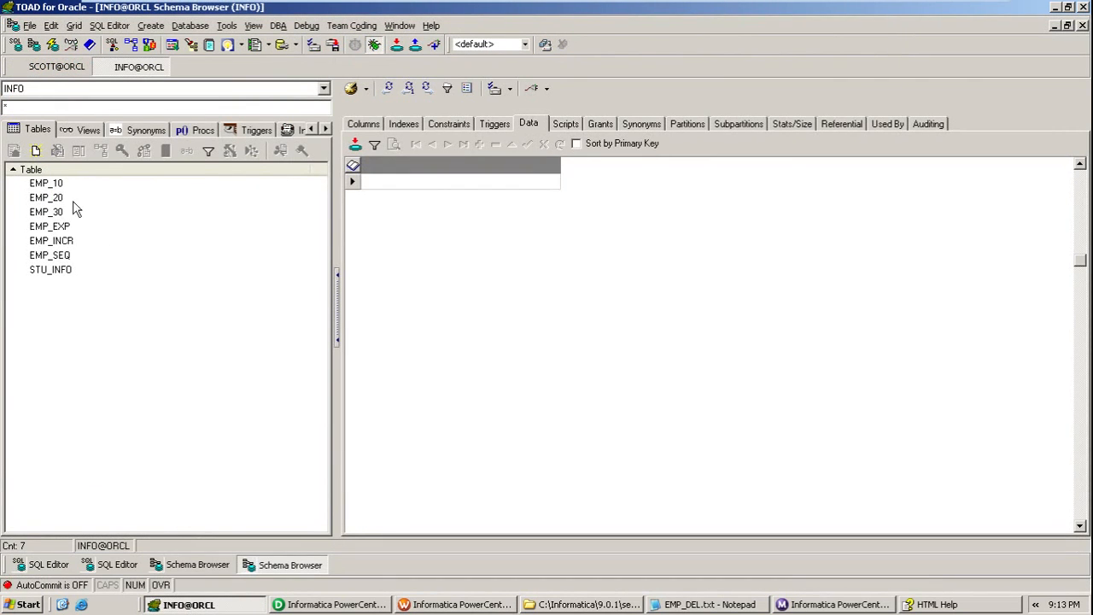
left_click(412, 89)
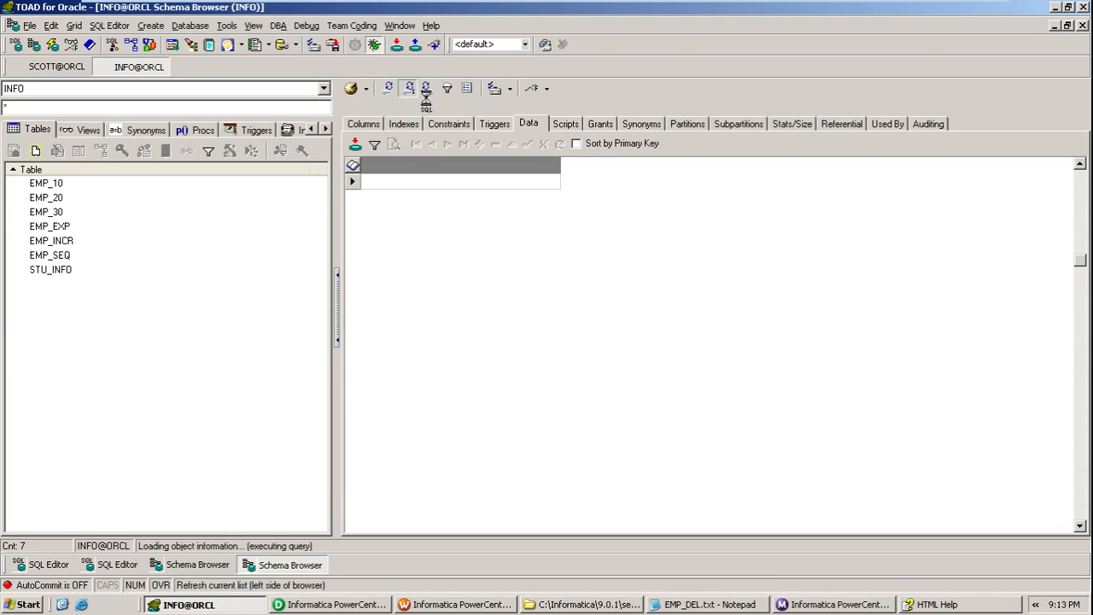
left_click(207, 606)
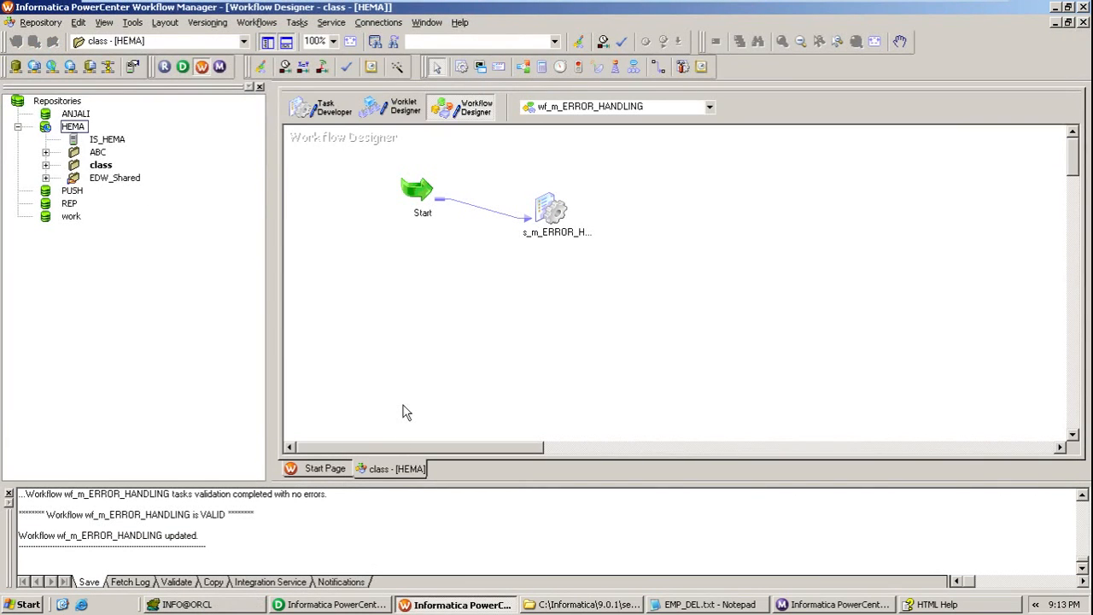
Start the workflow wf_m_ERROR_HANDLING and switch to Workflow Monitor to follow its run
right_click(480, 282)
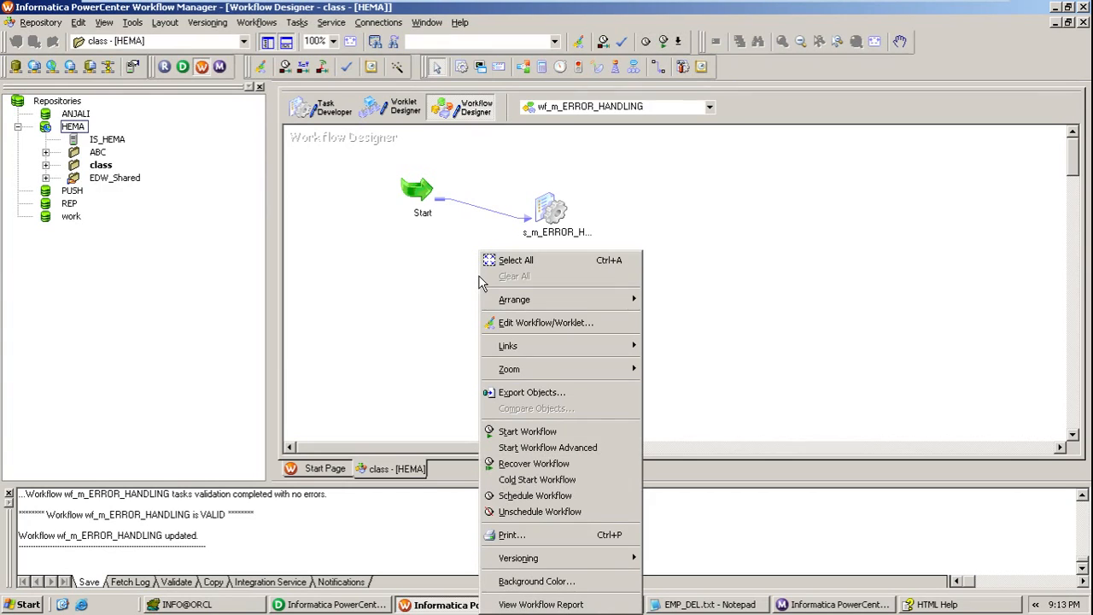
left_click(528, 432)
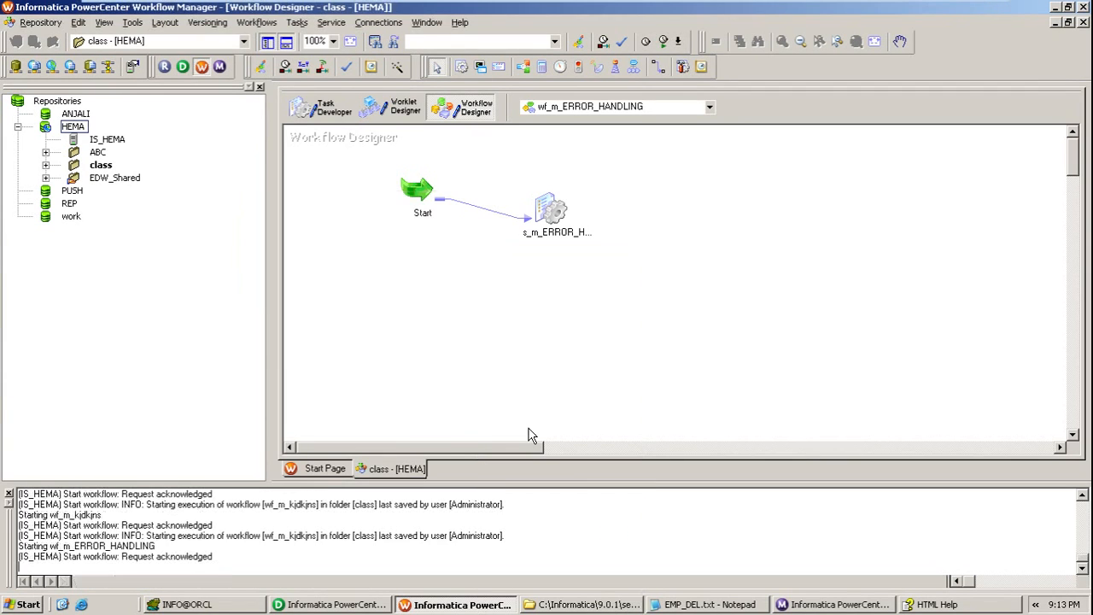
left_click(815, 606)
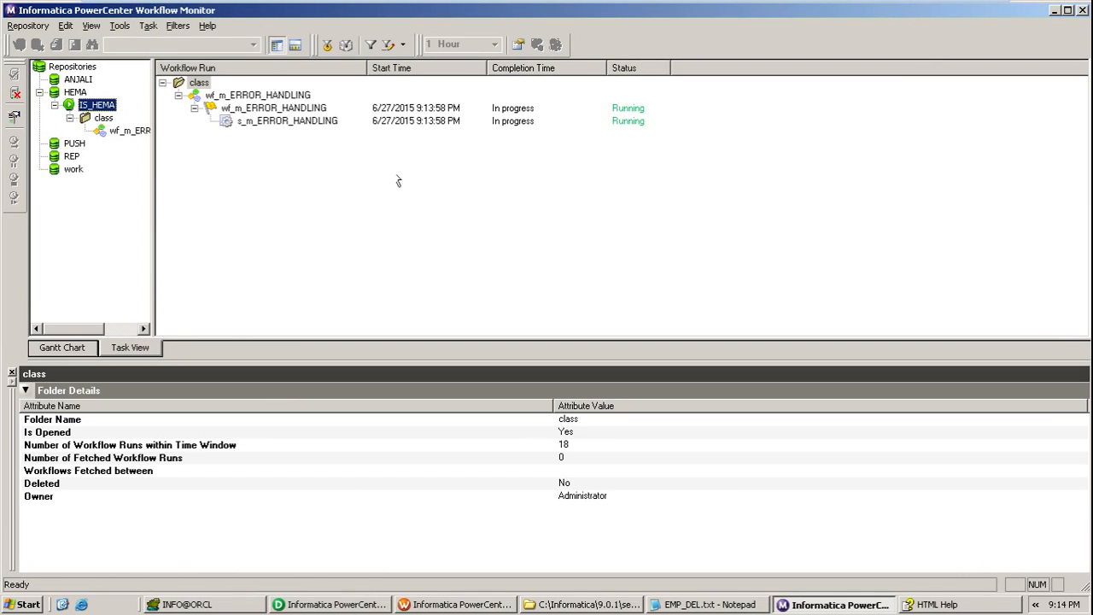
Check the s_m_ERROR_HANDLING run's statistics, examine the error entries in its session log, and close the log
left_click(298, 122)
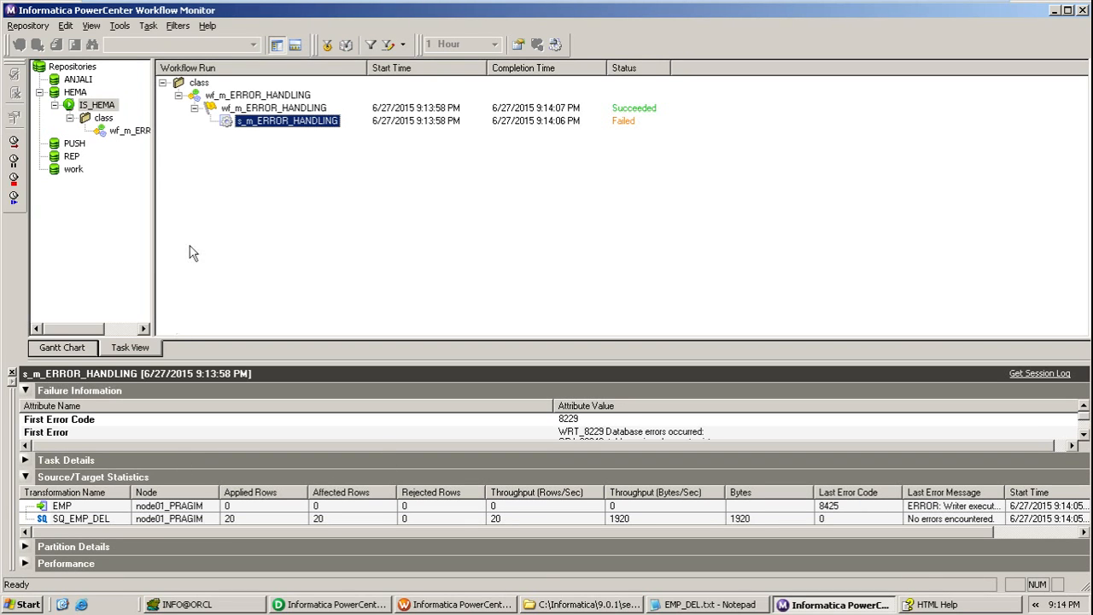
right_click(278, 116)
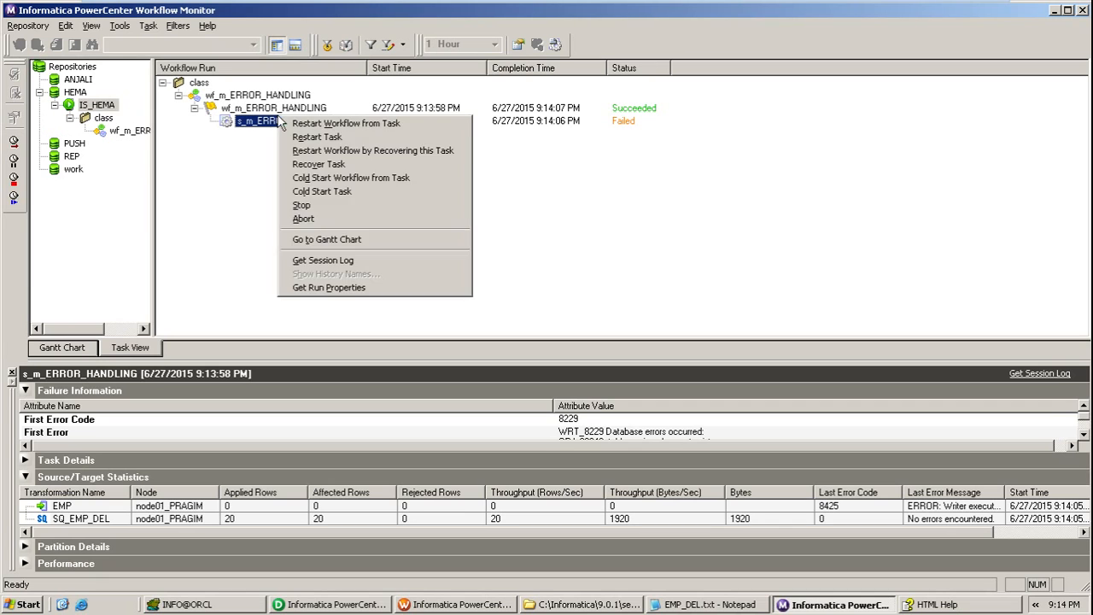
left_click(324, 260)
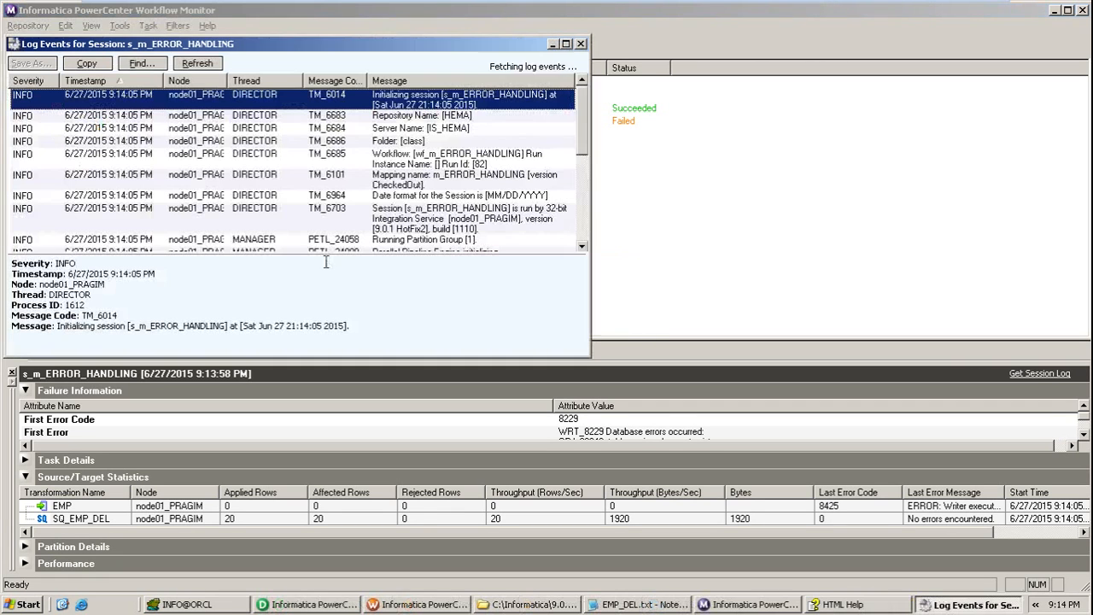
double_click(433, 45)
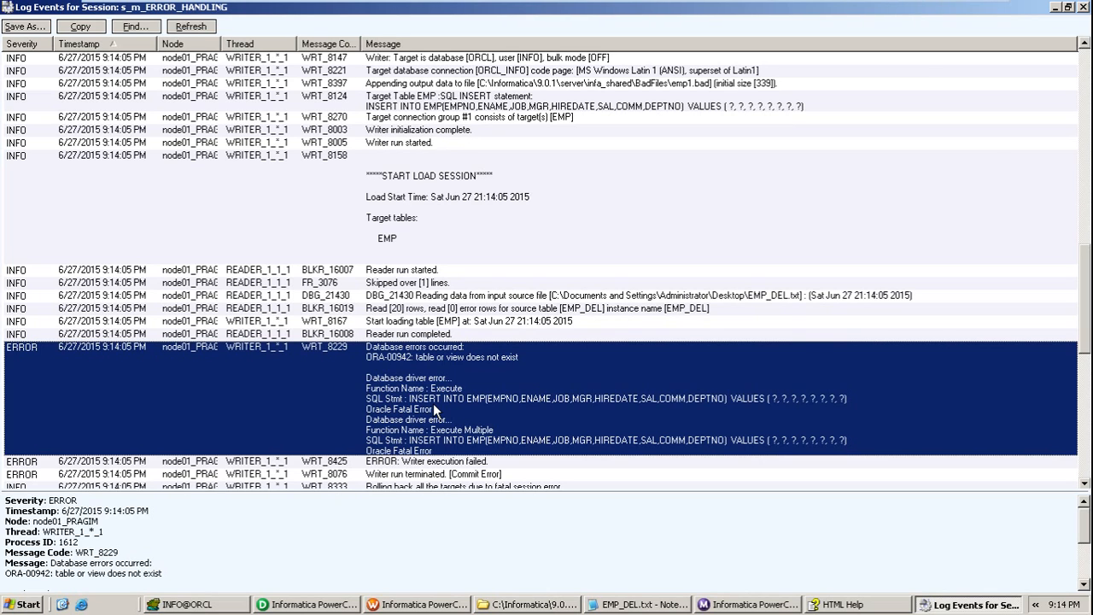
left_click(1082, 8)
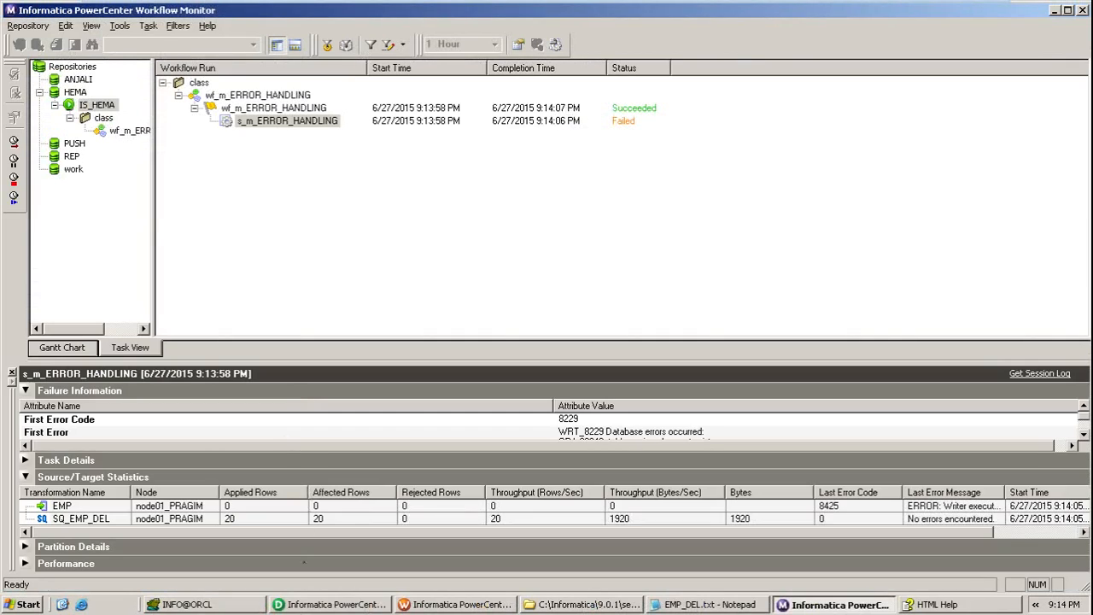
Switch to the EMP target in Designer's Target Designer and open SQL generation and execution for it
left_click(320, 604)
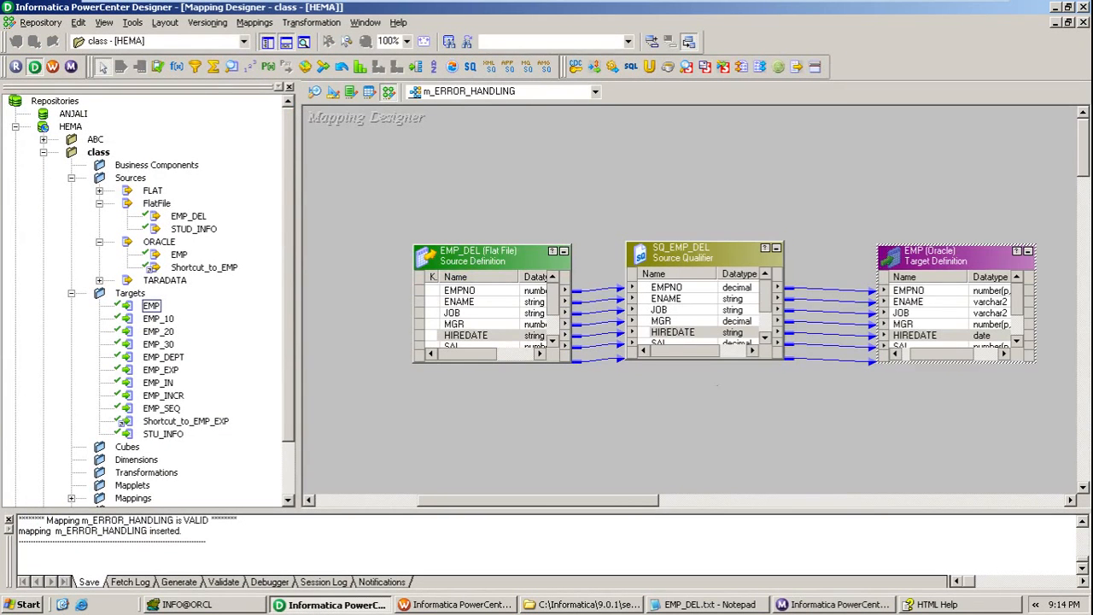
left_click(333, 94)
left_click(503, 207)
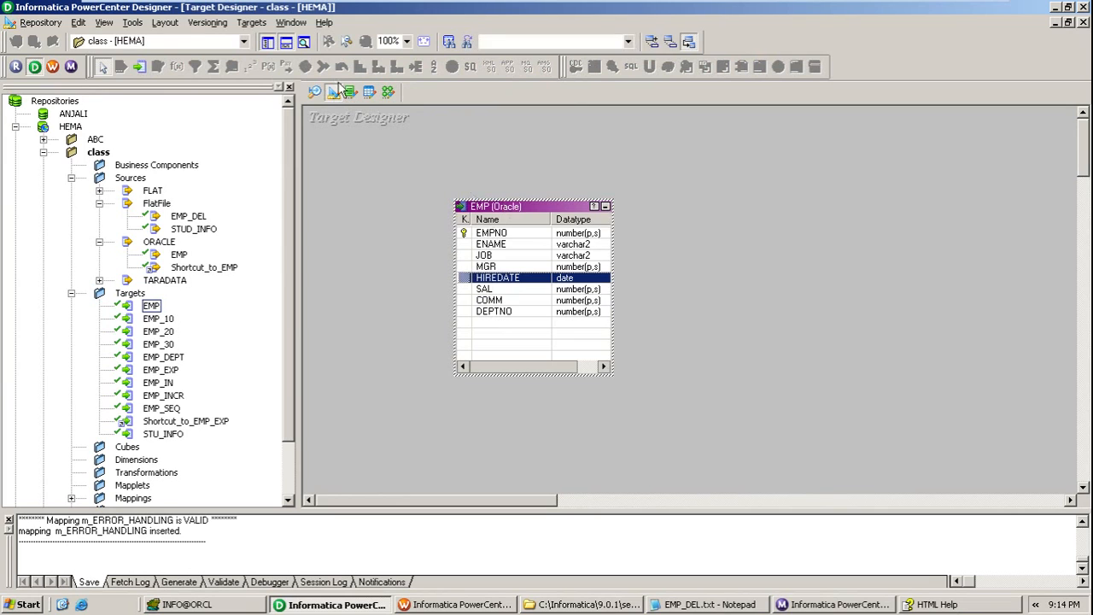
left_click(266, 29)
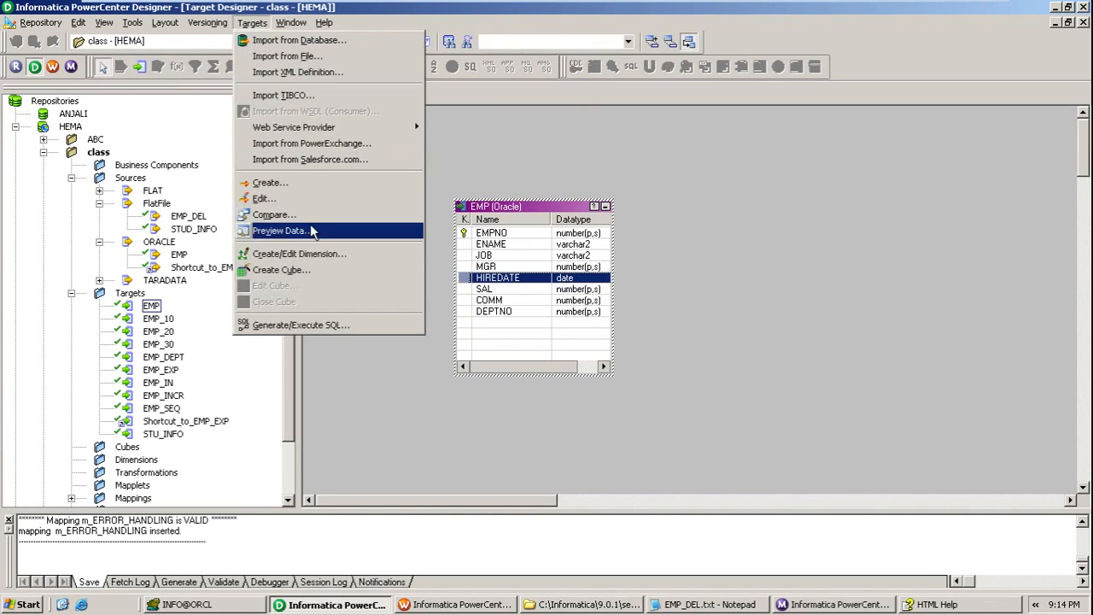
left_click(332, 324)
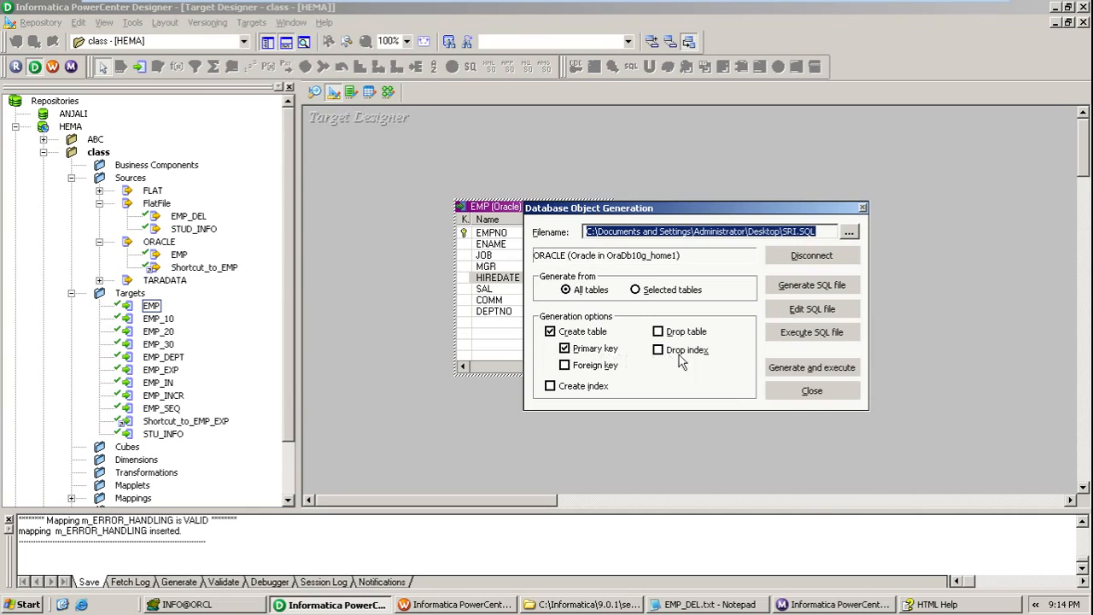
Reconnect to the ORACLE ODBC data source as info with the account password, and generate and execute the SQL creating EMP with its primary key
left_click(808, 260)
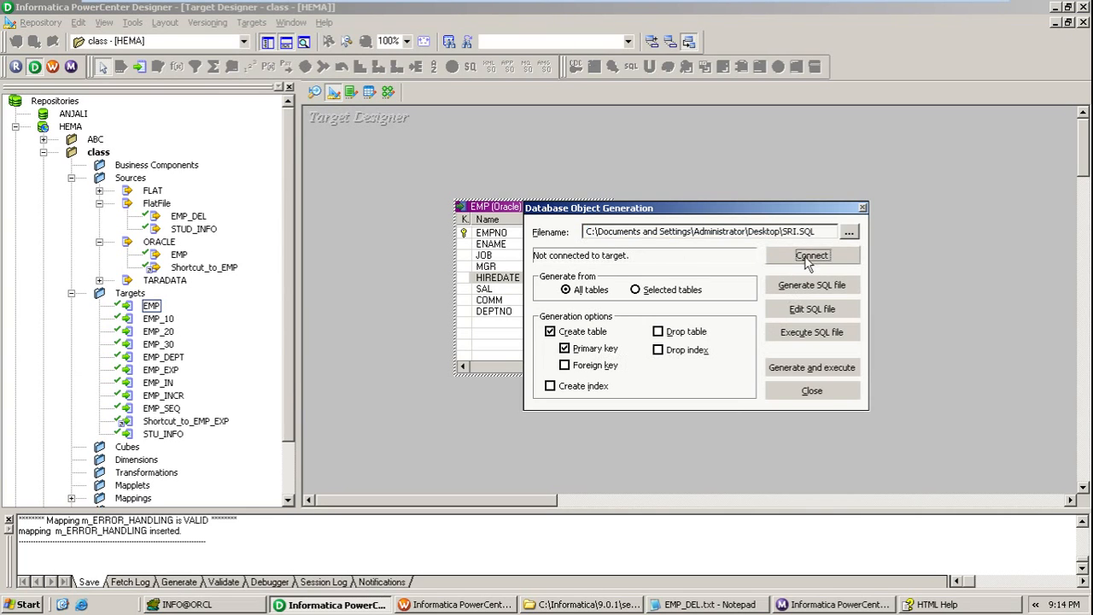
left_click(811, 256)
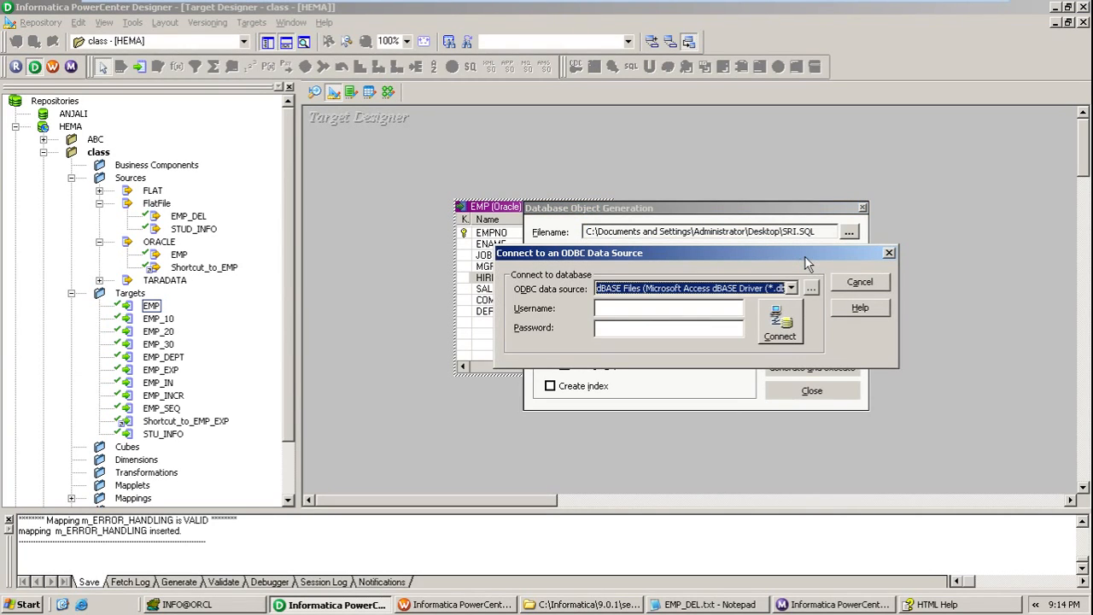
left_click(708, 295)
left_click(681, 330)
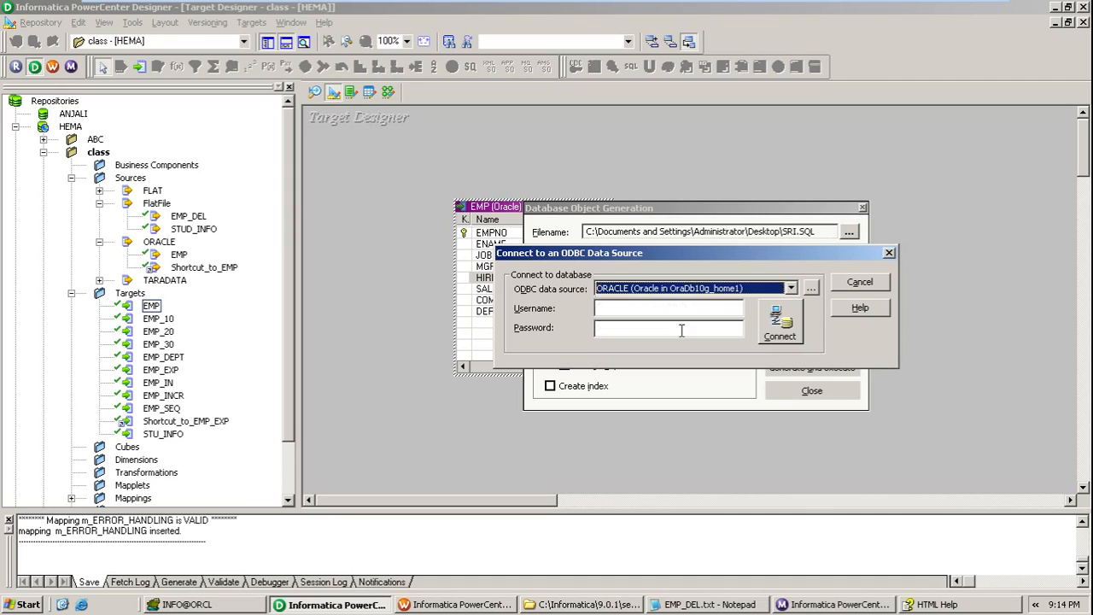
left_click(670, 310)
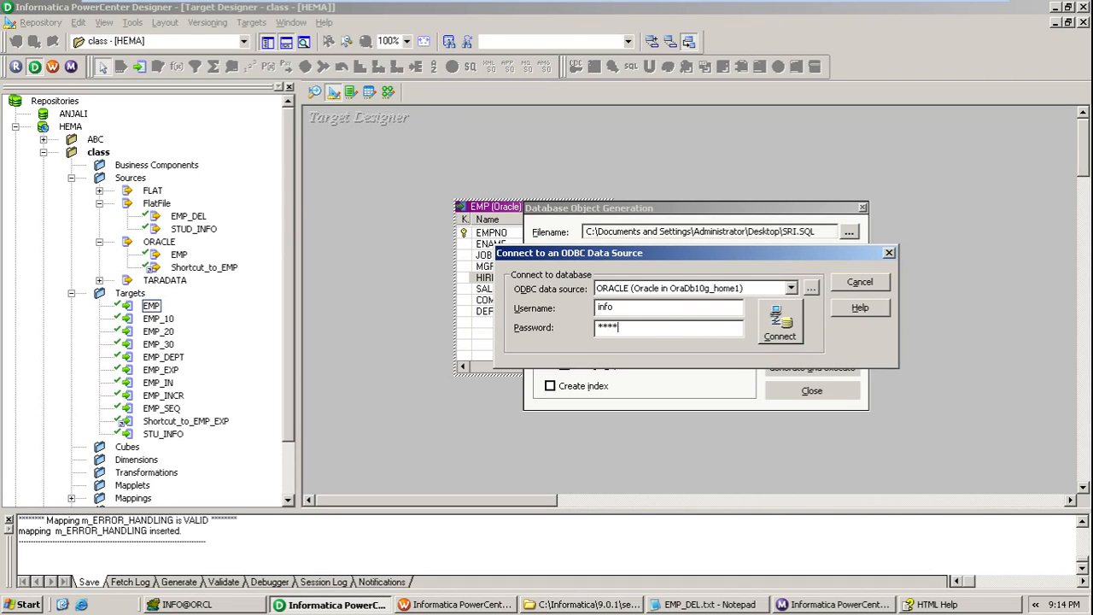
left_click(779, 324)
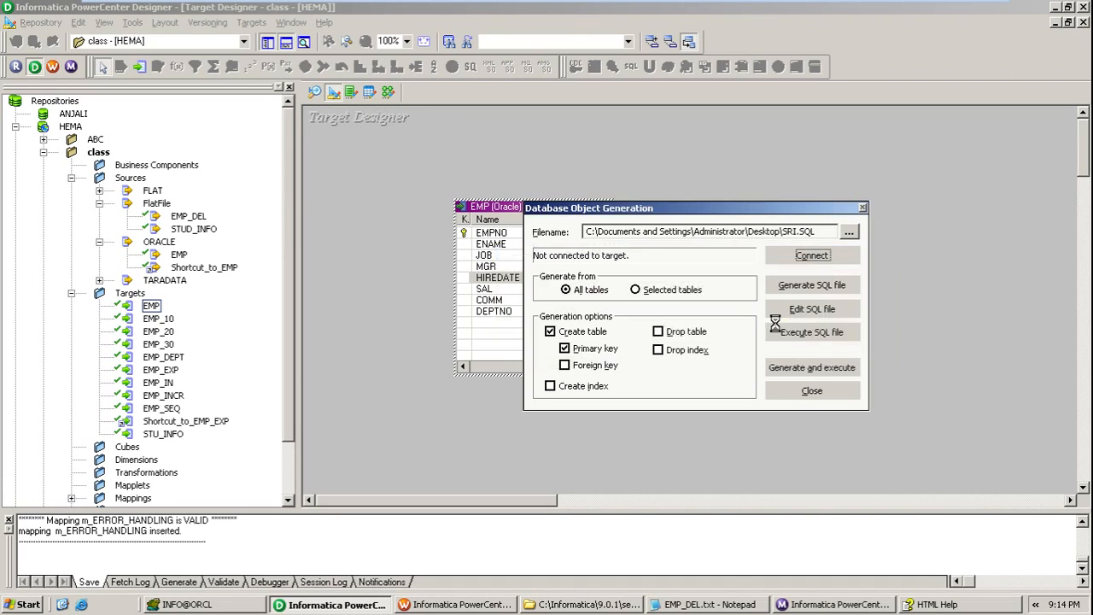
left_click(803, 373)
left_click(658, 335)
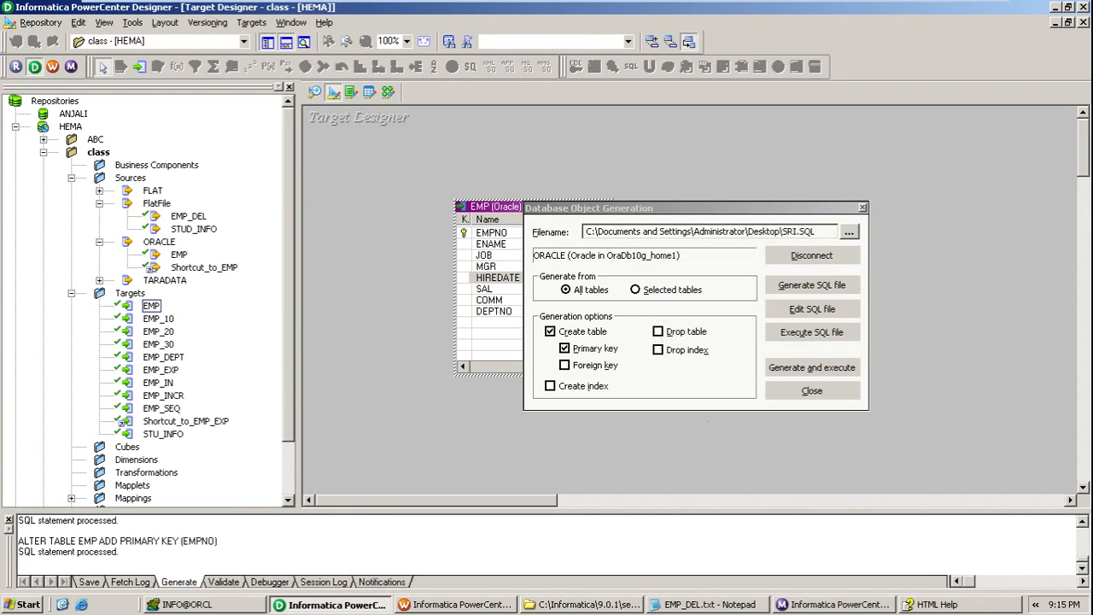
Close SQL generation, refresh the INFO schema's table list in TOAD, and compare the EMP table with the rows in EMP_DEL.txt
left_click(818, 392)
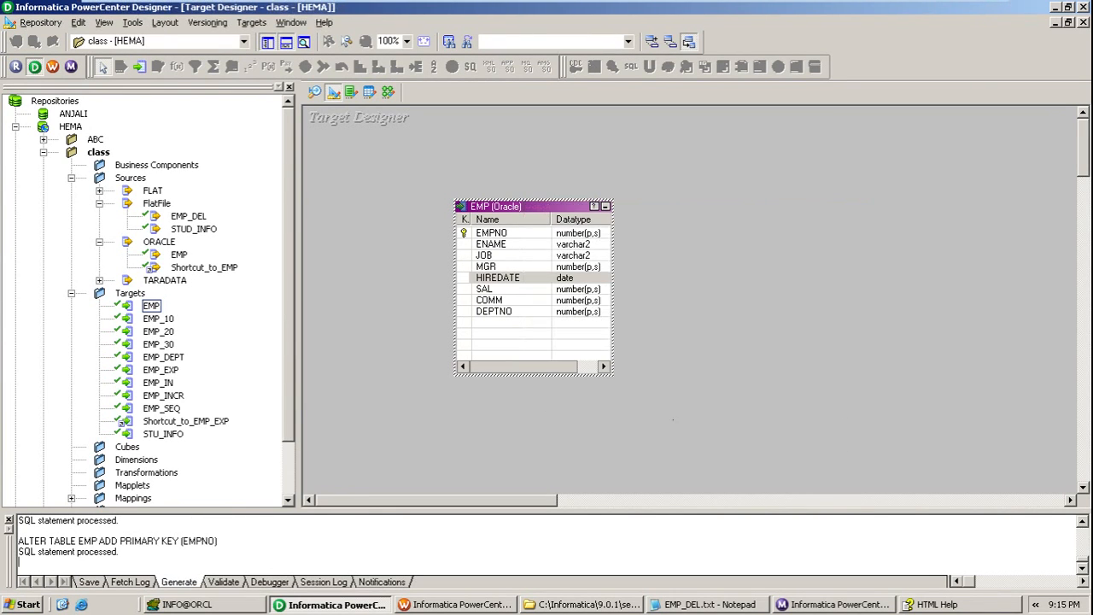
left_click(210, 604)
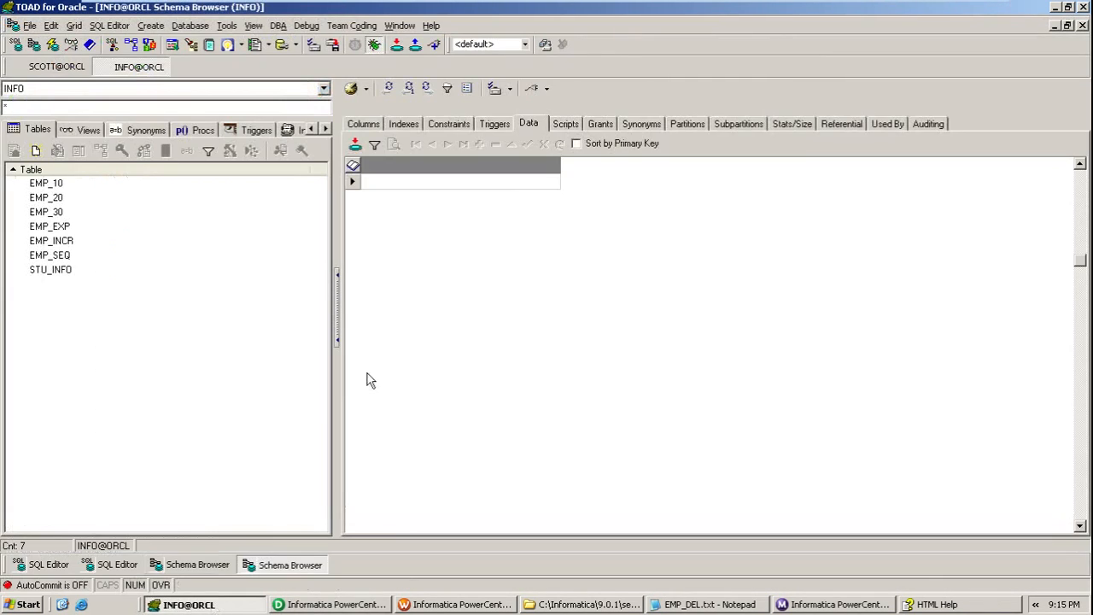
left_click(408, 89)
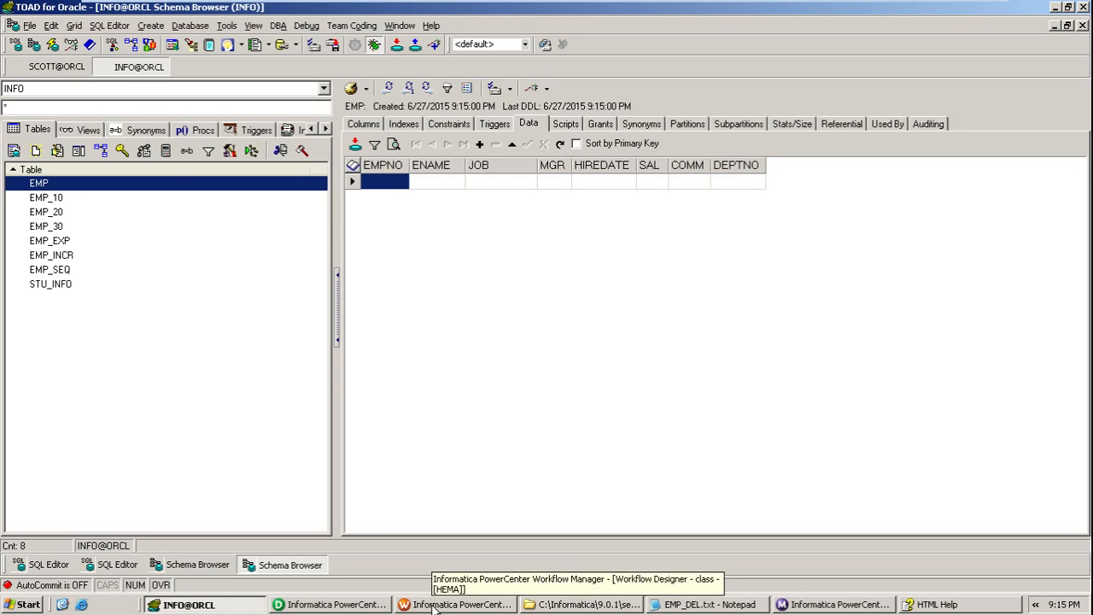
left_click(698, 606)
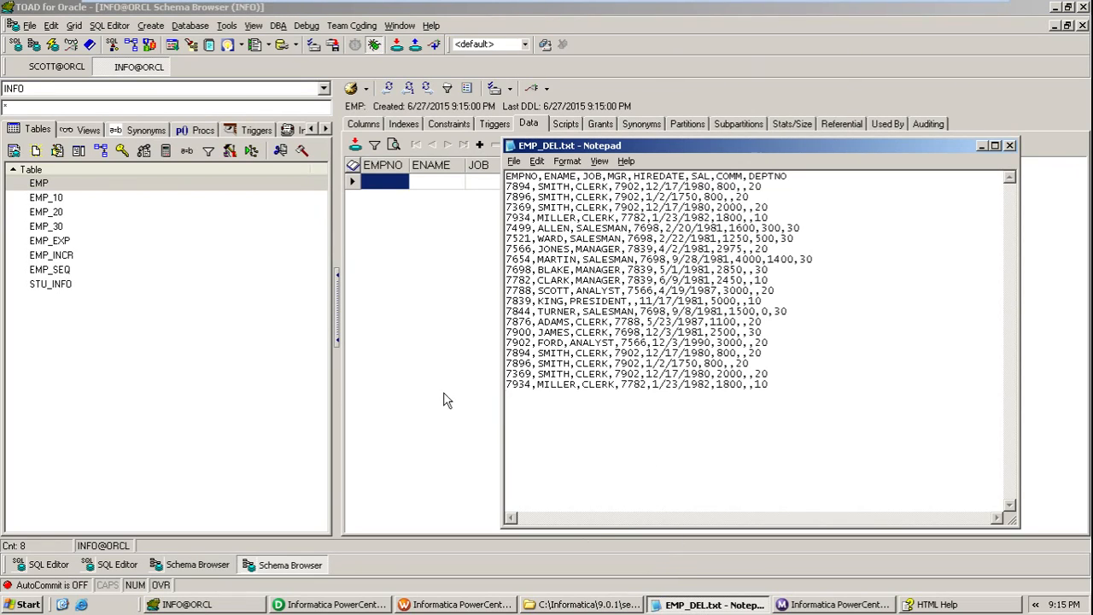
left_click(683, 605)
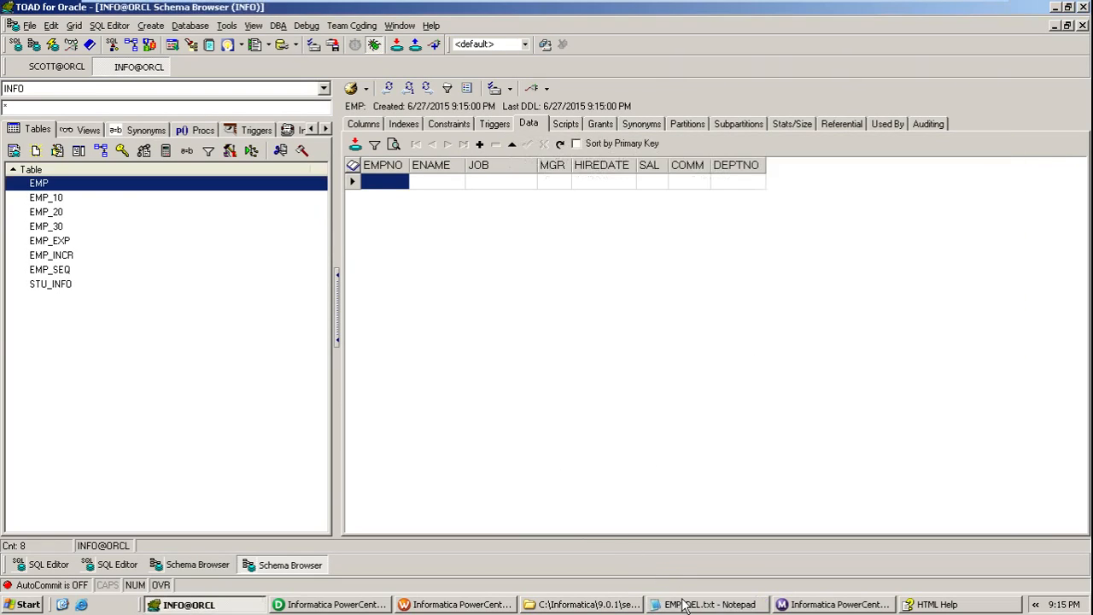
Start the workflow wf_m_ERROR_HANDLING from Workflow Manager and switch to Workflow Monitor to follow the run
left_click(492, 604)
right_click(469, 315)
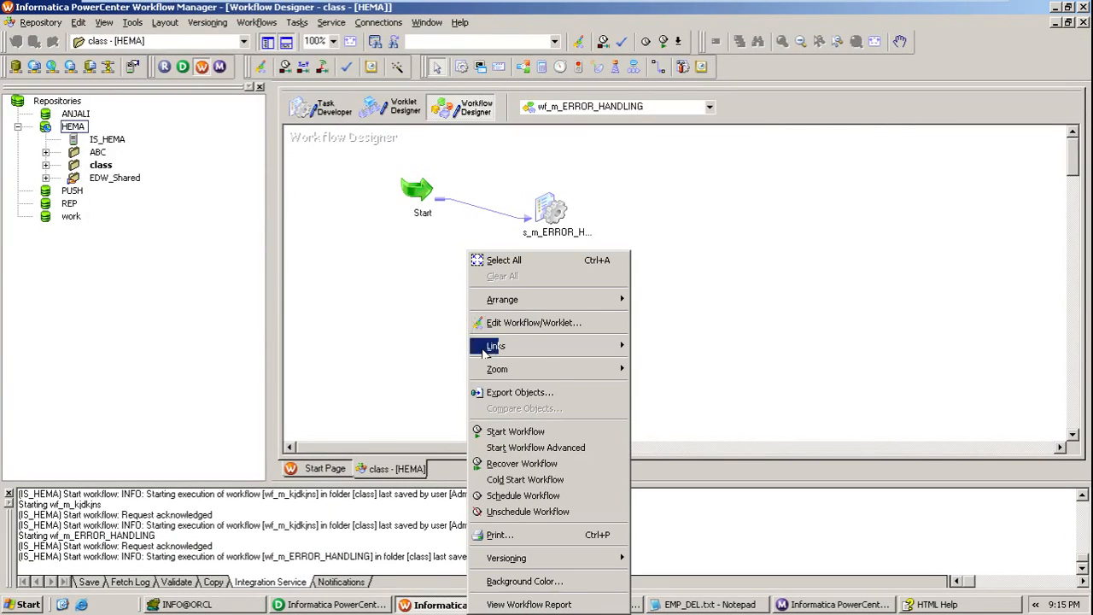
left_click(511, 431)
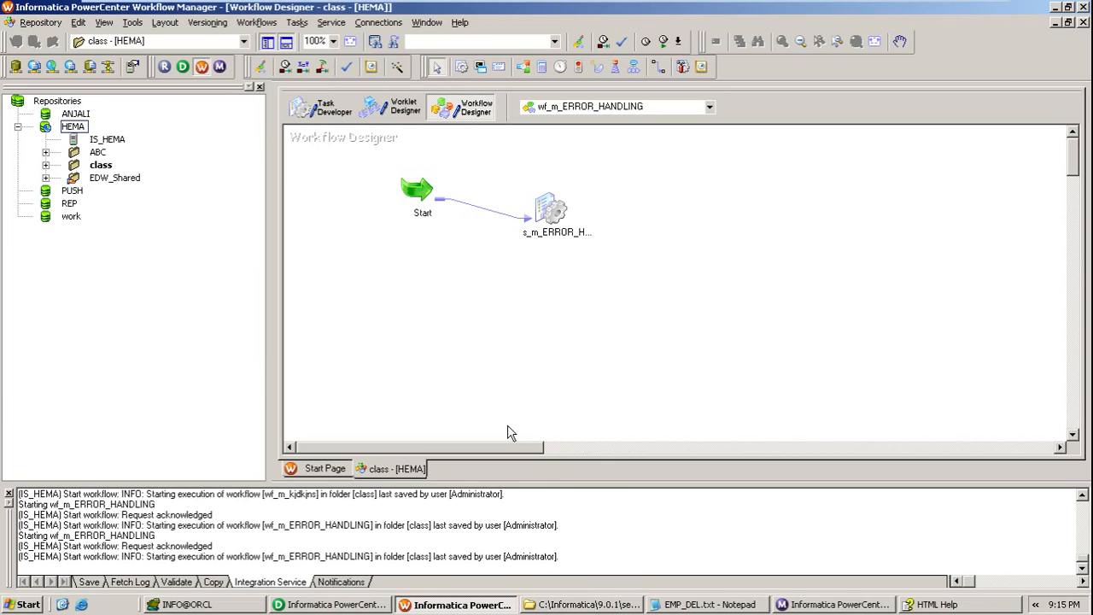
left_click(788, 604)
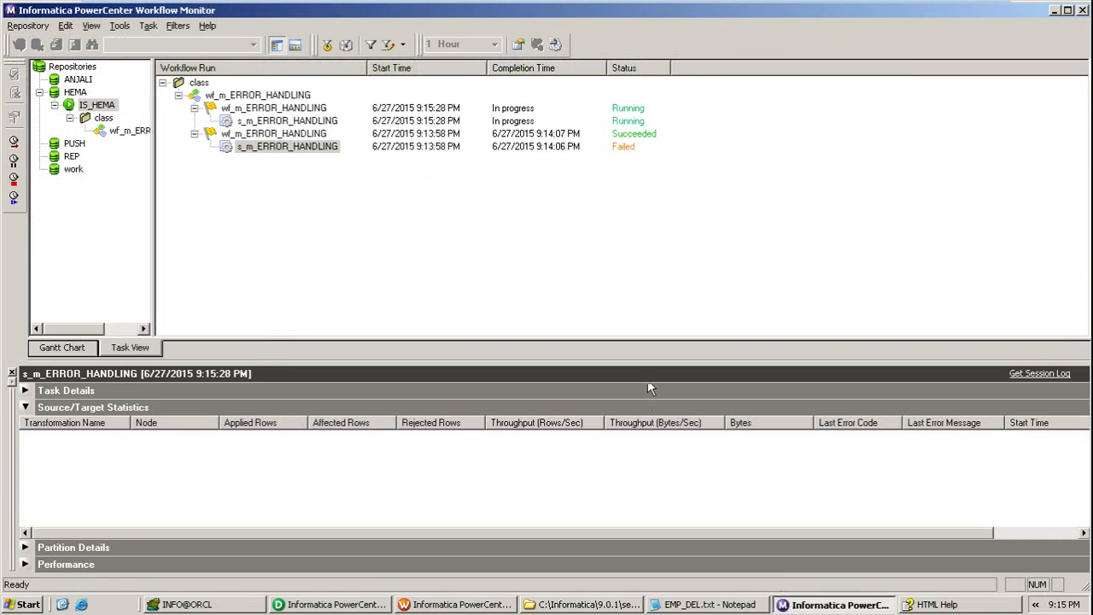
Check the source and target row statistics for SQ_EMP_DEL and EMP in the latest s_m_ERROR_HANDLING run
left_click(317, 122)
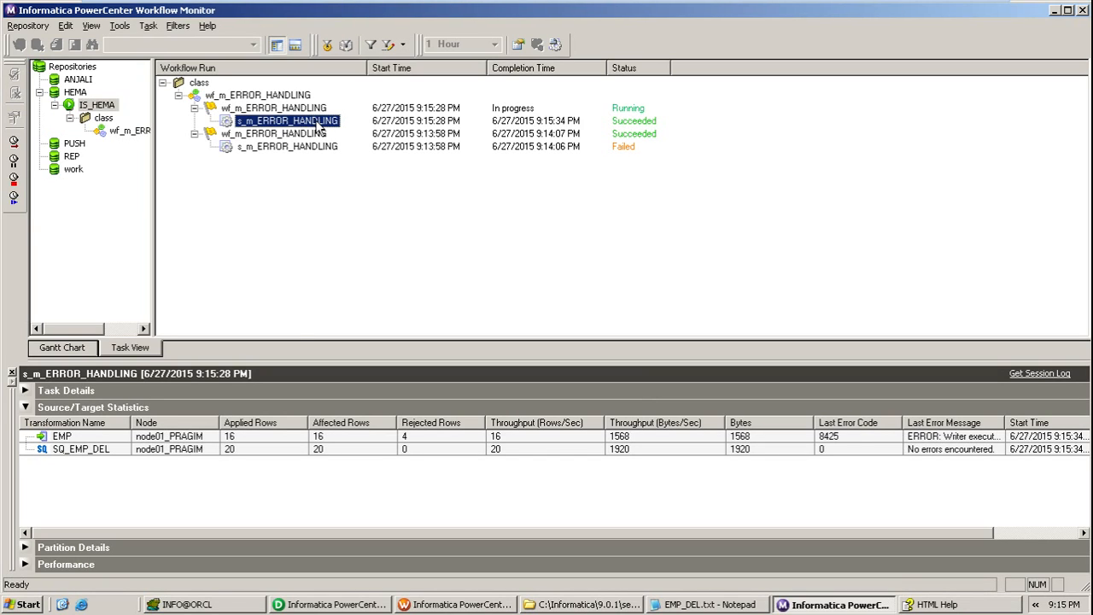
left_click(237, 452)
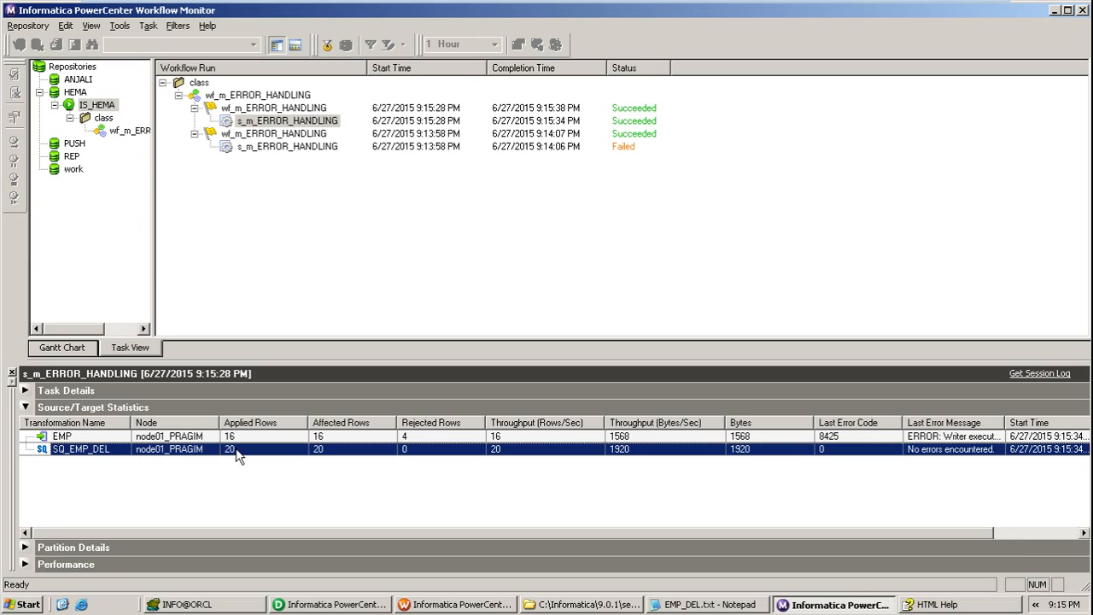
key("Up")
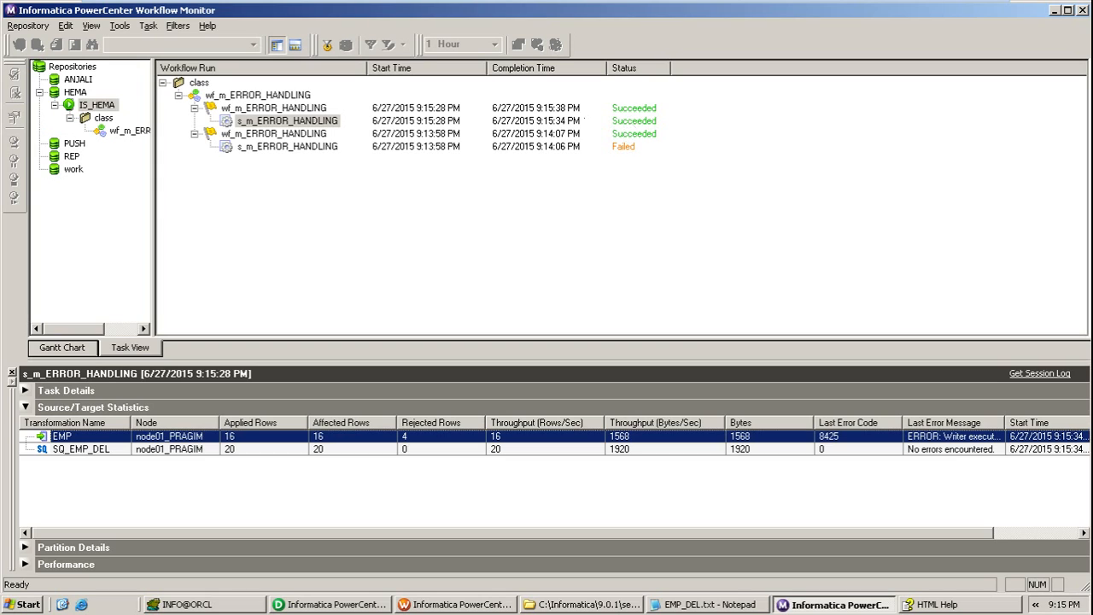
Open the latest run's session log in a maximized window, examine its database error entries, and close the log
right_click(330, 121)
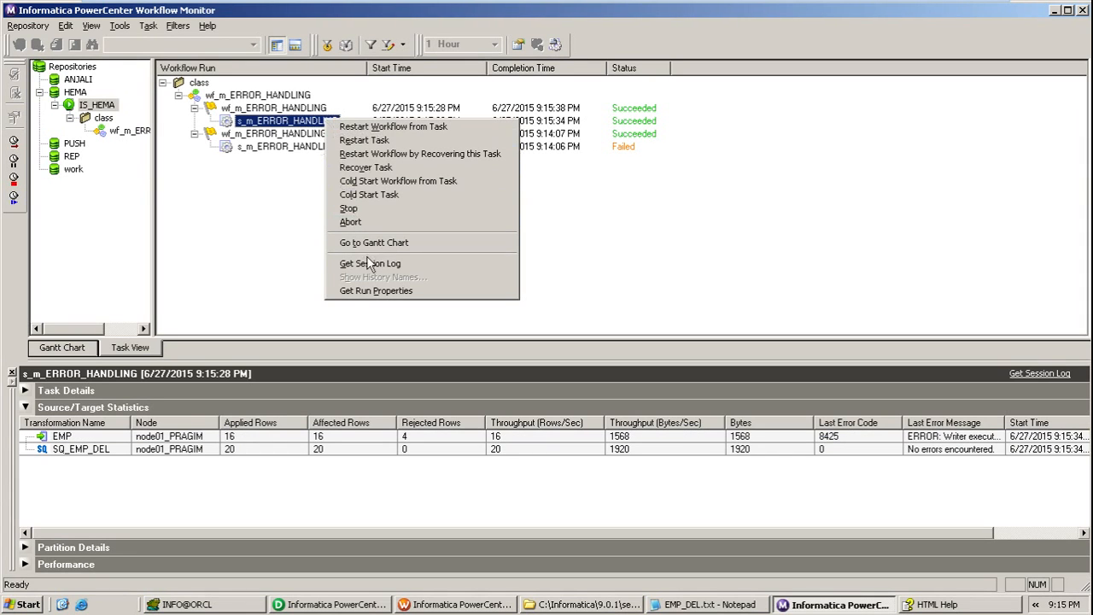
left_click(369, 263)
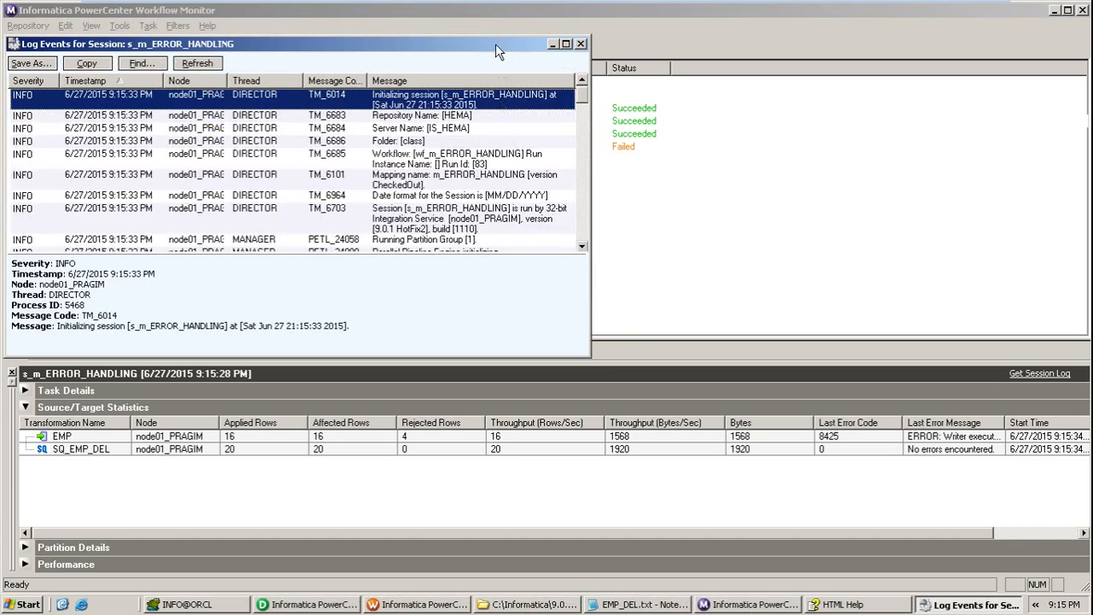
double_click(495, 44)
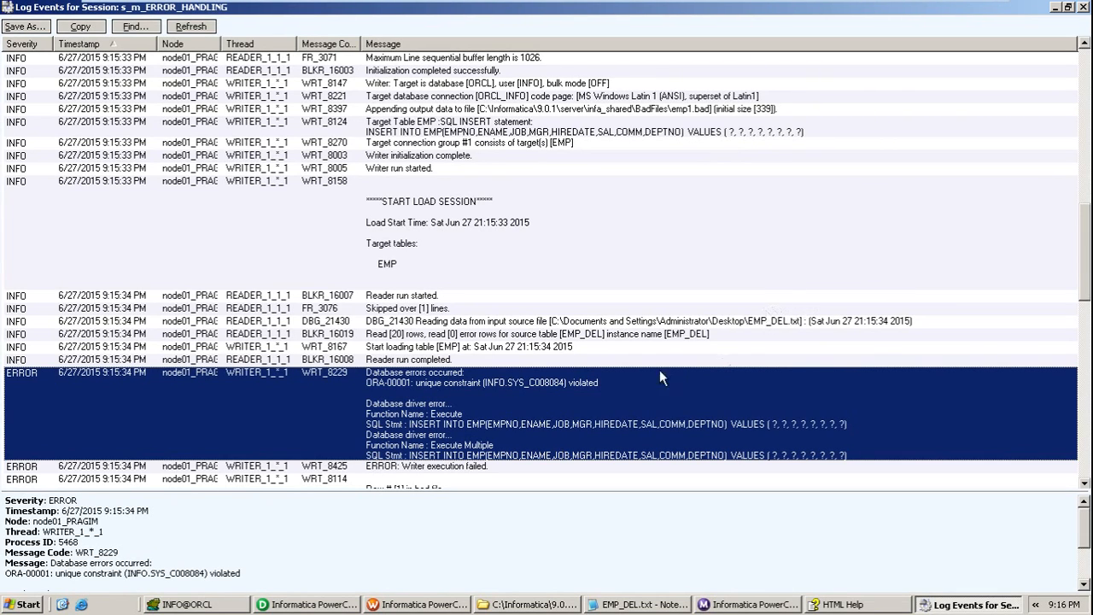
left_click(1085, 6)
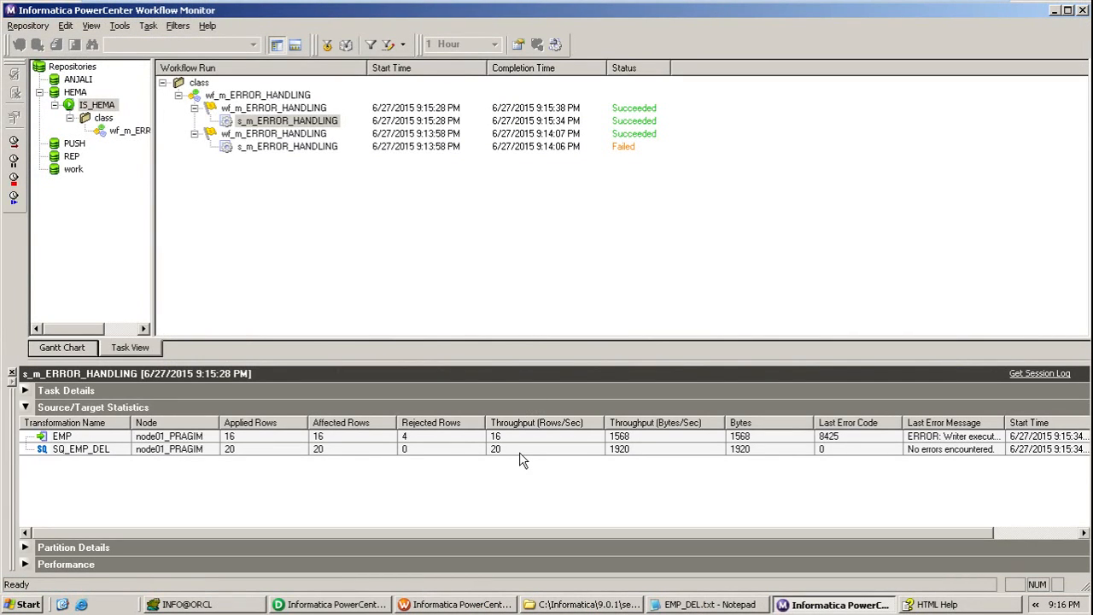
In Workflow Manager, set Stop on errors to 1 in the s_m_ERROR_HANDLING session's config object and save the workflow
left_click(436, 604)
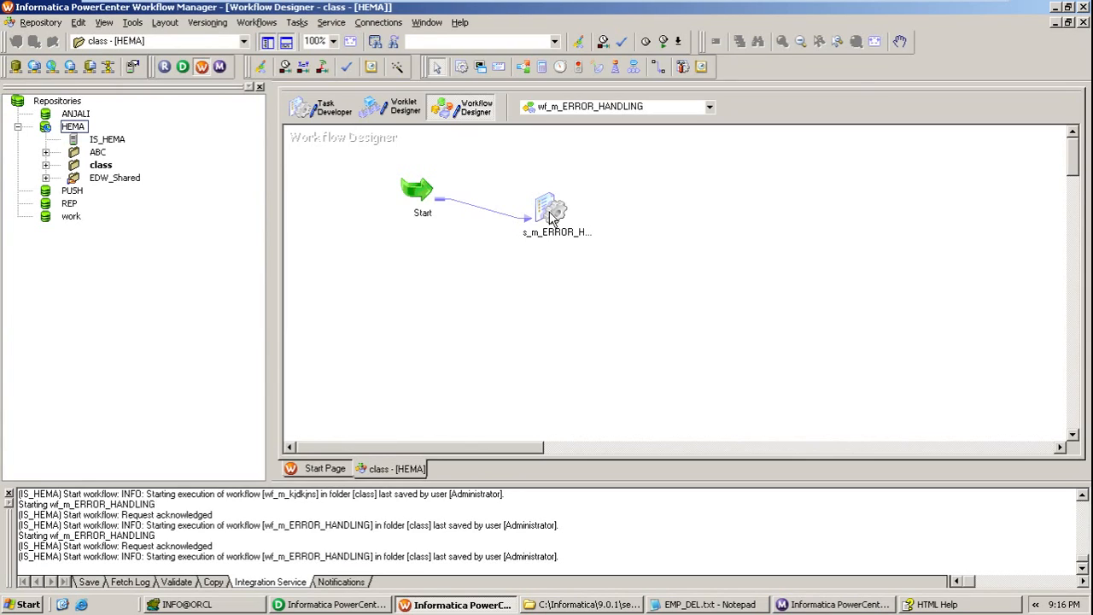
double_click(551, 217)
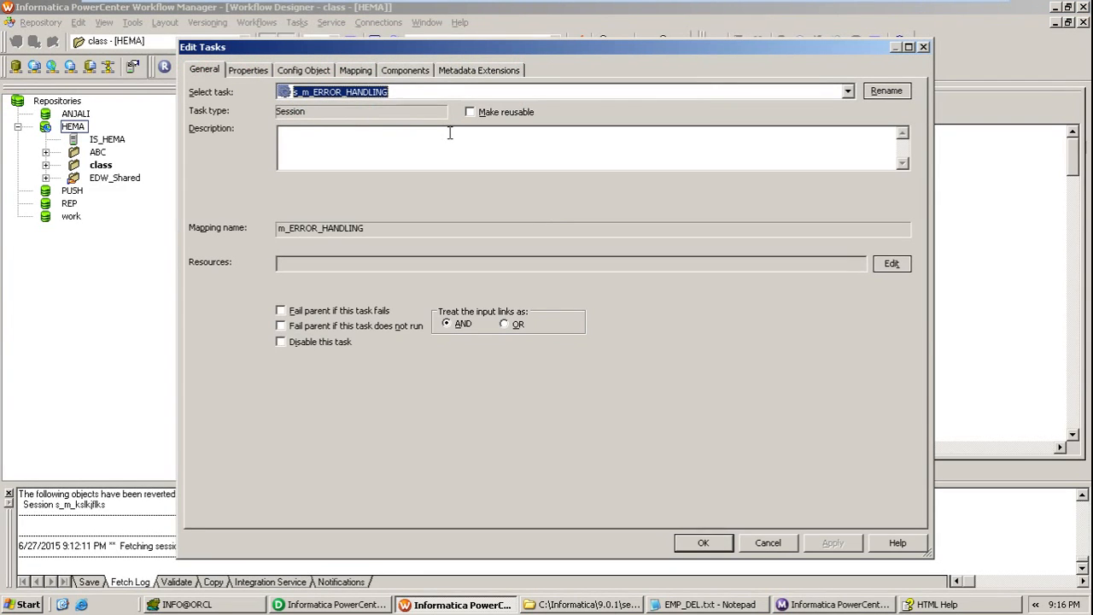
left_click(304, 70)
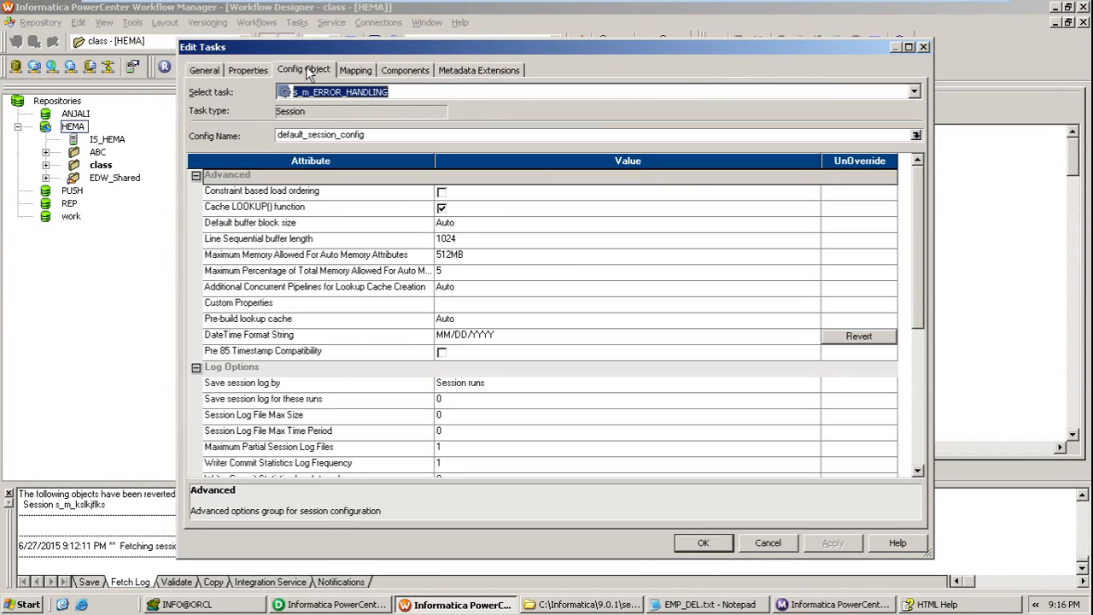
double_click(348, 51)
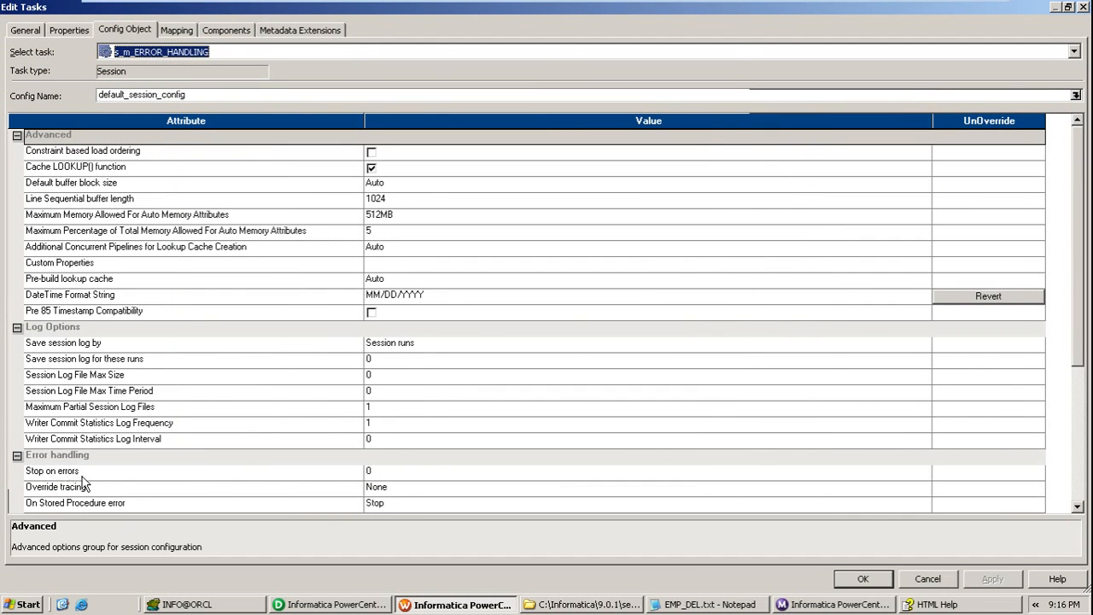
left_click(16, 135)
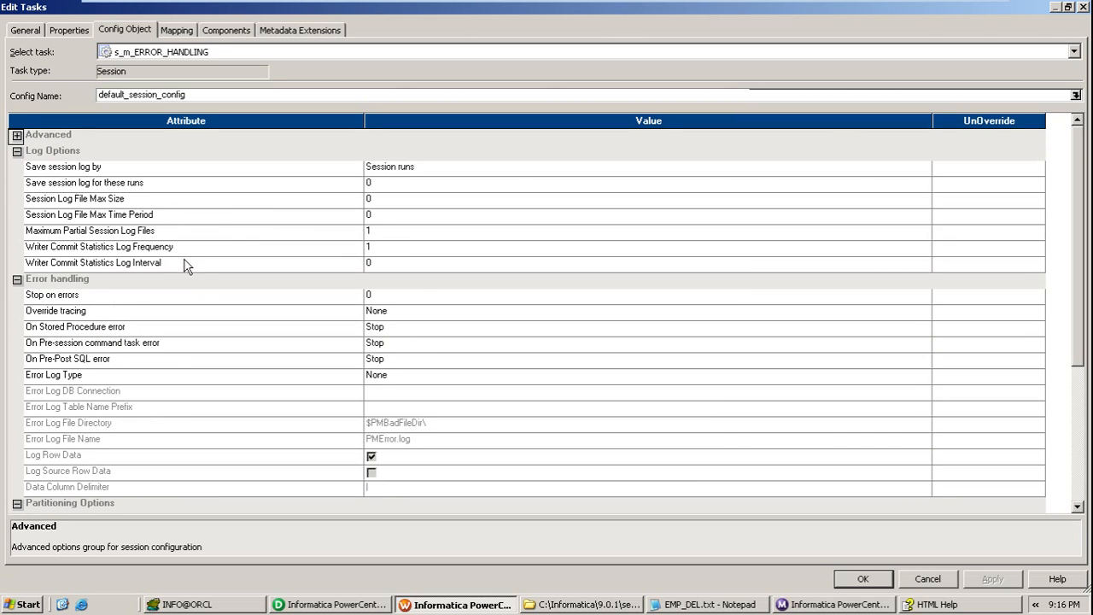
left_click(424, 299)
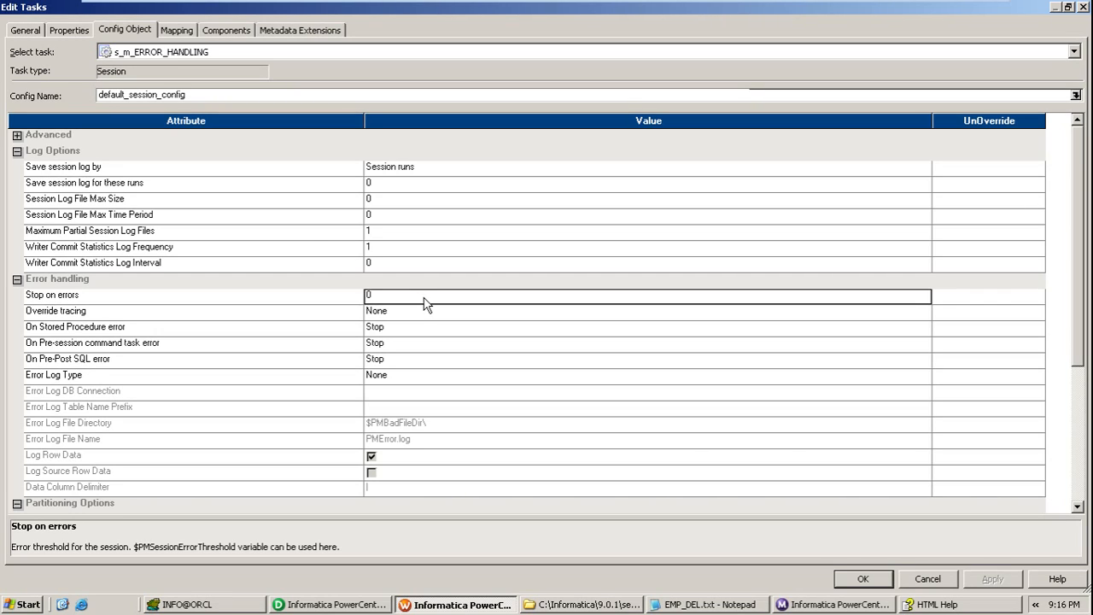
key("BackSpace")
type("1")
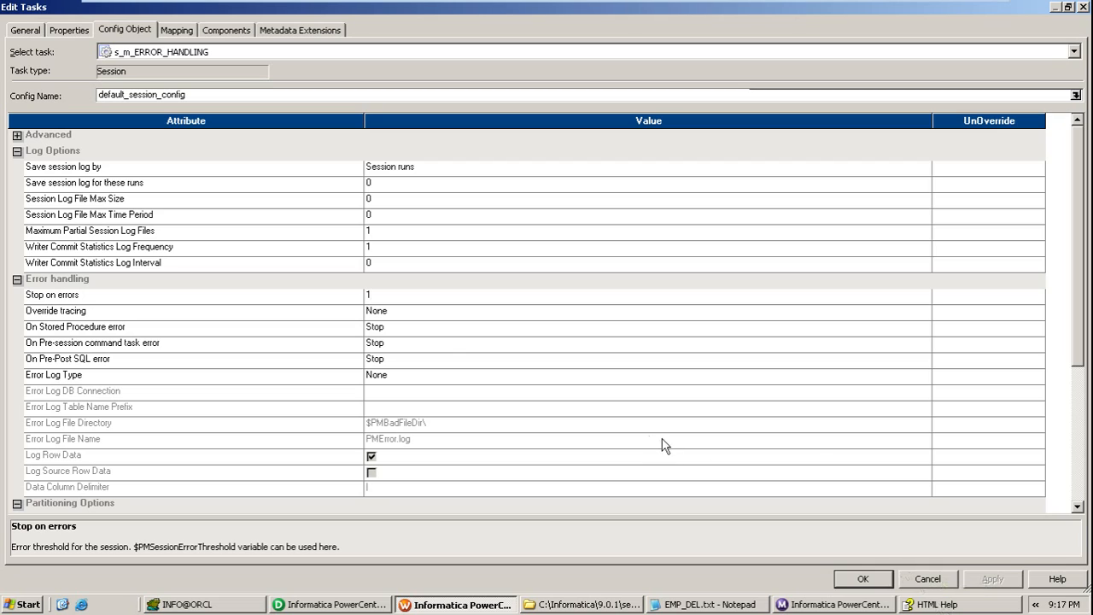
left_click(860, 580)
key("ctrl+s")
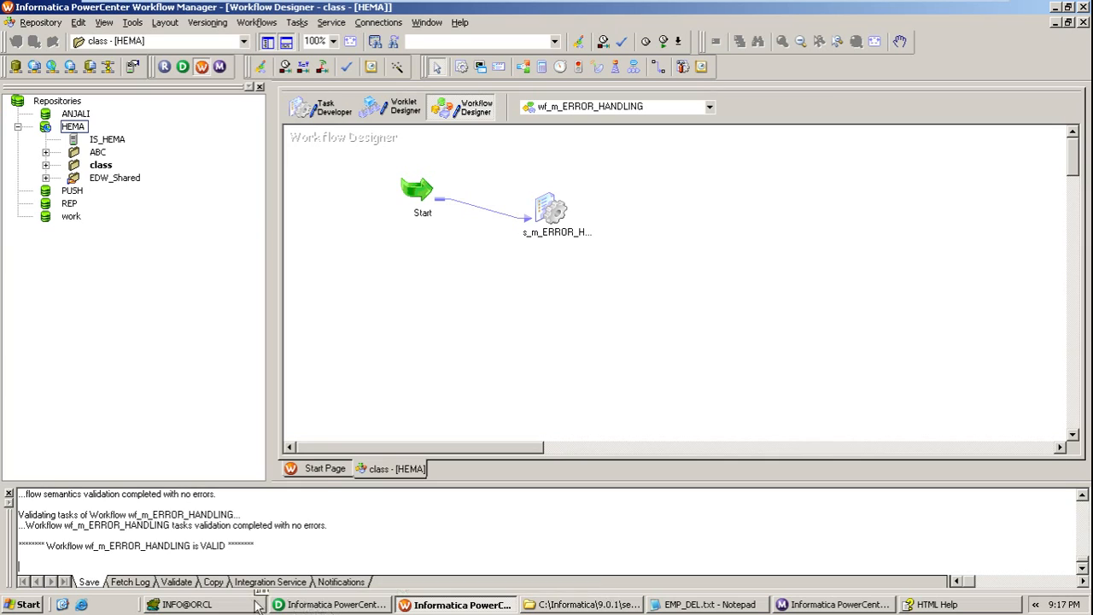
Switch to TOAD, refresh the EMP table's data, and truncate the table with the Drop storage option
left_click(253, 604)
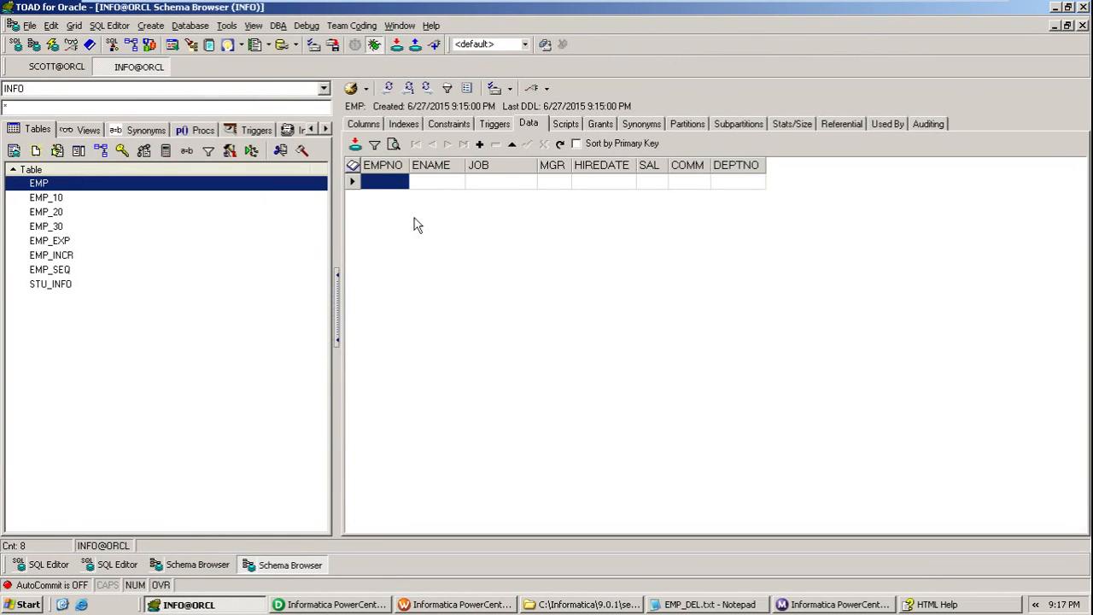
left_click(430, 92)
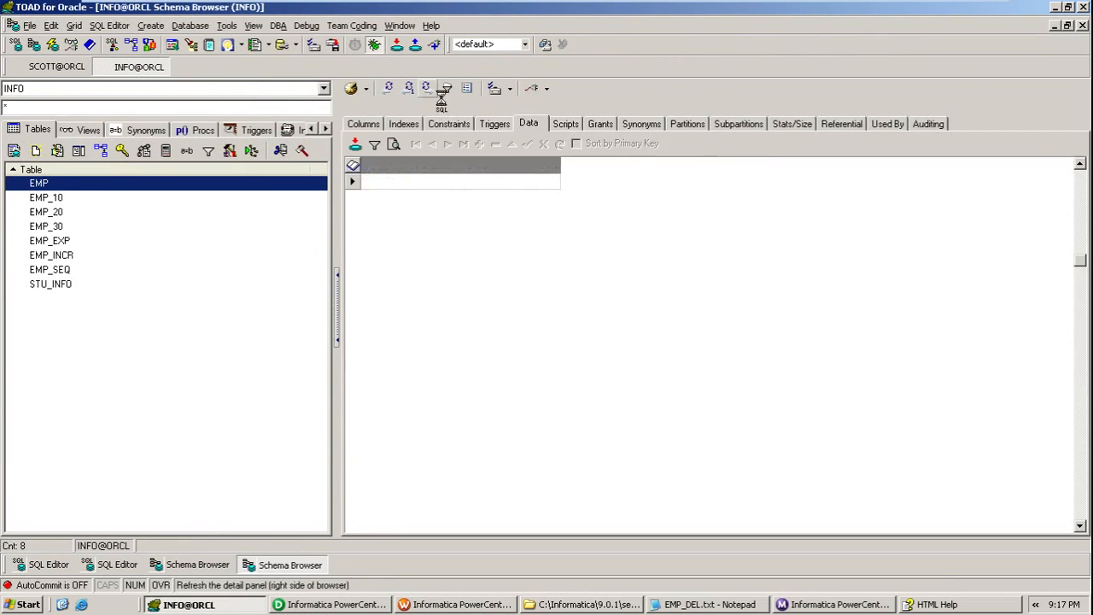
right_click(177, 188)
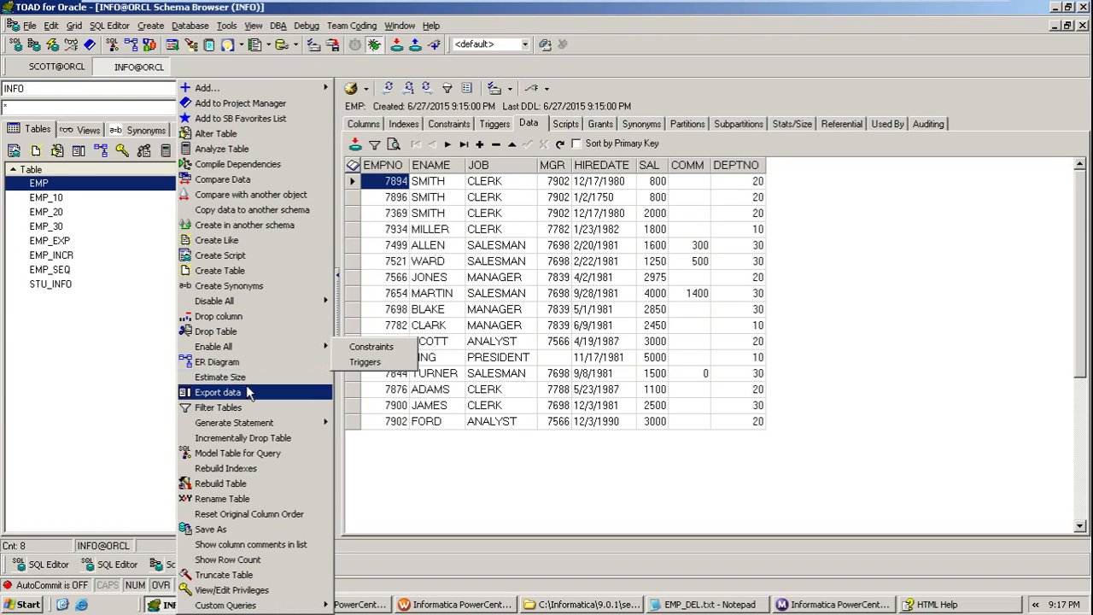
mouse_move(252, 427)
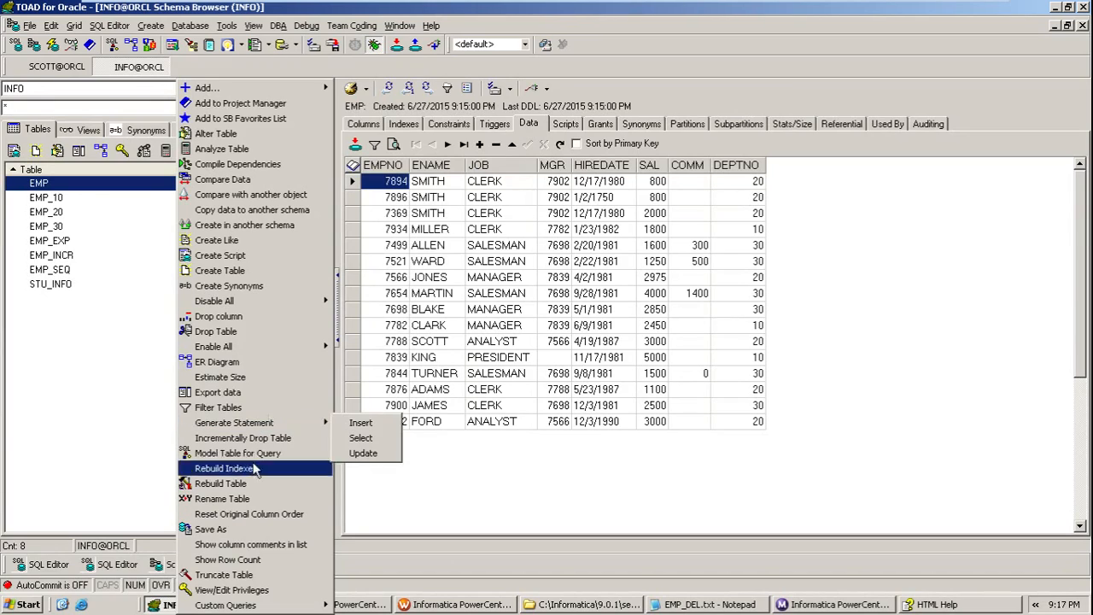
left_click(224, 575)
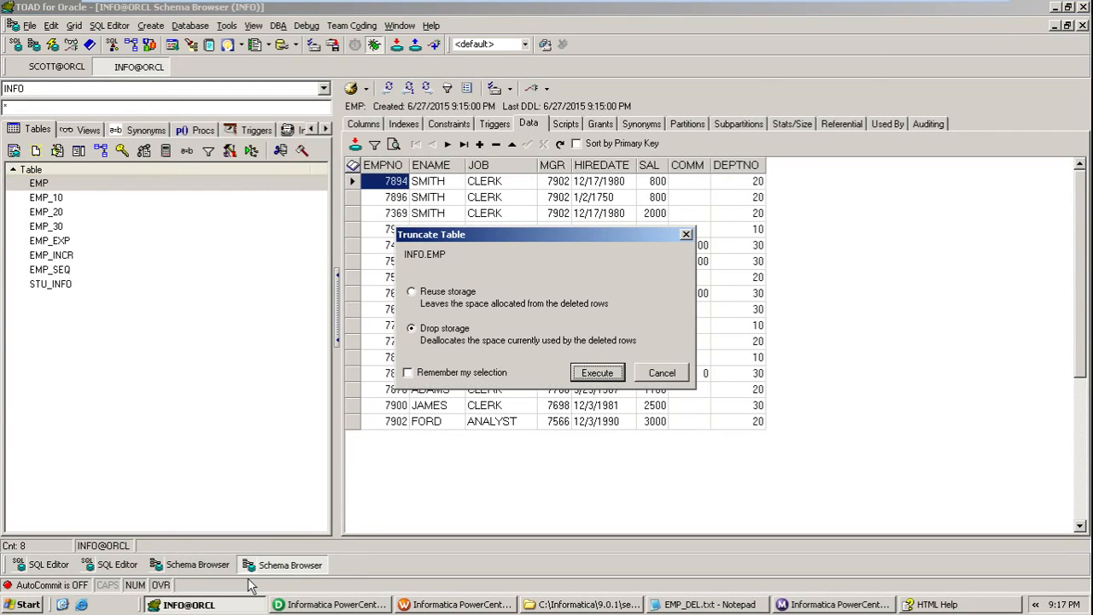
left_click(597, 373)
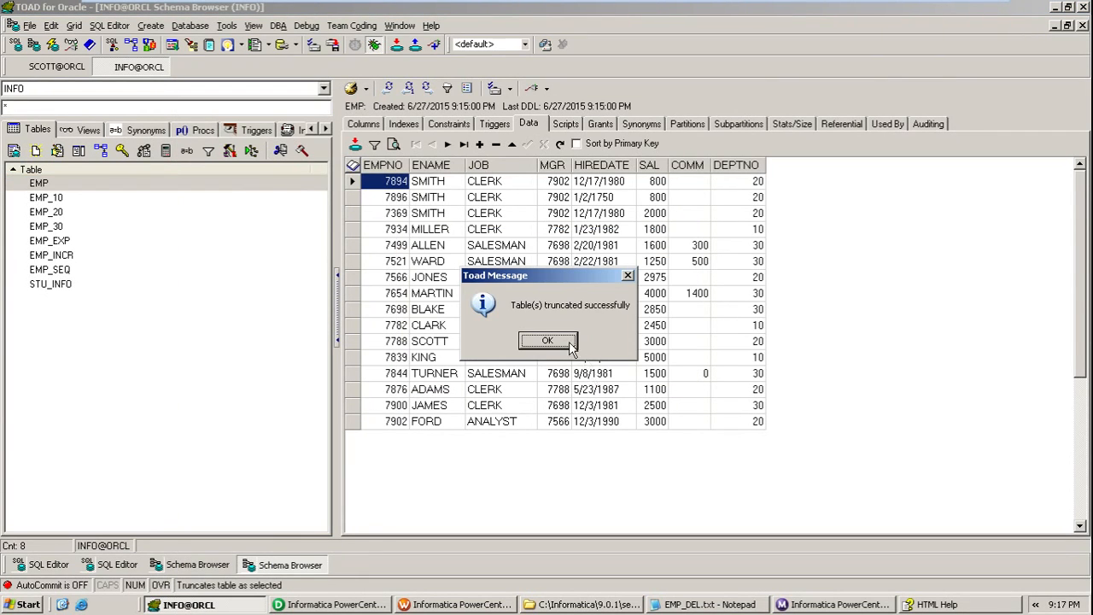
left_click(569, 344)
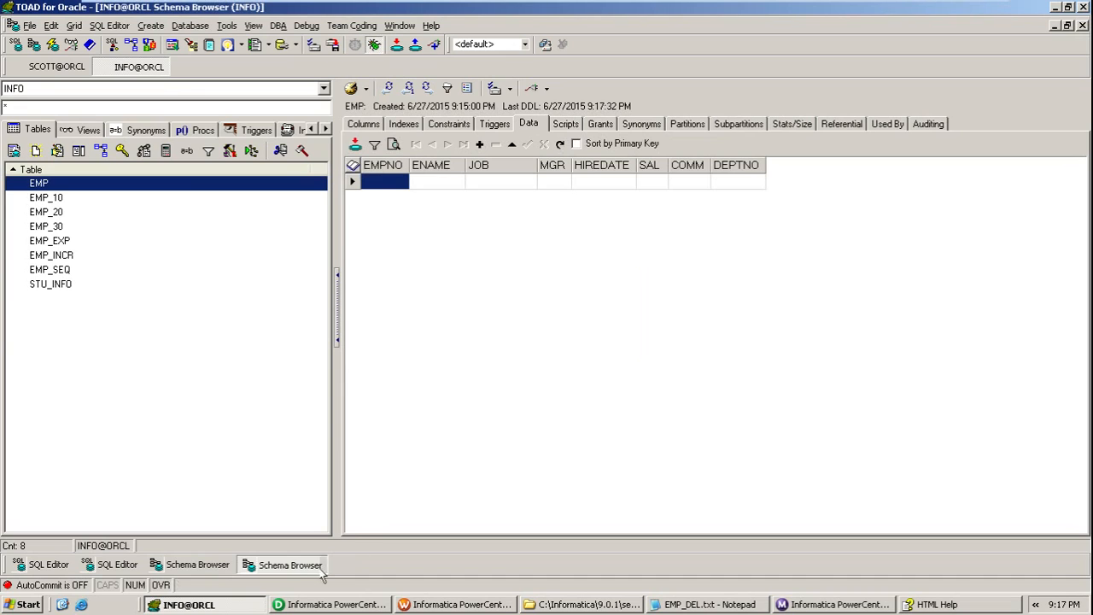
Rerun wf_m_ERROR_HANDLING from Workflow Manager and check the new session run's status and statistics in Workflow Monitor
left_click(421, 603)
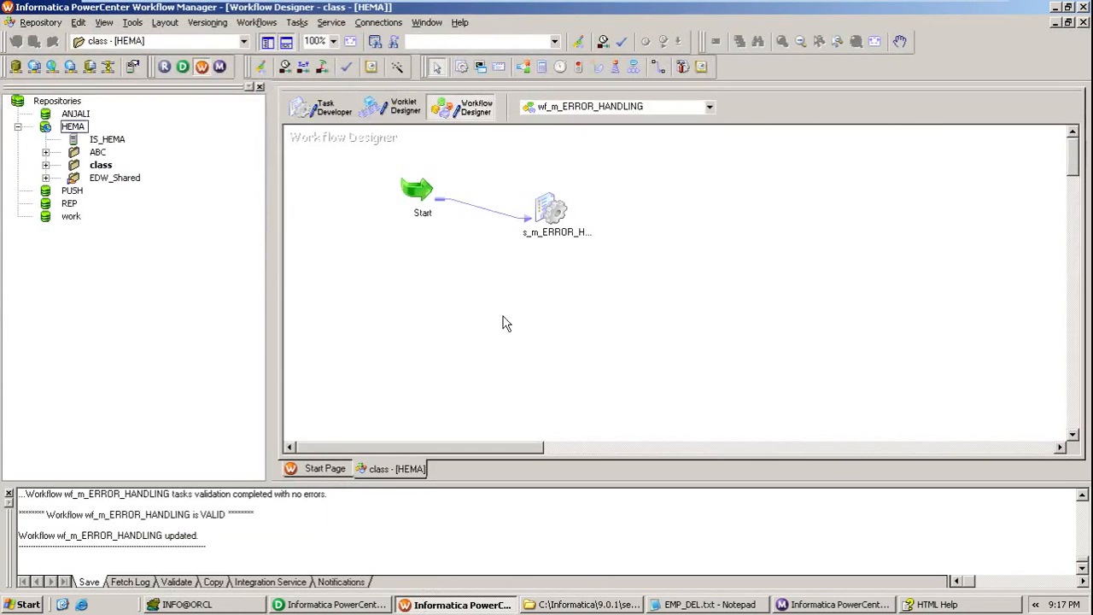
right_click(505, 322)
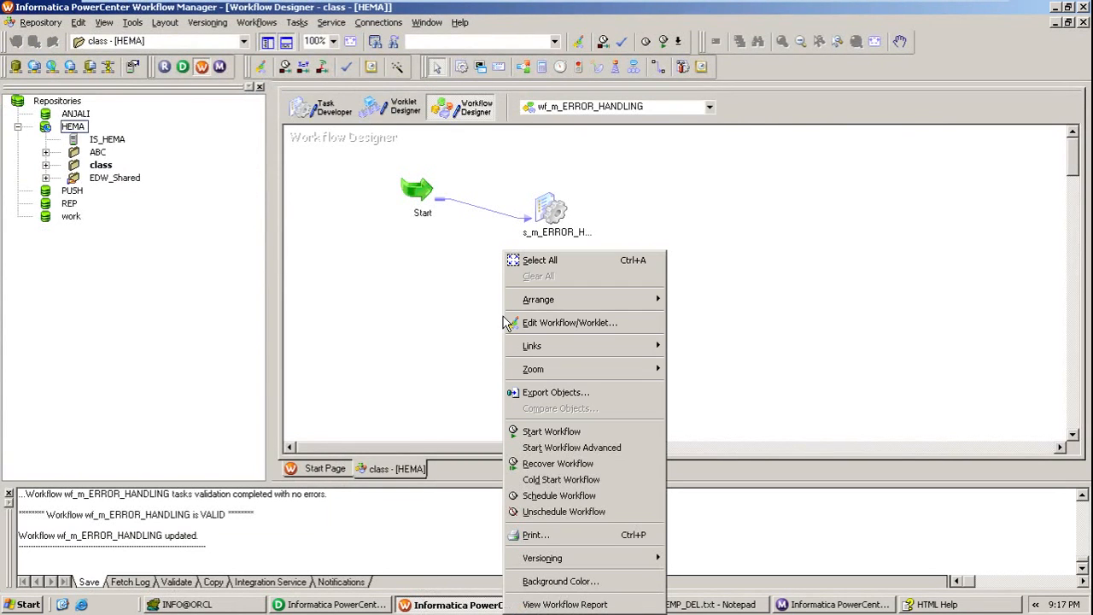
left_click(551, 433)
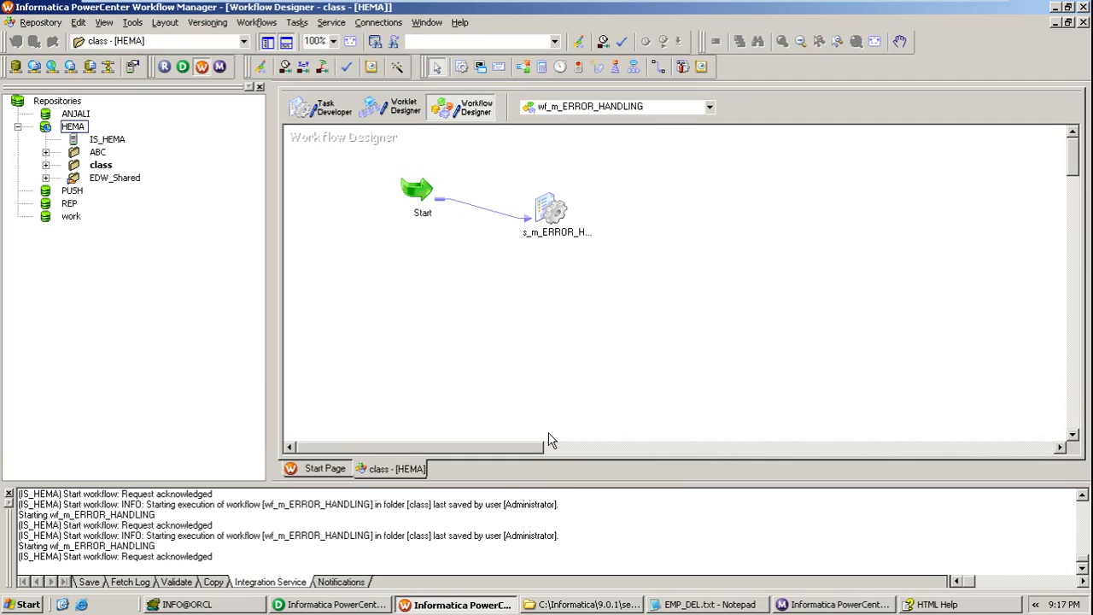
left_click(796, 605)
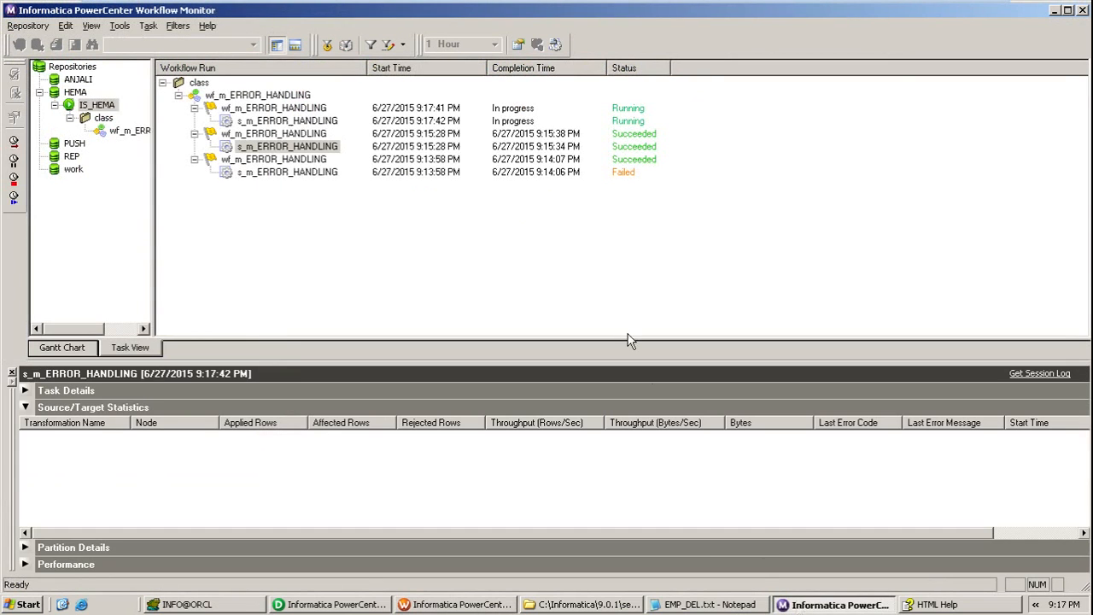
left_click(323, 120)
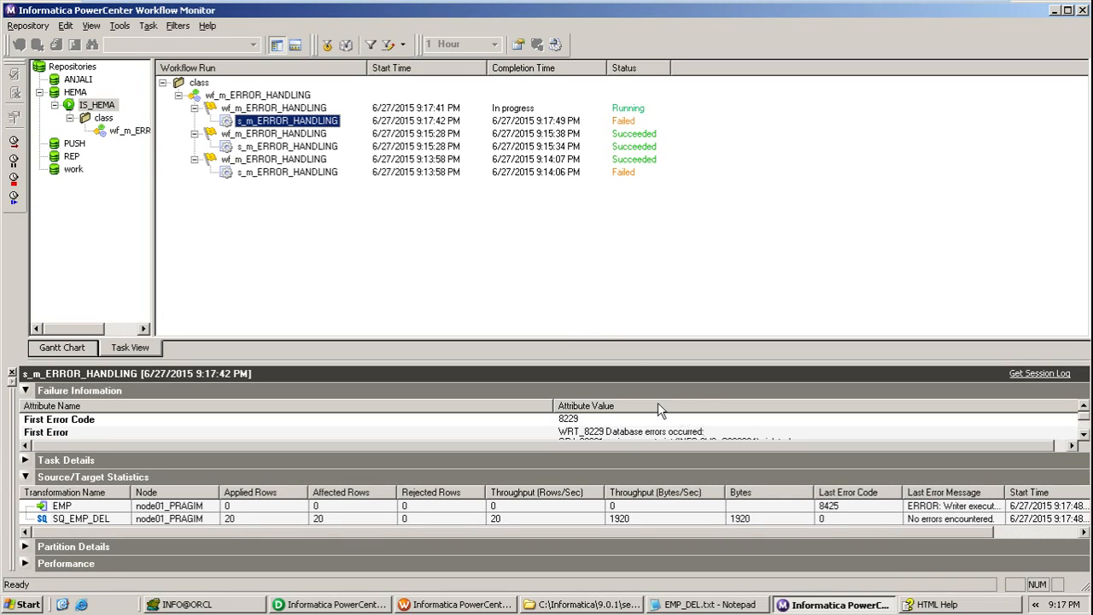
Open the newest failed run's session log in a maximized window, examine its error entries and rejected row data, and close the log
right_click(290, 121)
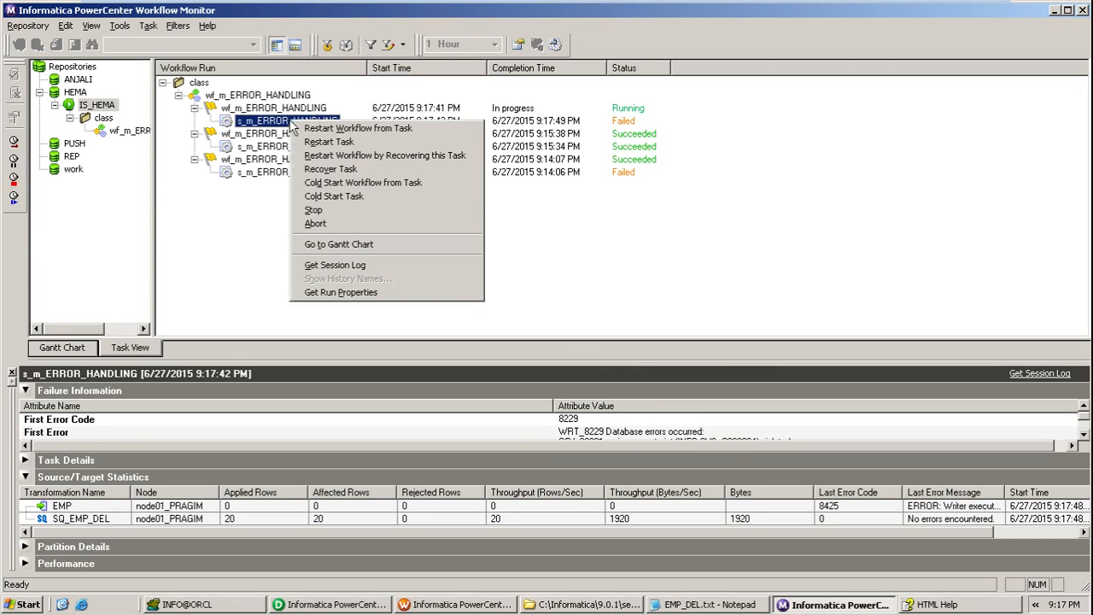
left_click(348, 265)
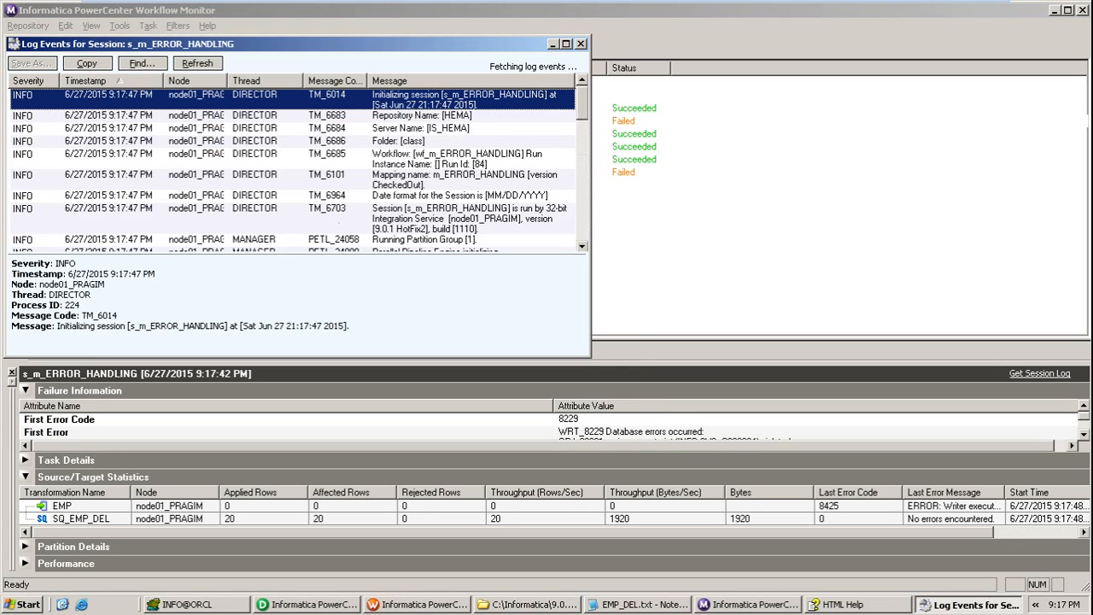
double_click(357, 44)
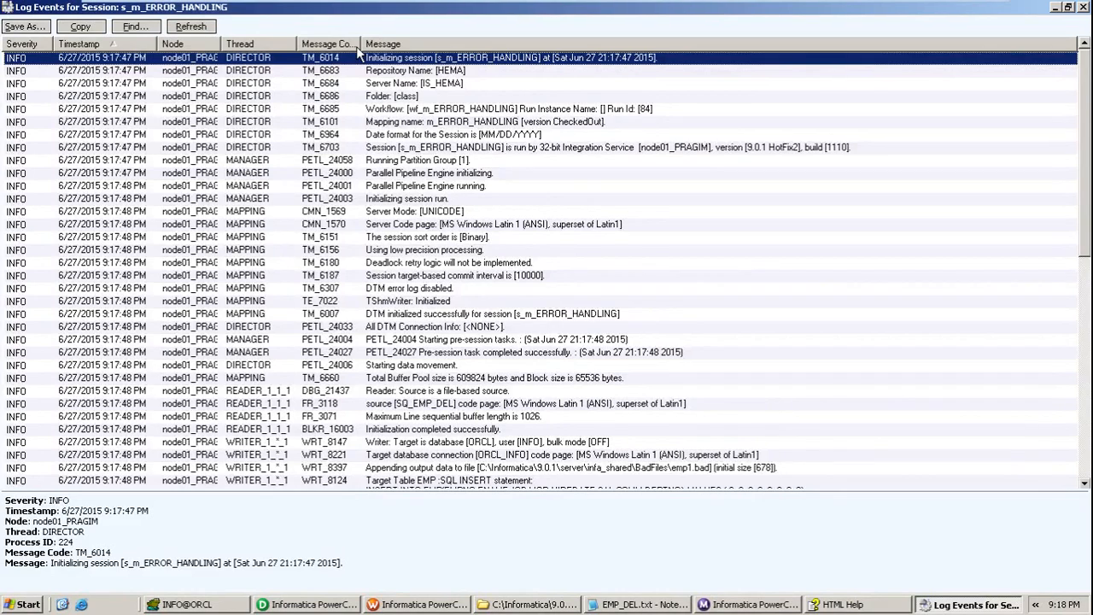
key("e")
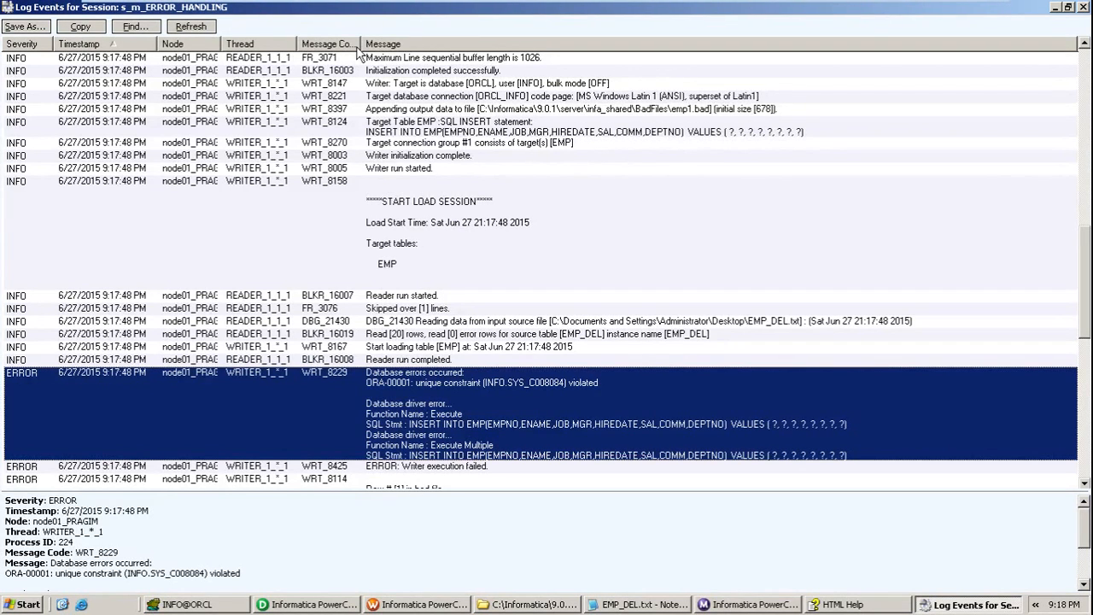
key("Down")
key("Down")
key("Down")
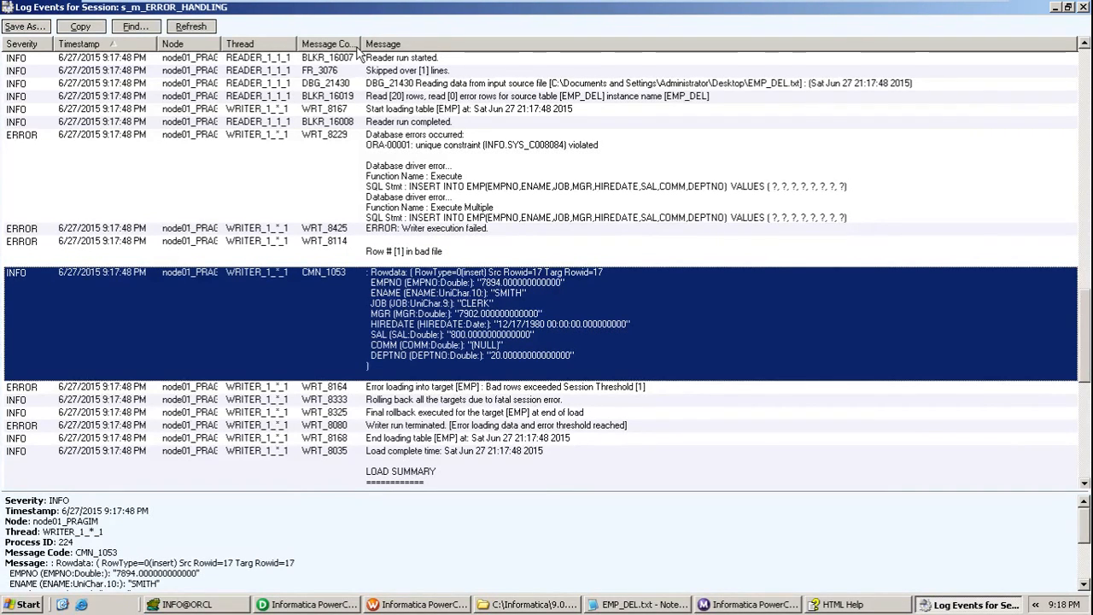
key("Up")
key("Up")
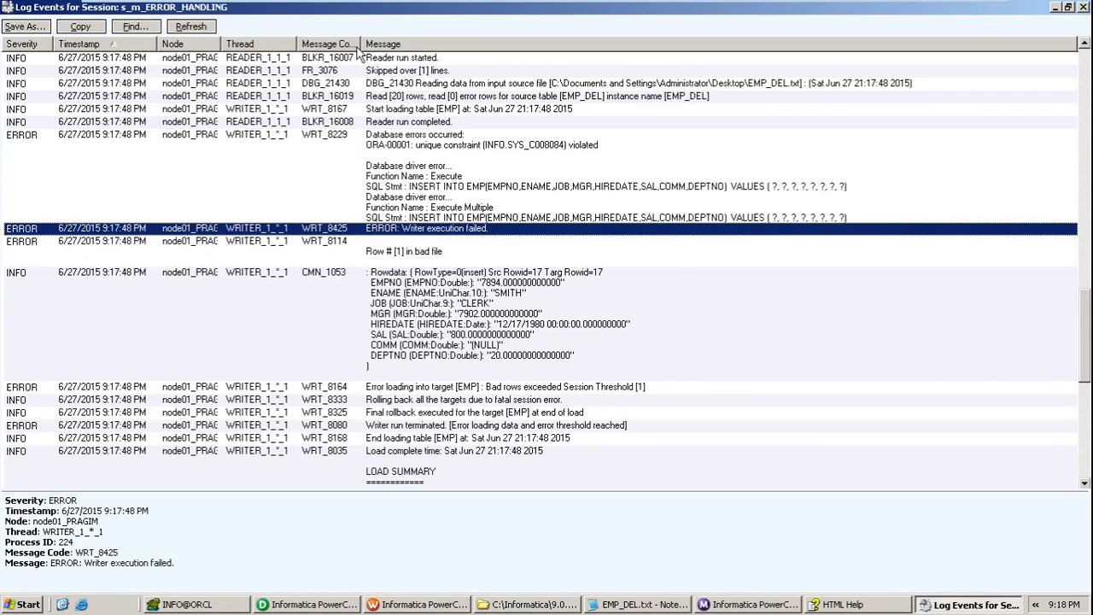
left_click(1081, 7)
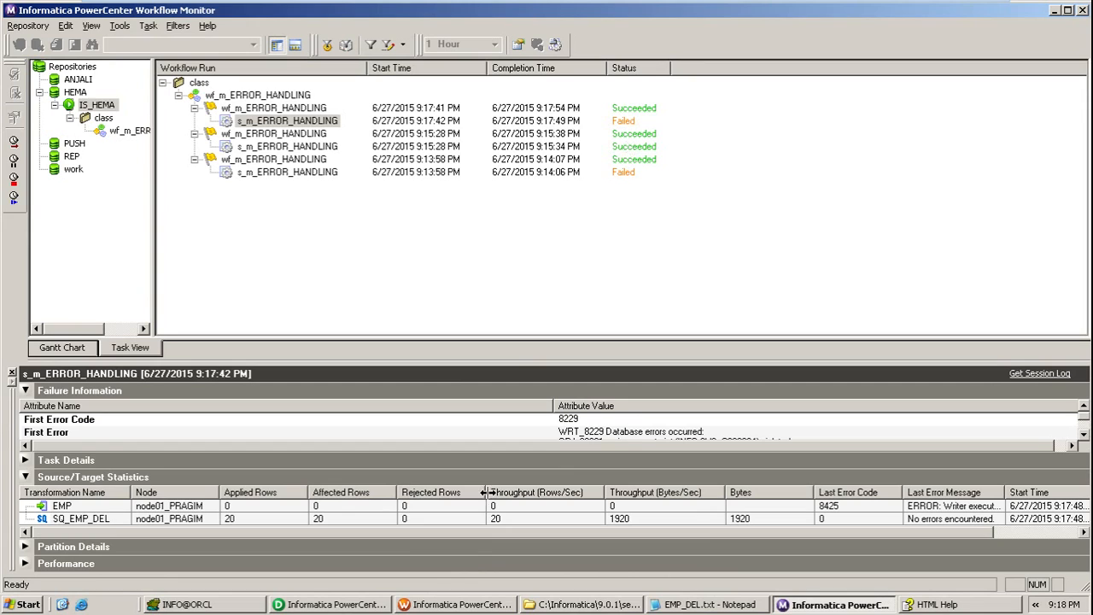
Switch to Workflow Manager, set Stop on errors to 5 in the s_m_ERROR_HANDLING session's config object, and save the workflow
left_click(461, 604)
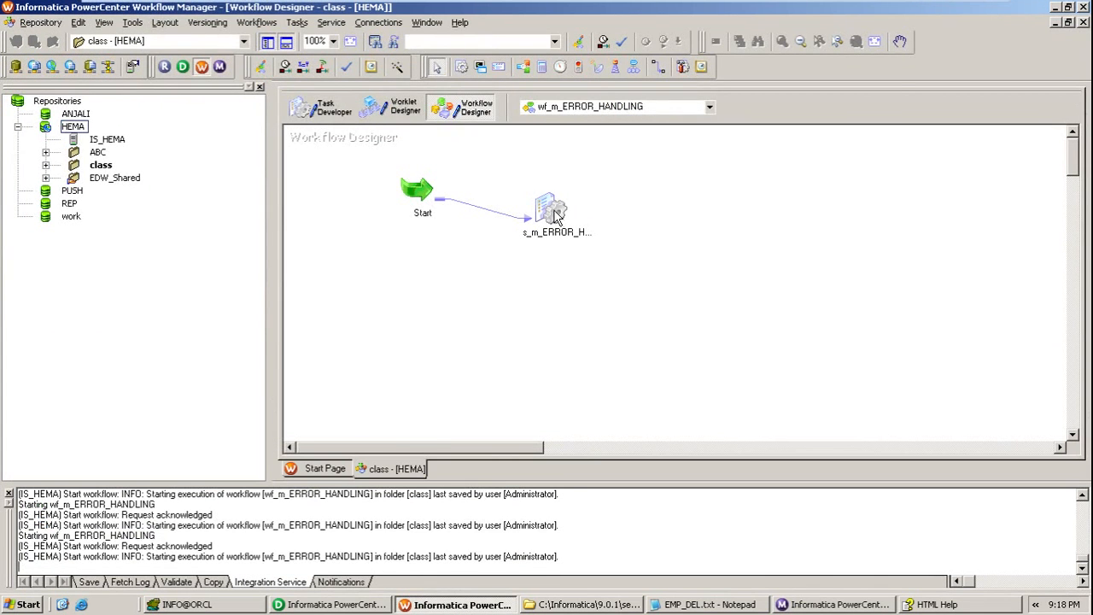
double_click(553, 212)
left_click(354, 72)
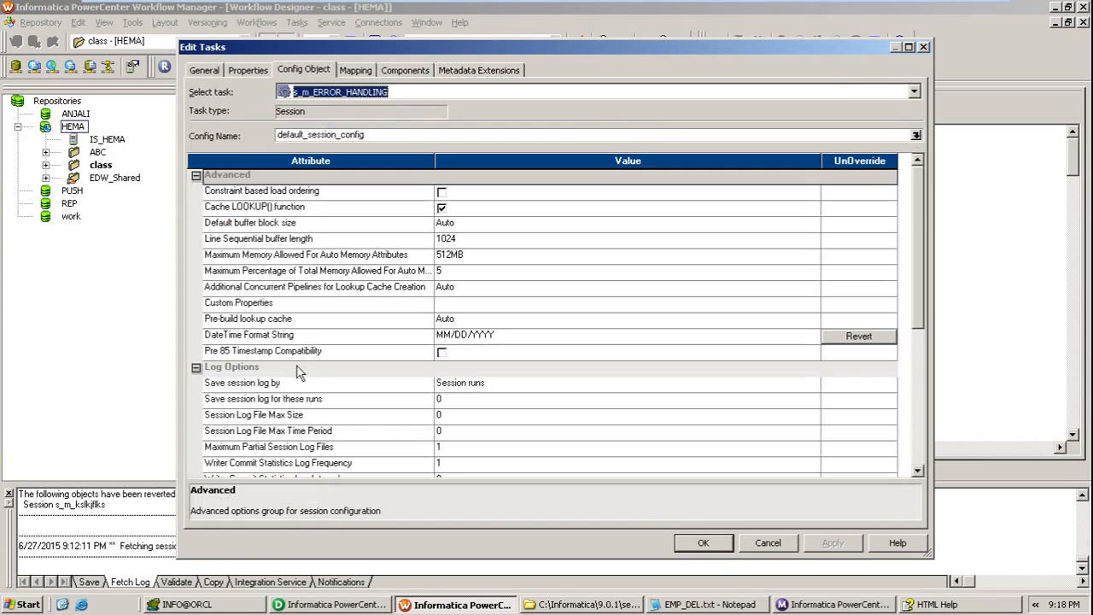
double_click(340, 48)
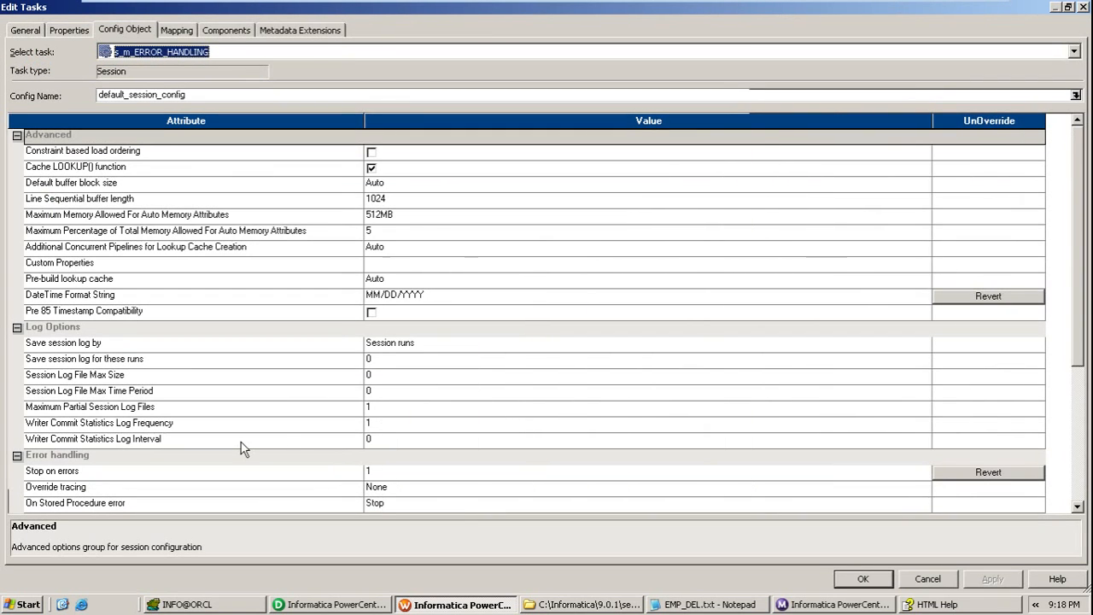
left_click(17, 135)
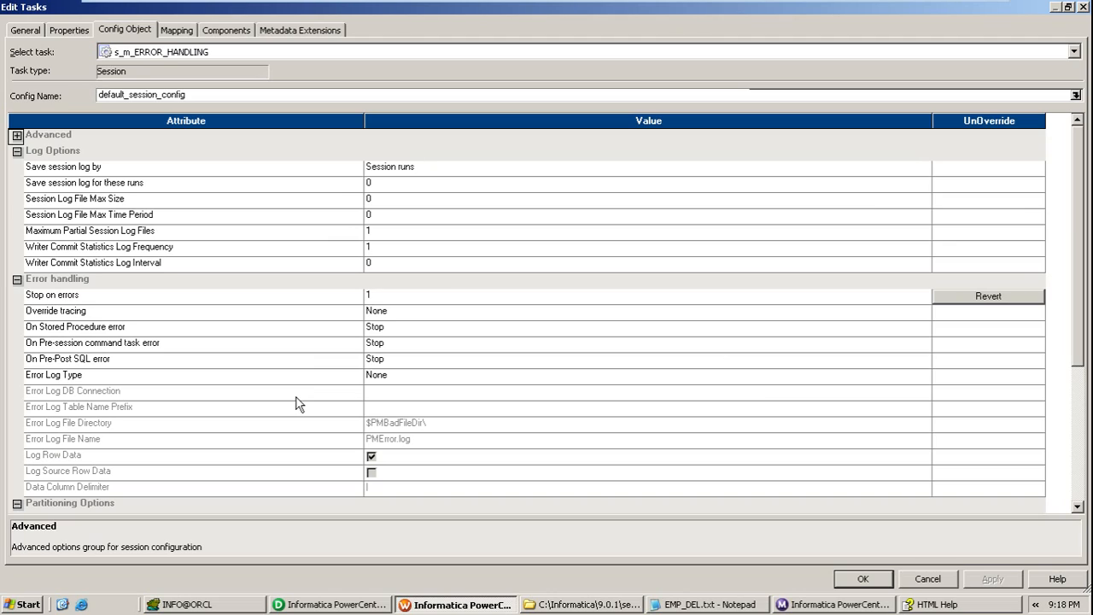
left_click(392, 298)
type("5")
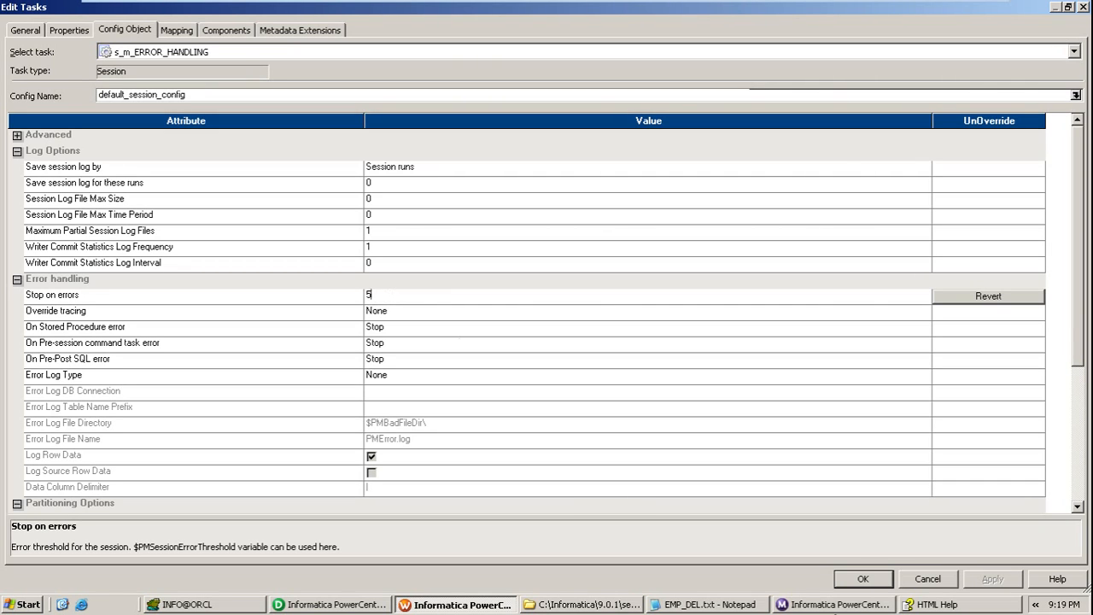
left_click(840, 580)
left_click(737, 401)
key("ctrl+s")
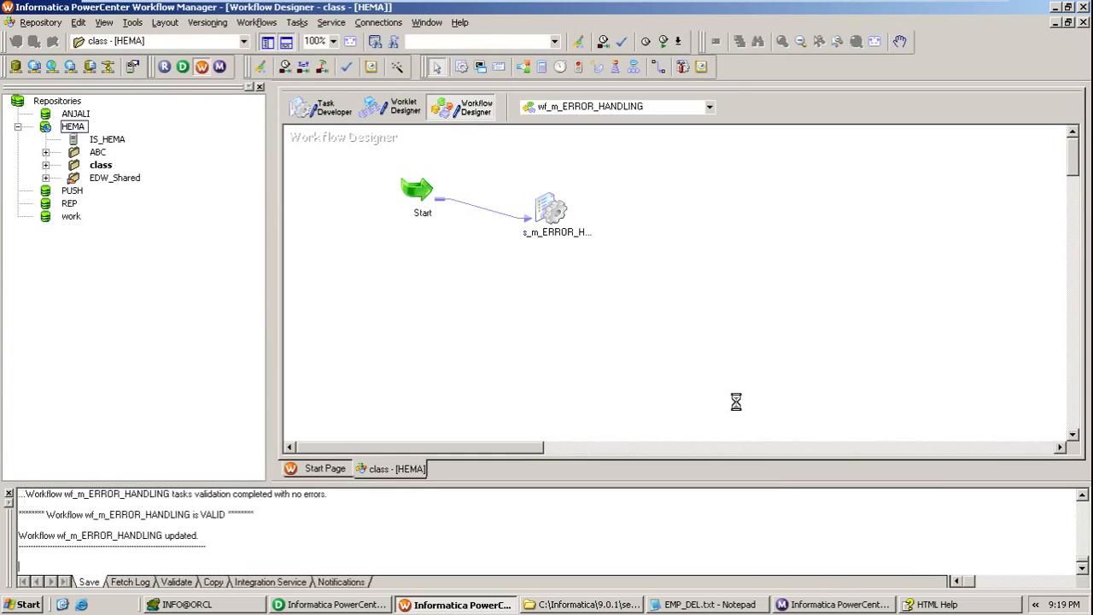
Start wf_m_ERROR_HANDLING again and check the new session run's status and source/target statistics in Workflow Monitor
right_click(502, 335)
left_click(529, 432)
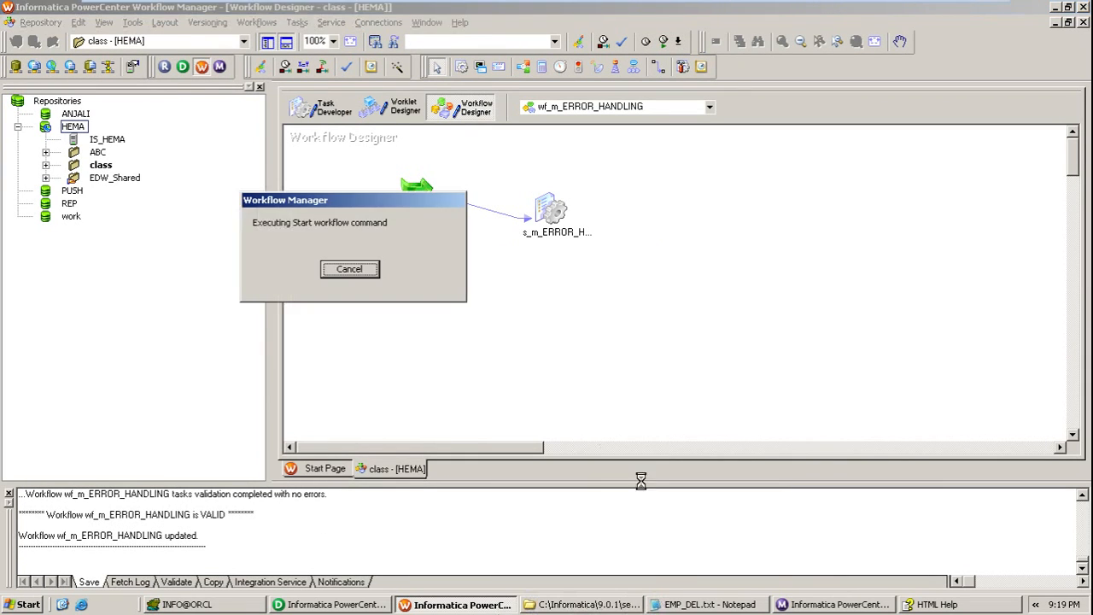
left_click(811, 605)
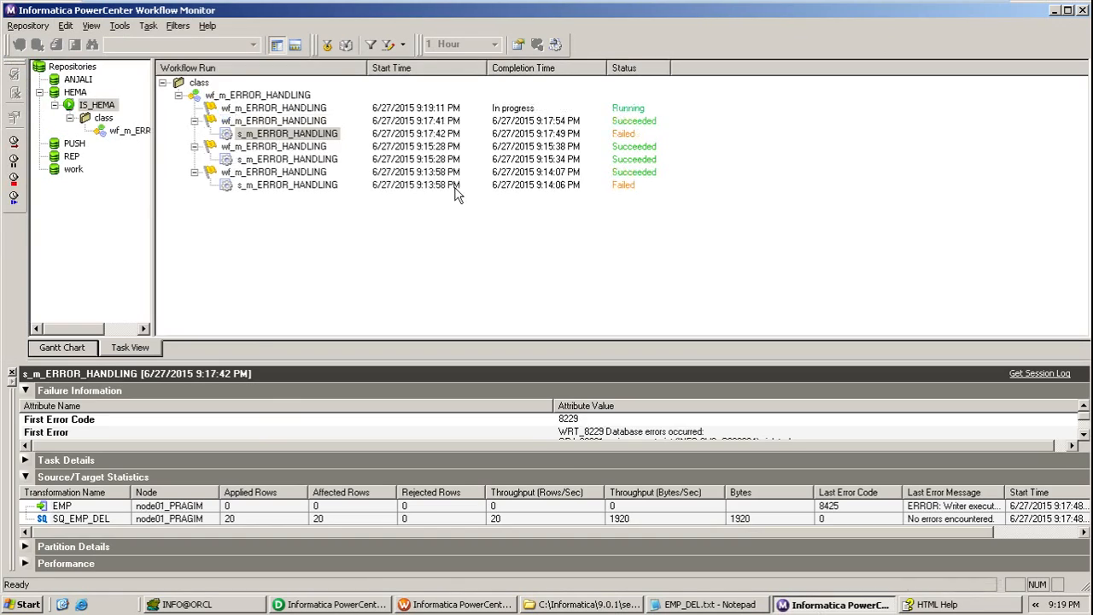
left_click(324, 122)
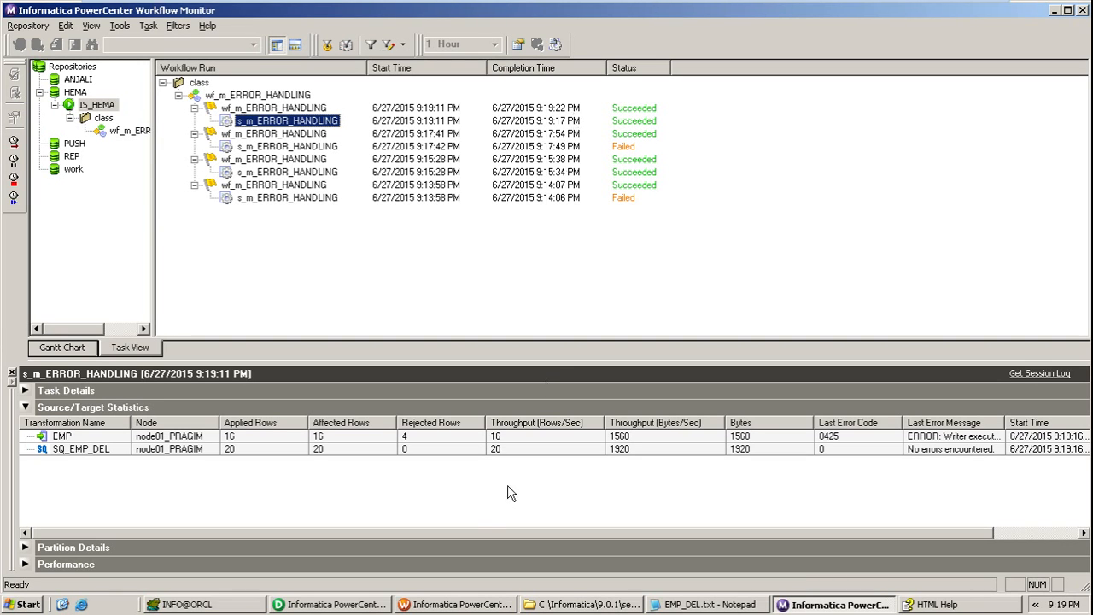
Back in Workflow Manager, revert the Stop on errors override to 0 in the s_m_ERROR_HANDLING session's config object
left_click(424, 604)
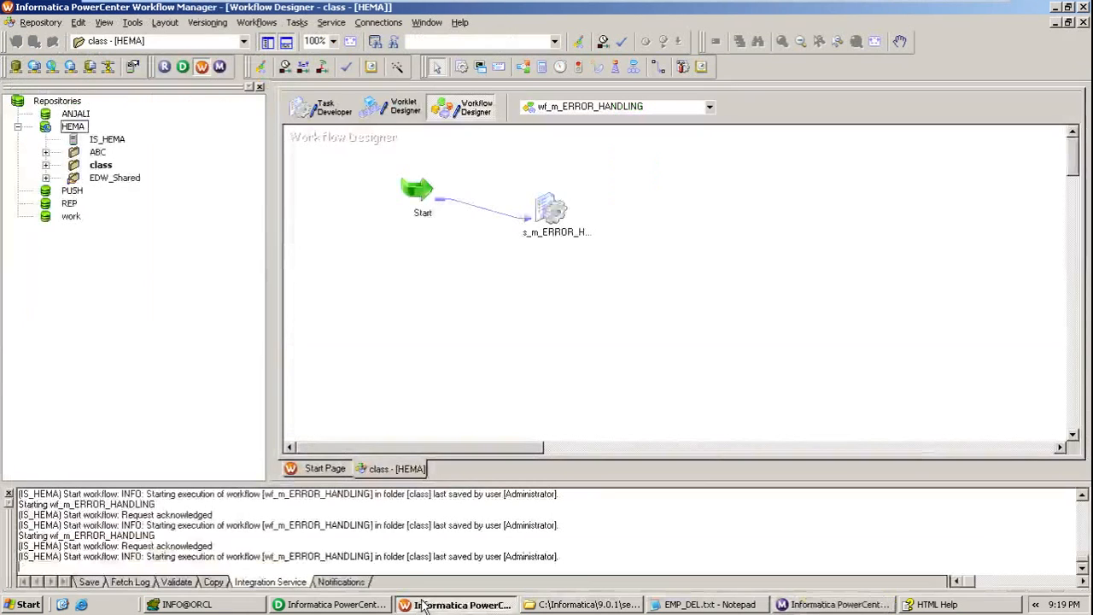
double_click(553, 208)
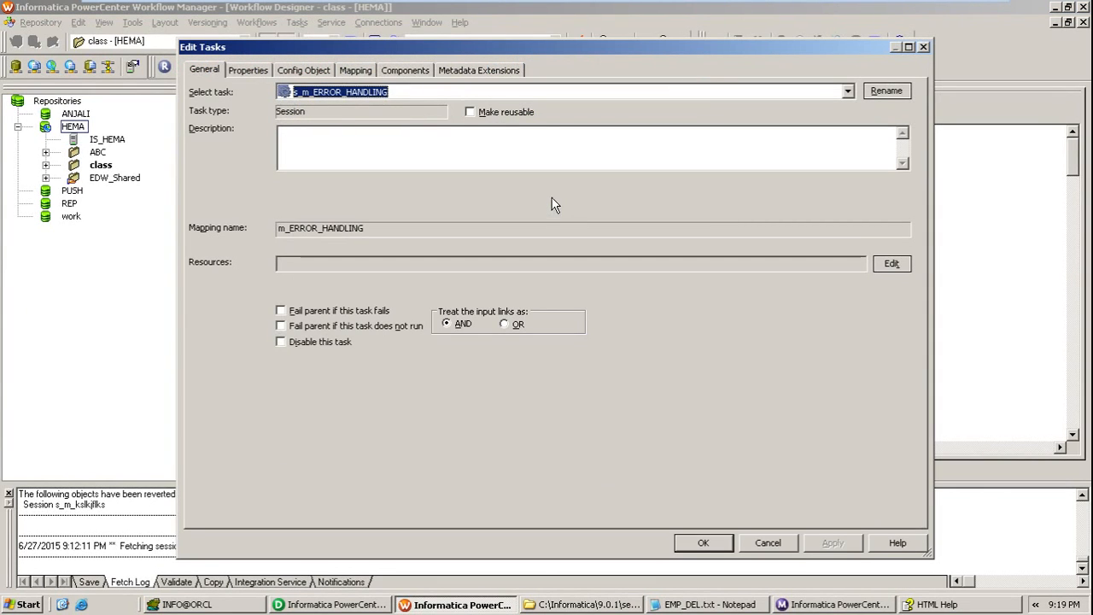
left_click(329, 74)
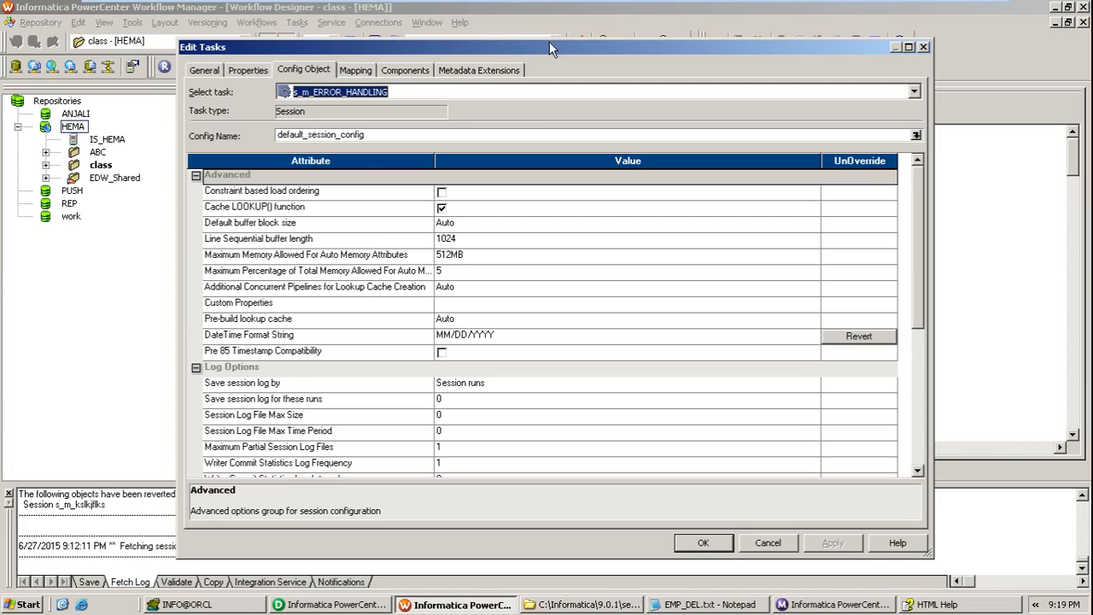
double_click(550, 41)
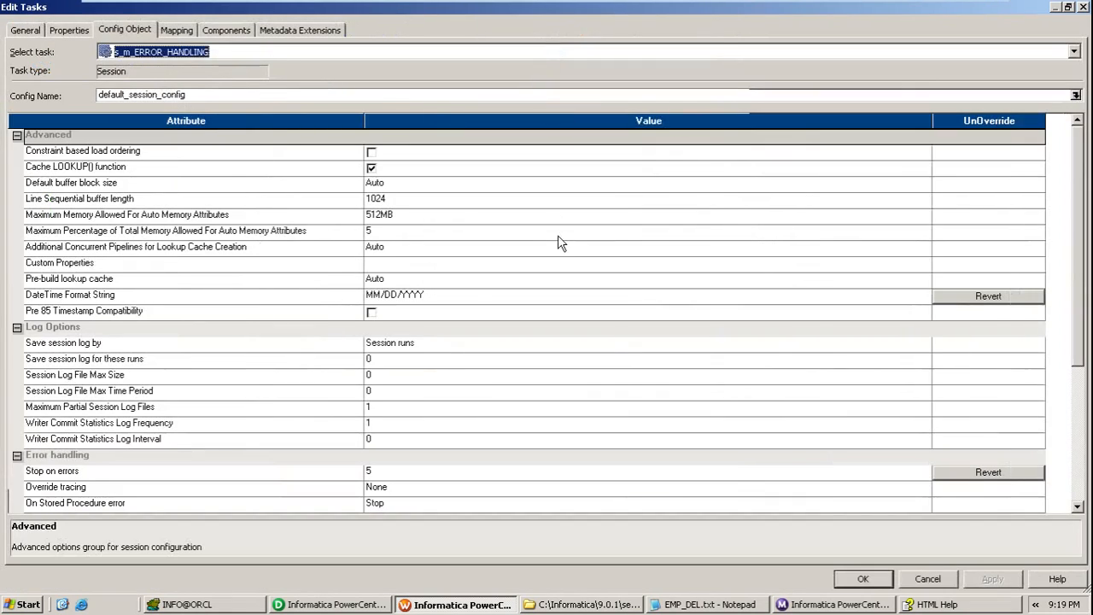
left_click(16, 135)
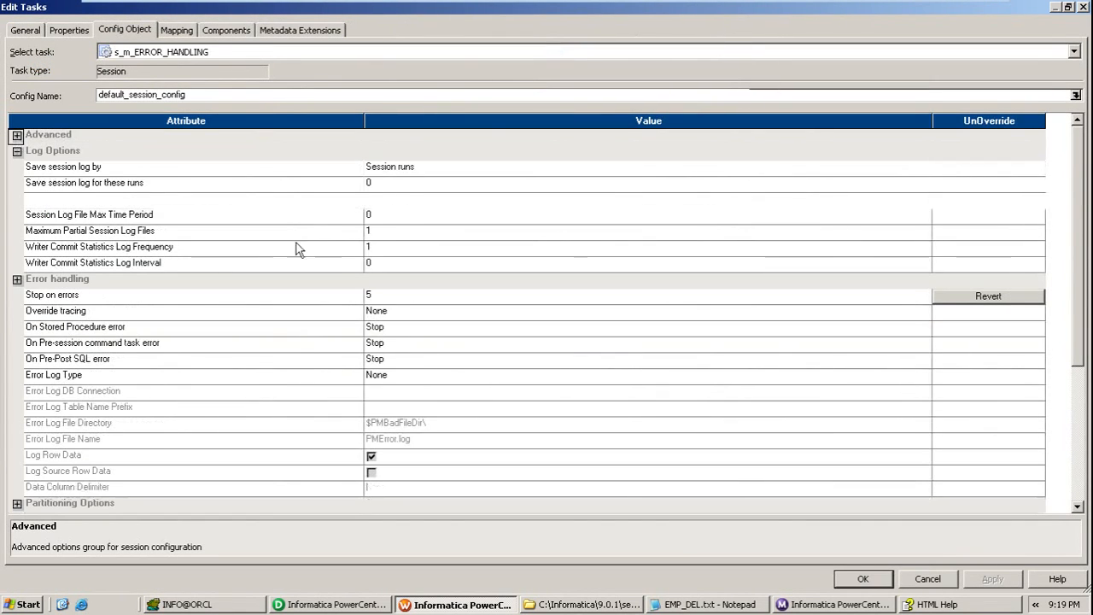
left_click(984, 299)
left_click(528, 331)
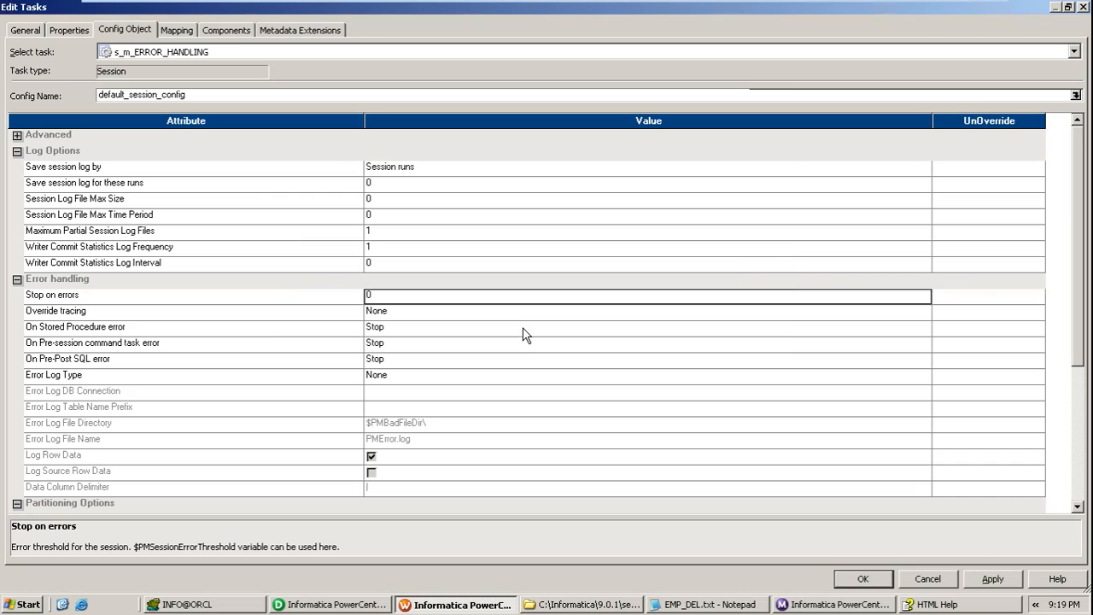
Display the EMP target's writer properties in the session mapping and inspect the reject file directory and filename
left_click(181, 31)
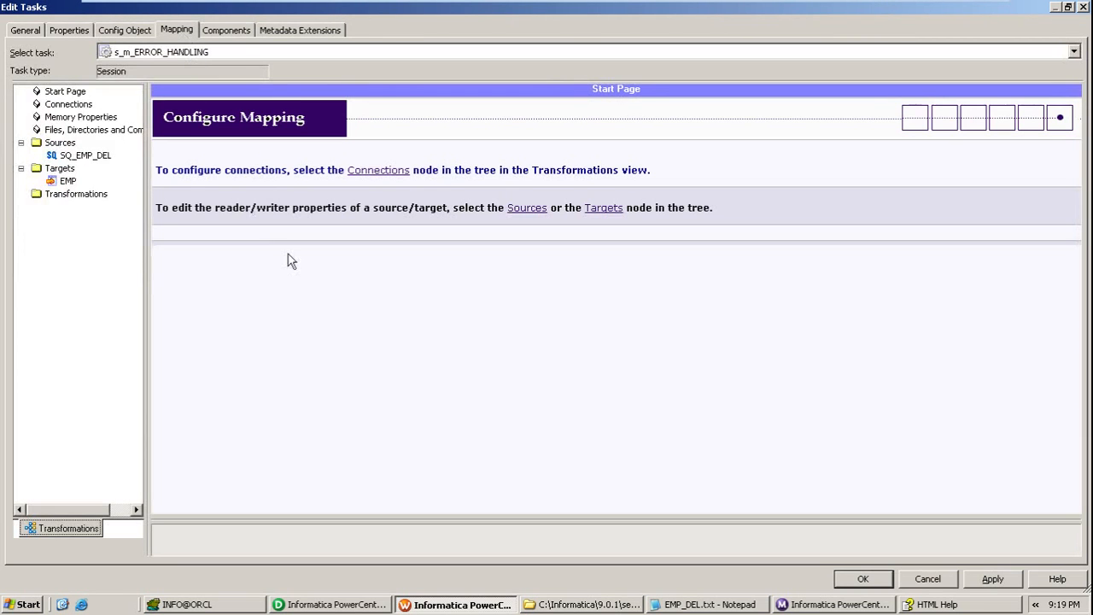
left_click(74, 181)
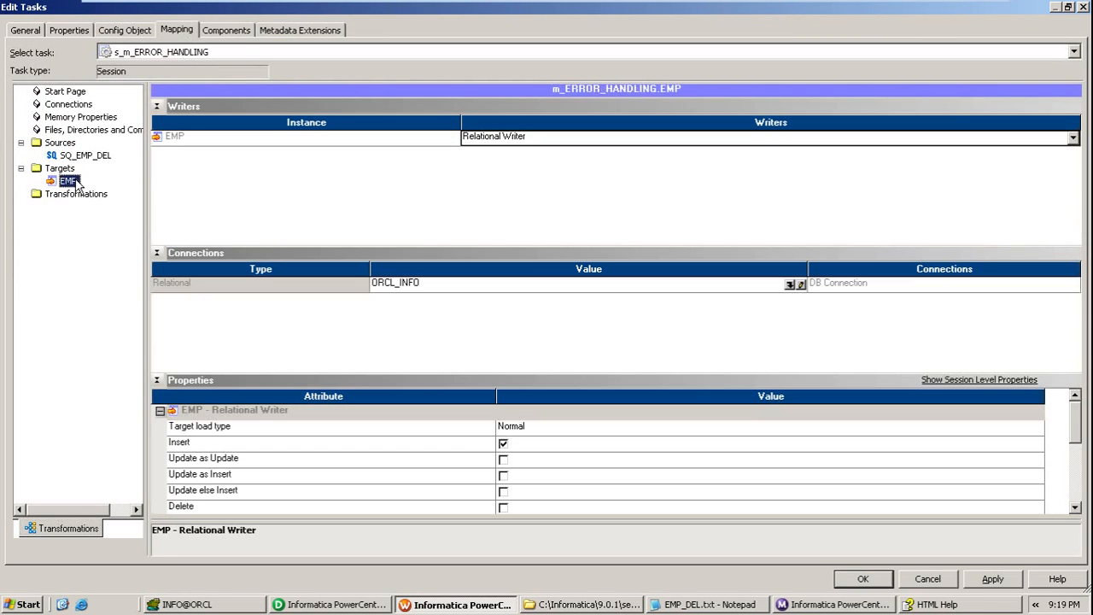
left_click(157, 106)
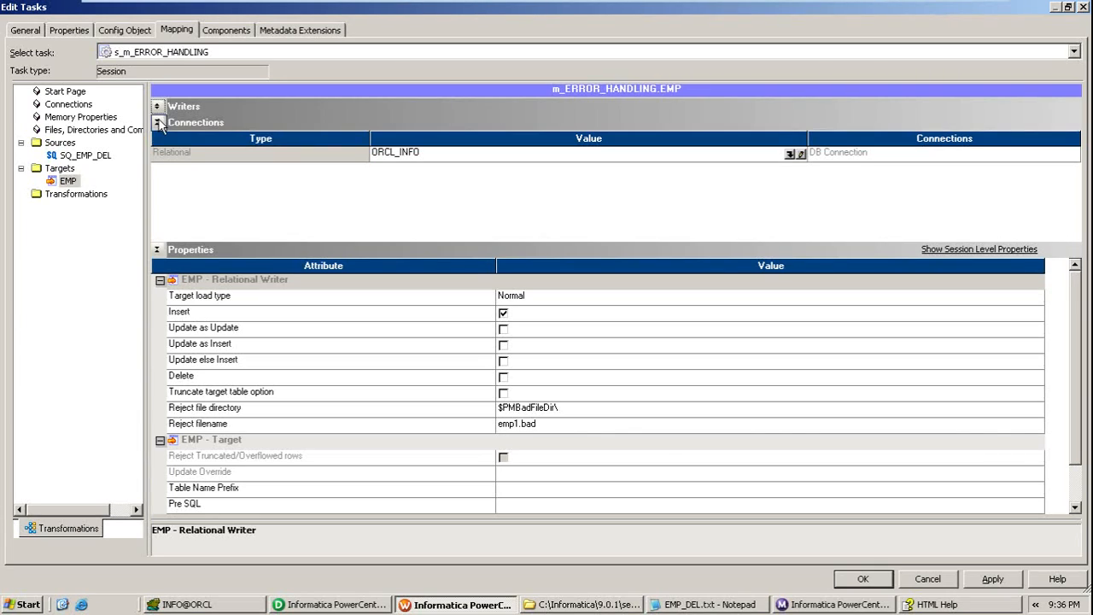
left_click(586, 424)
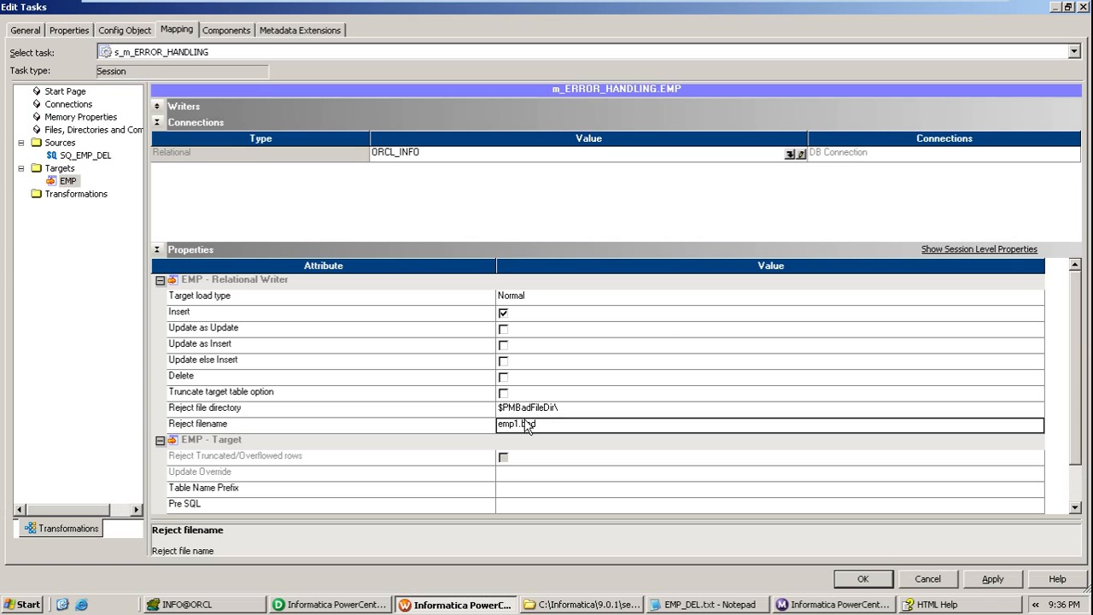
Switch to the Windows Explorer window, move it beside the reject file settings, and open the infa_shared\BadFiles folder
left_click(551, 605)
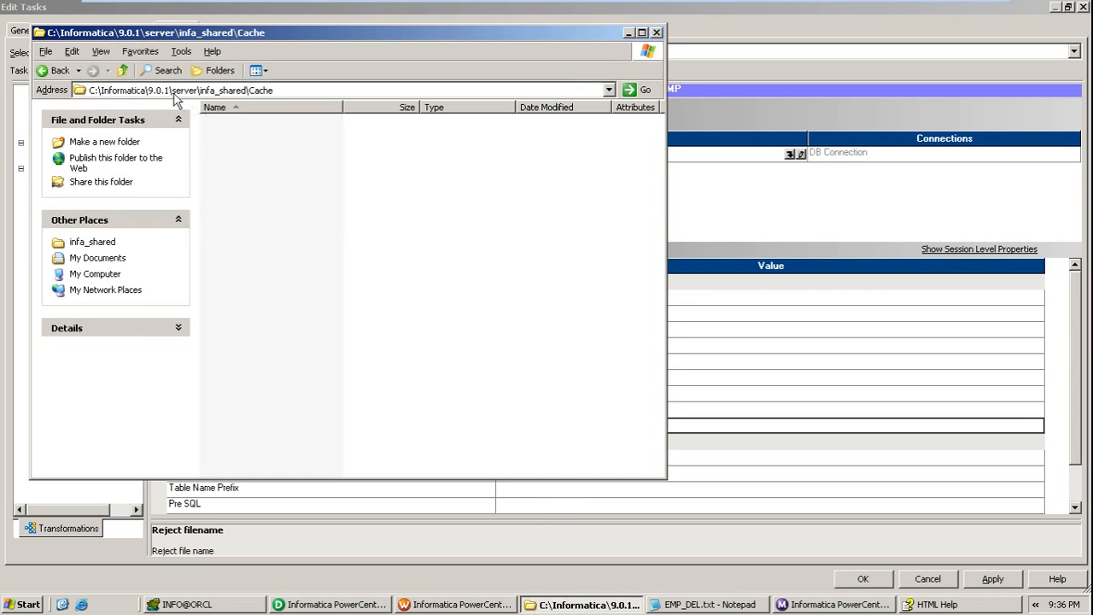
left_click(123, 71)
left_click_drag(200, 37, 789, 125)
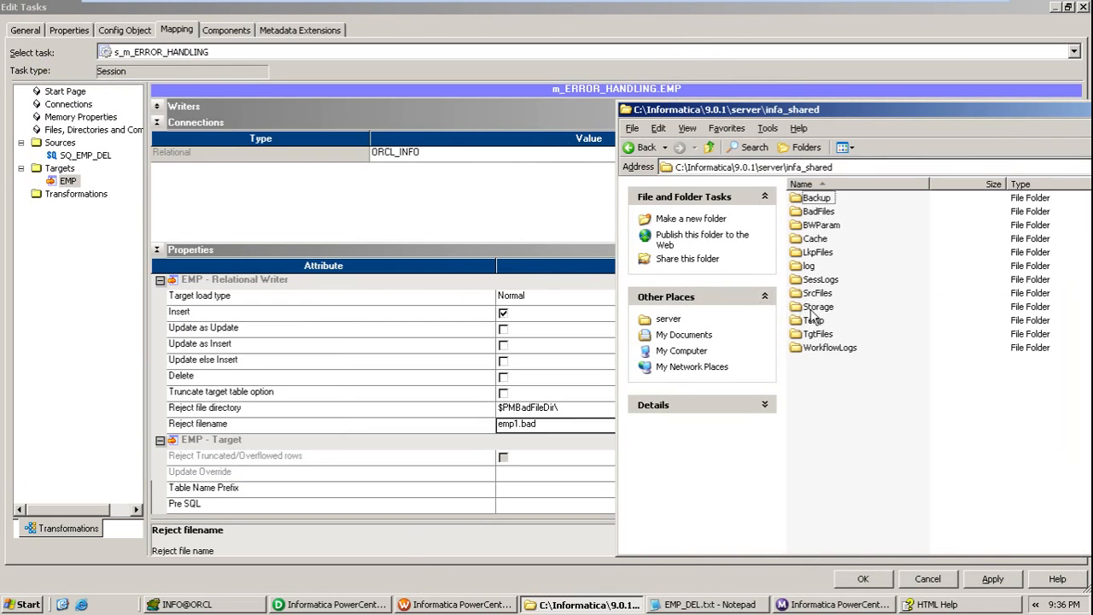
double_click(818, 213)
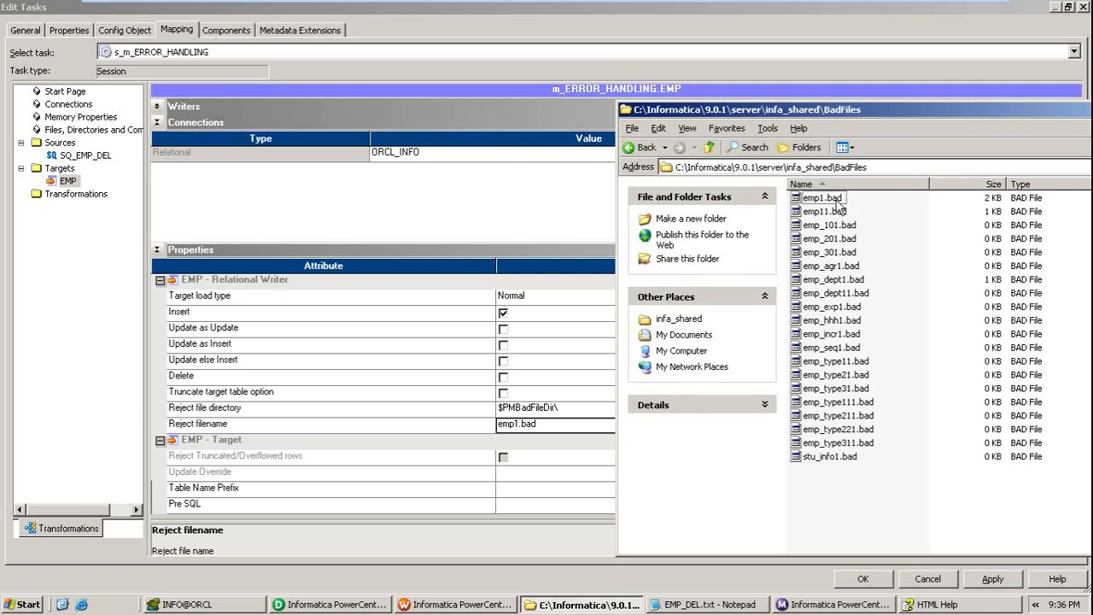
Open emp1.bad with Notepad as the program always used for this file type, and view its rejected rows in a maximized window
left_click(842, 202)
double_click(839, 202)
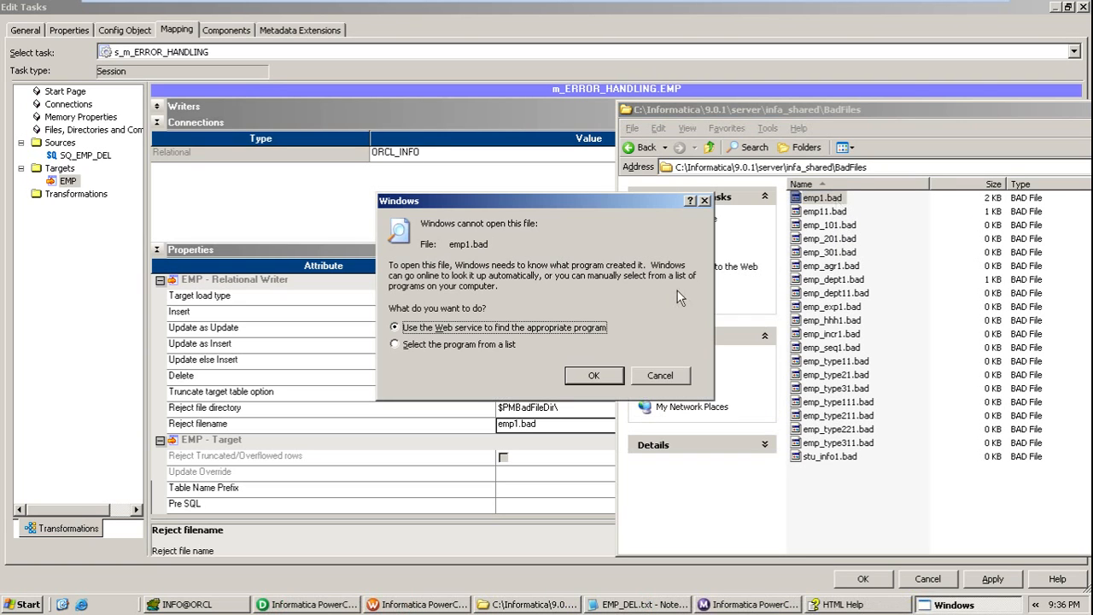
left_click(494, 344)
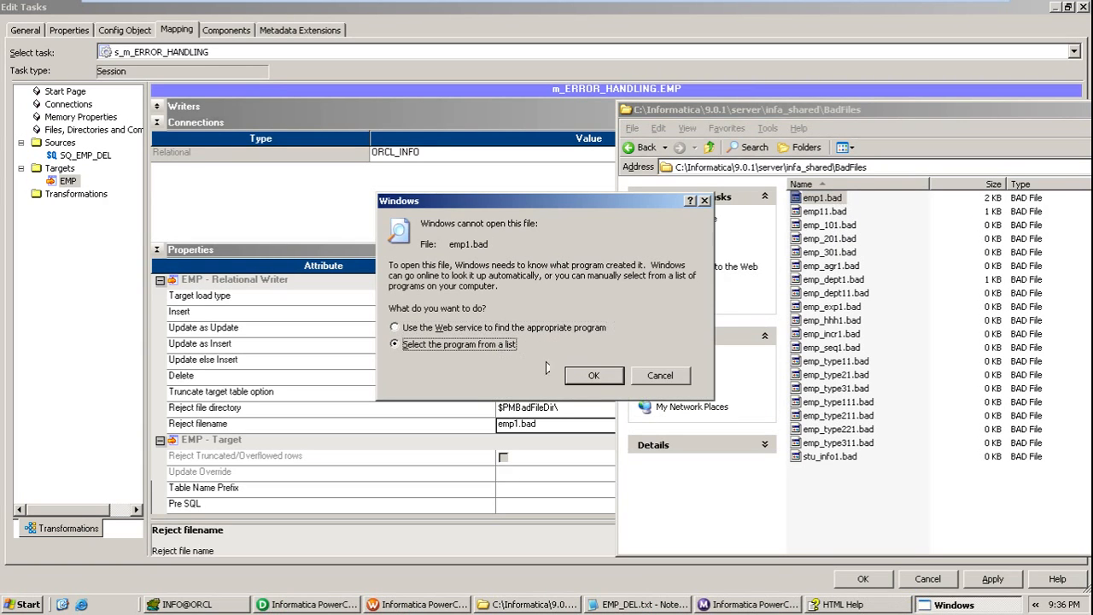
left_click(605, 375)
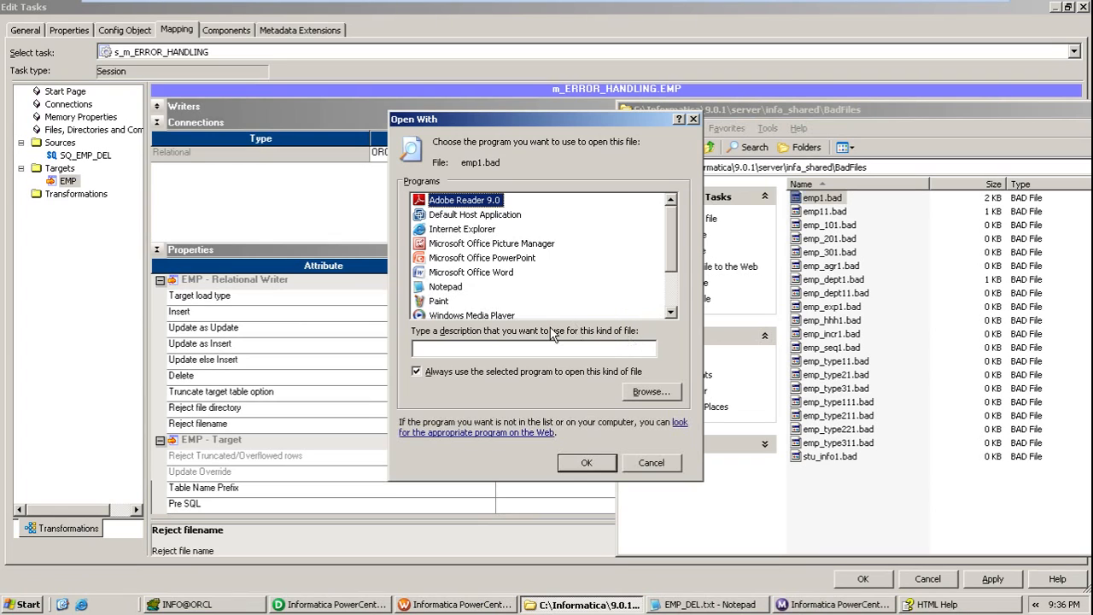
left_click(435, 289)
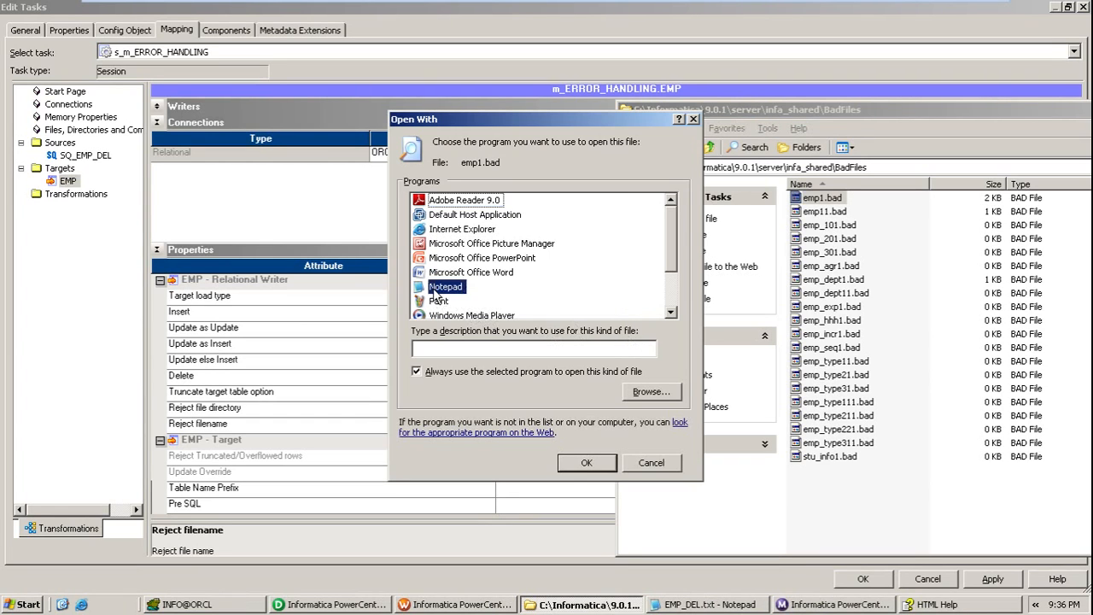
left_click(572, 461)
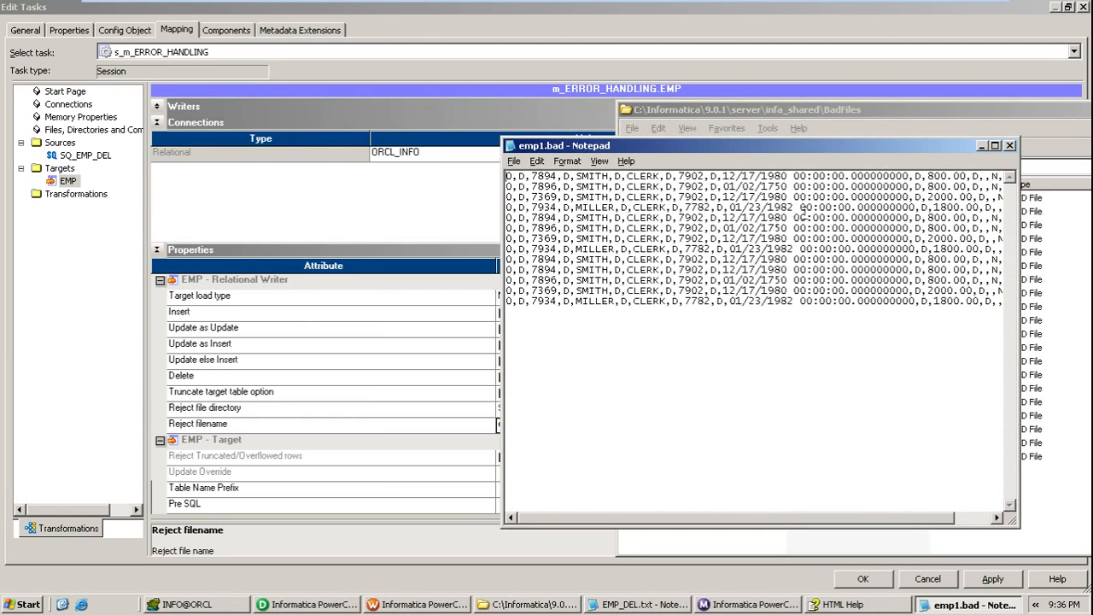
double_click(864, 142)
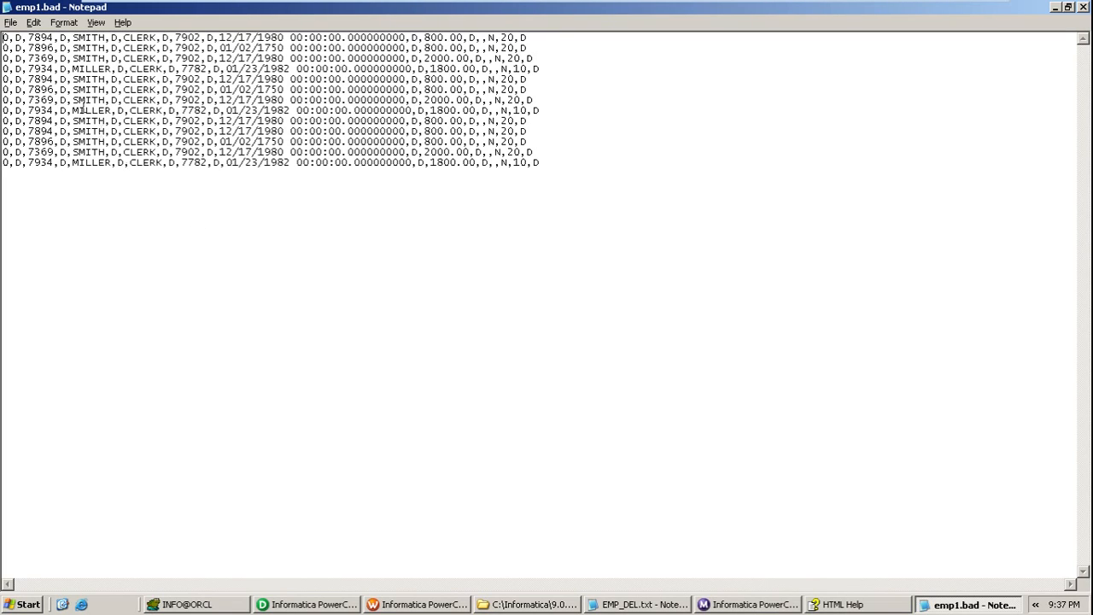
Examine the row indicator and the column indicators in the first rejected row of emp1.bad
left_click(16, 37)
double_click(18, 38)
type("0")
double_click(165, 38)
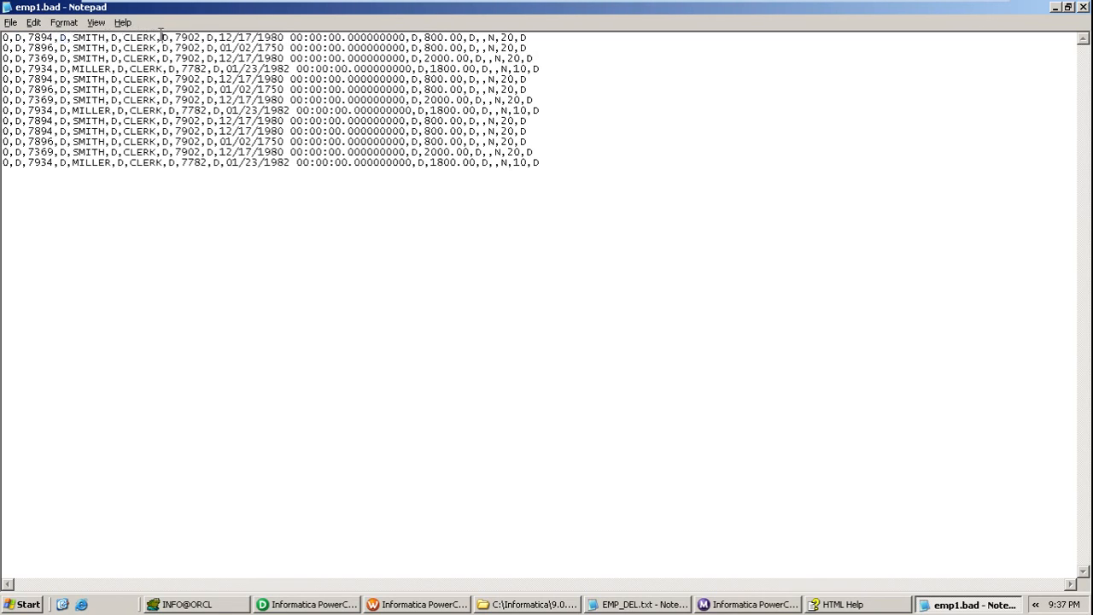
double_click(115, 38)
Switch to the HTML Help window and read the Row Indicators and Column Indicators tables, including the note about column indicator D
left_click(902, 605)
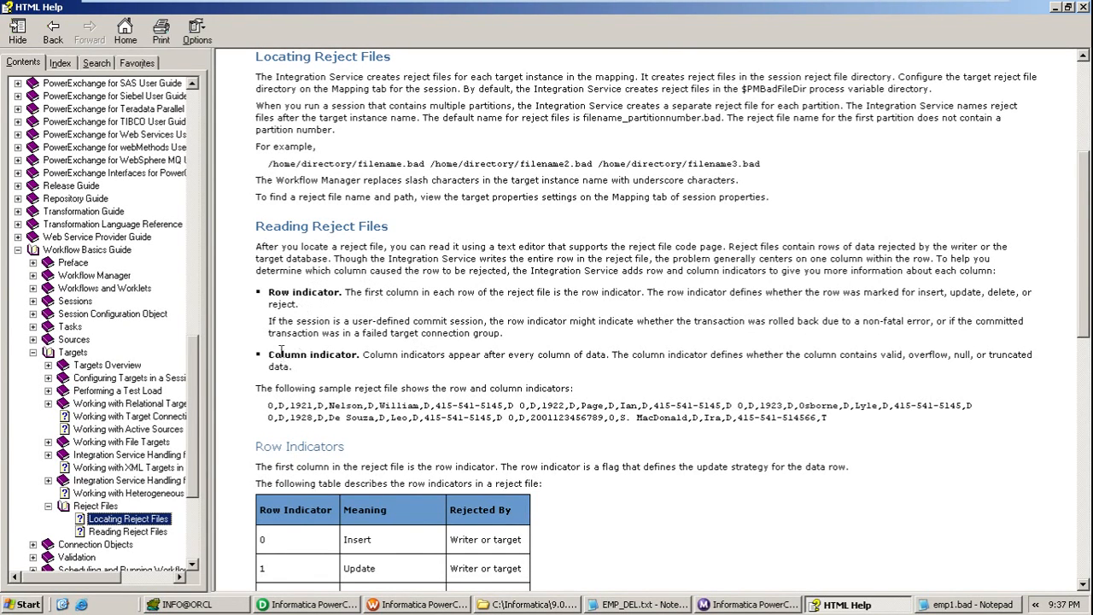
left_click(553, 485)
scroll(554, 485, "down", 5)
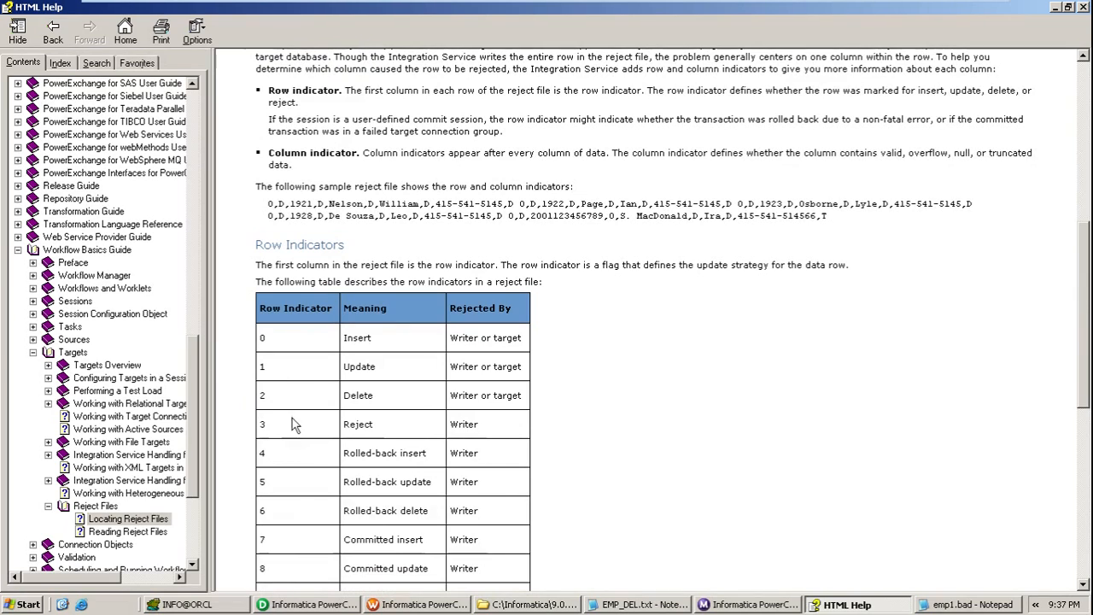
scroll(290, 563, "down", 3)
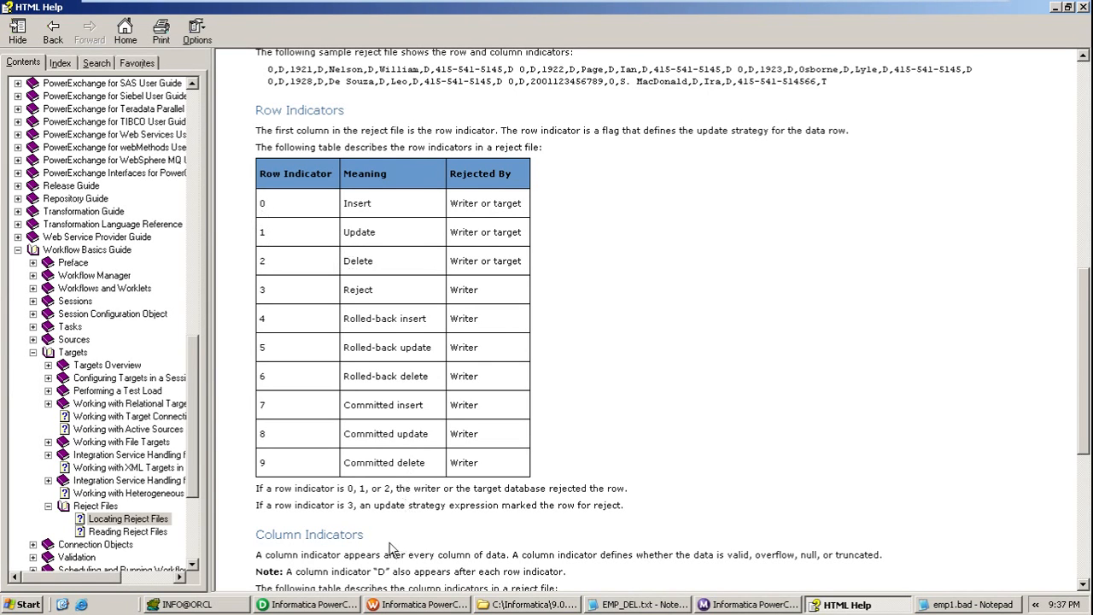
scroll(382, 535, "down", 5)
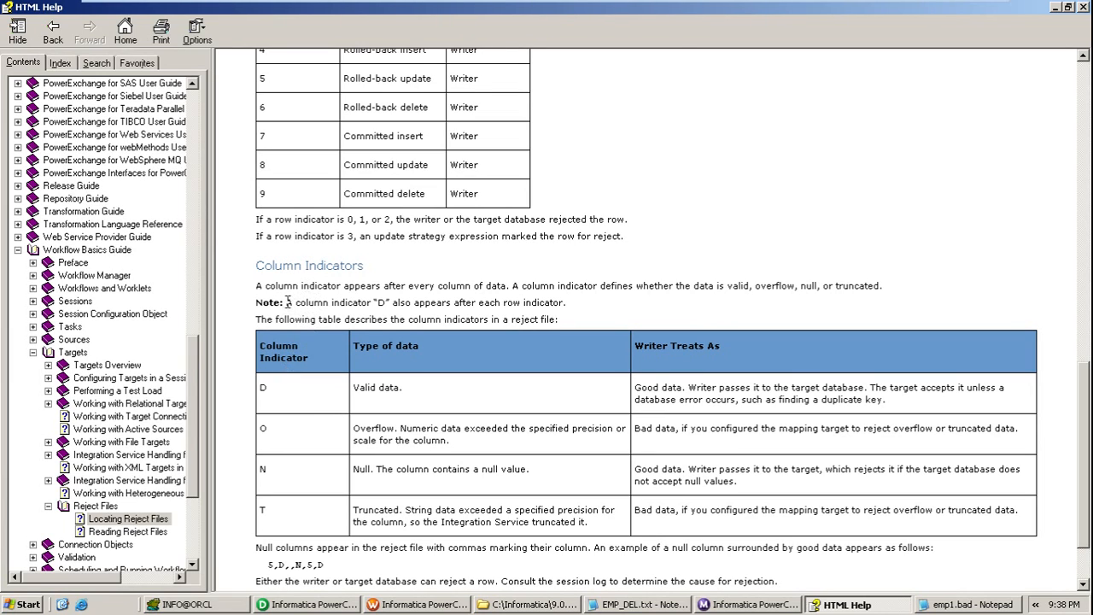
left_click_drag(287, 303, 386, 301)
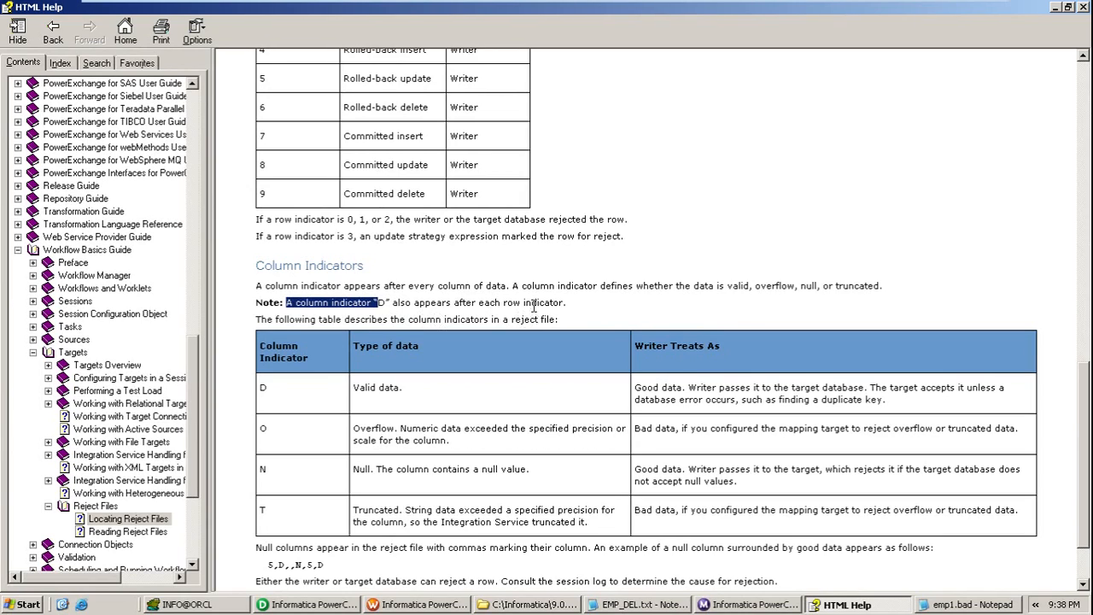
Back in emp1.bad, check the column indicator that follows the first row's row indicator, and close the file
left_click(973, 605)
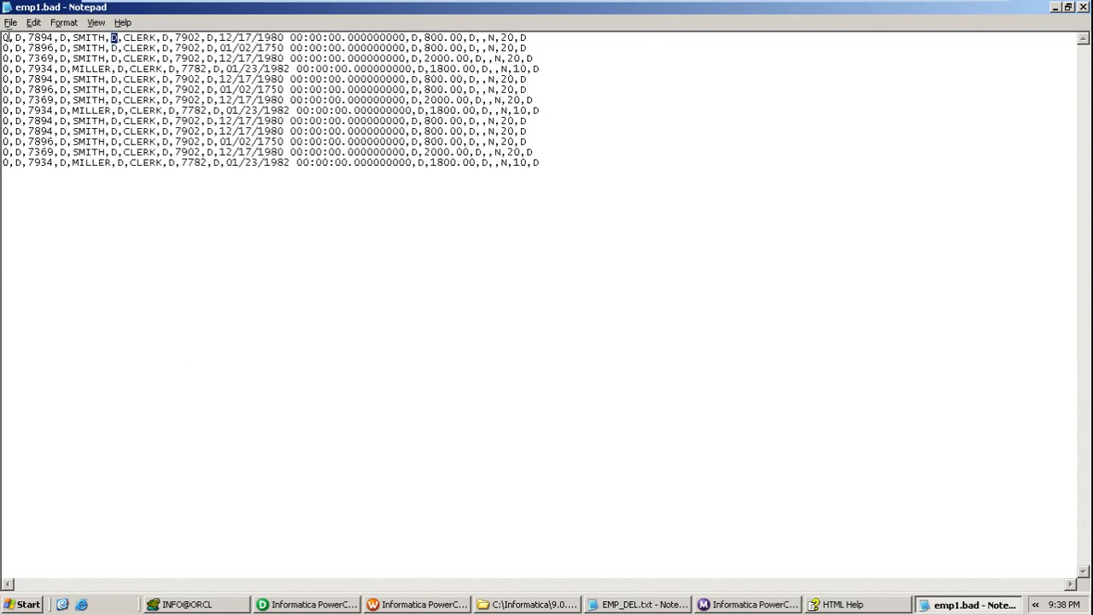
double_click(18, 37)
left_click(1085, 7)
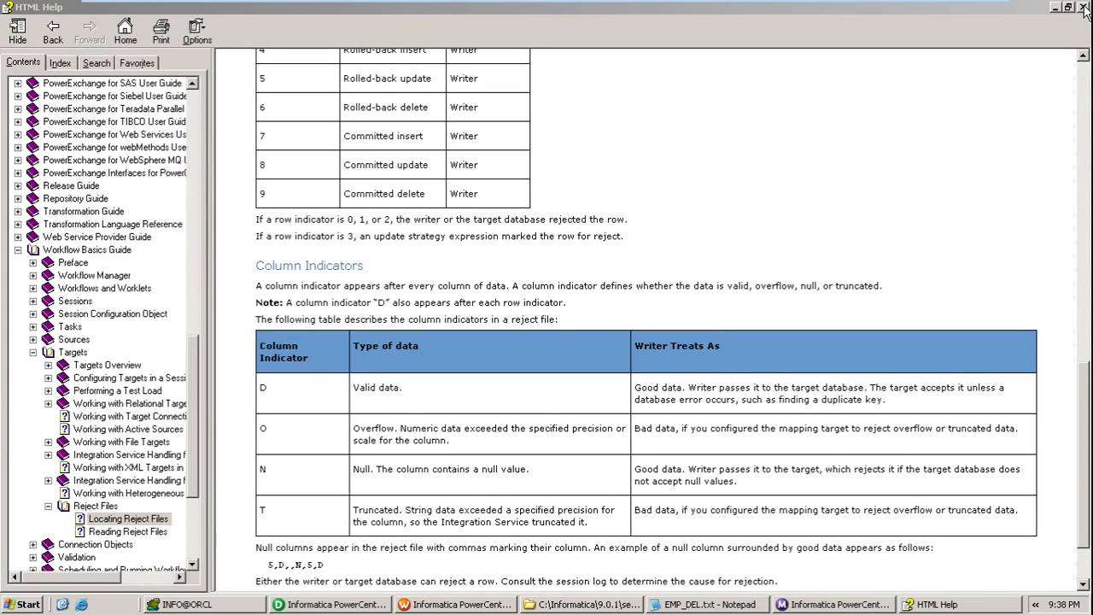
Clear away the HTML Help and BadFiles folder windows to return to the s_m_ERROR_HANDLING session's Edit Tasks dialog
left_click(1085, 8)
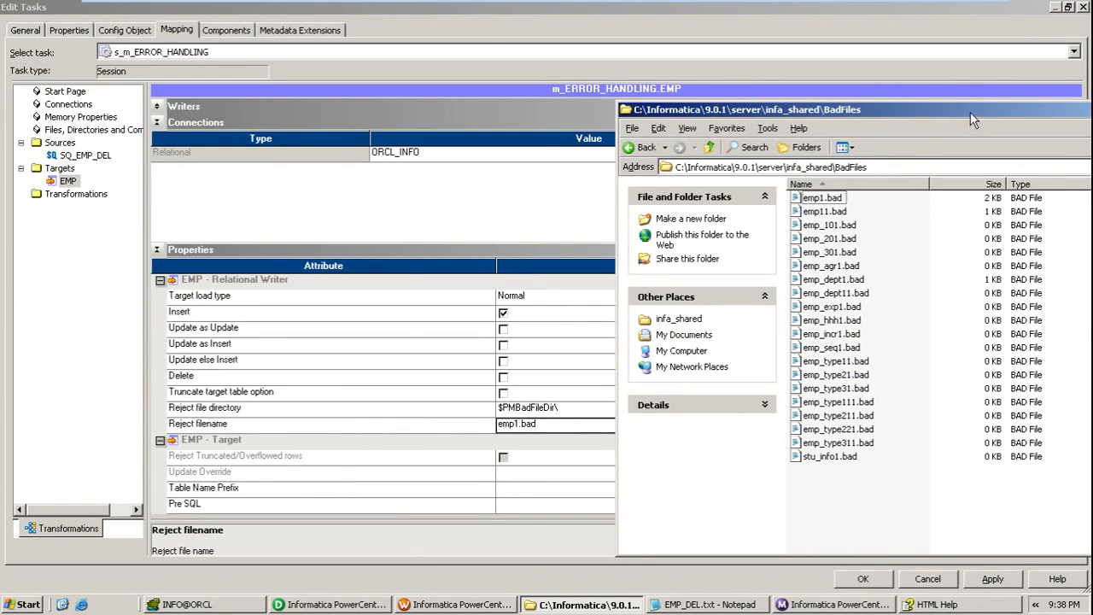
left_click_drag(970, 112, 765, 166)
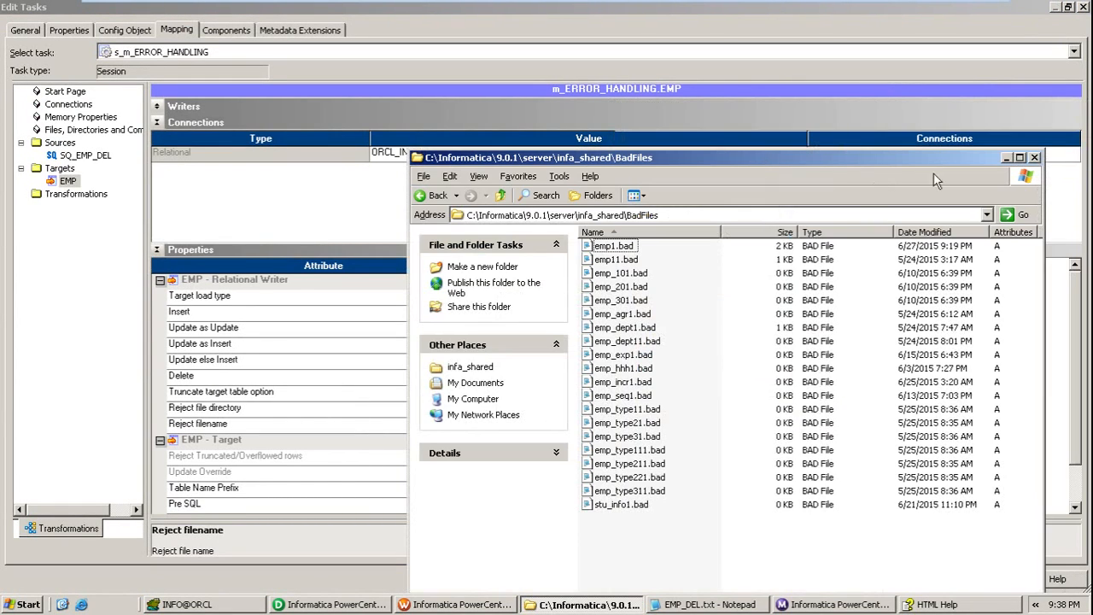
left_click(1007, 161)
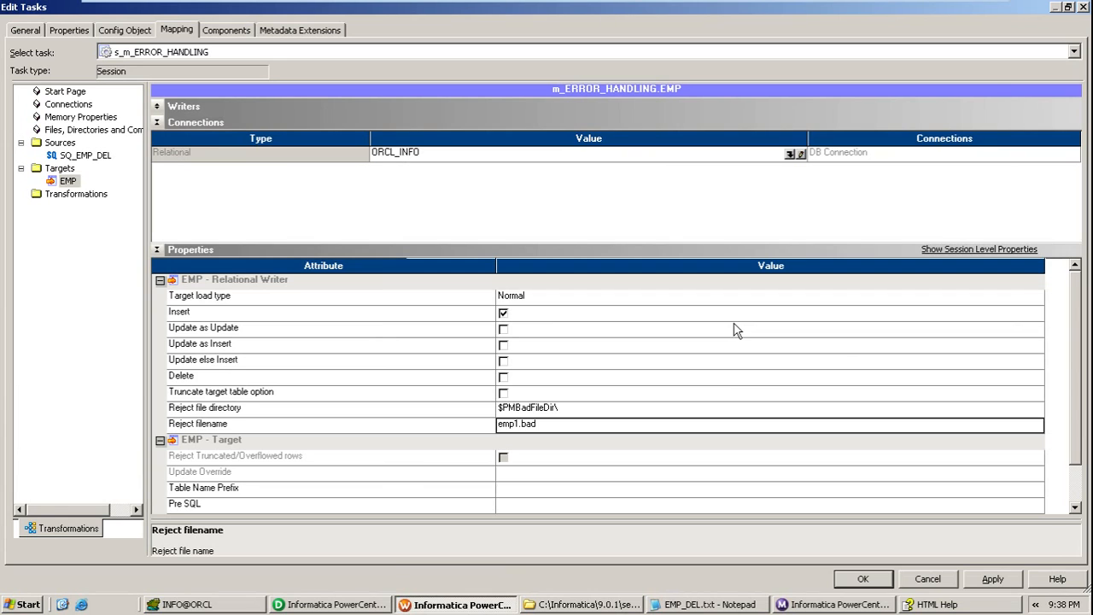
In the session's config object, collapse the Advanced options and set Error Log Type to Flat File
left_click(137, 31)
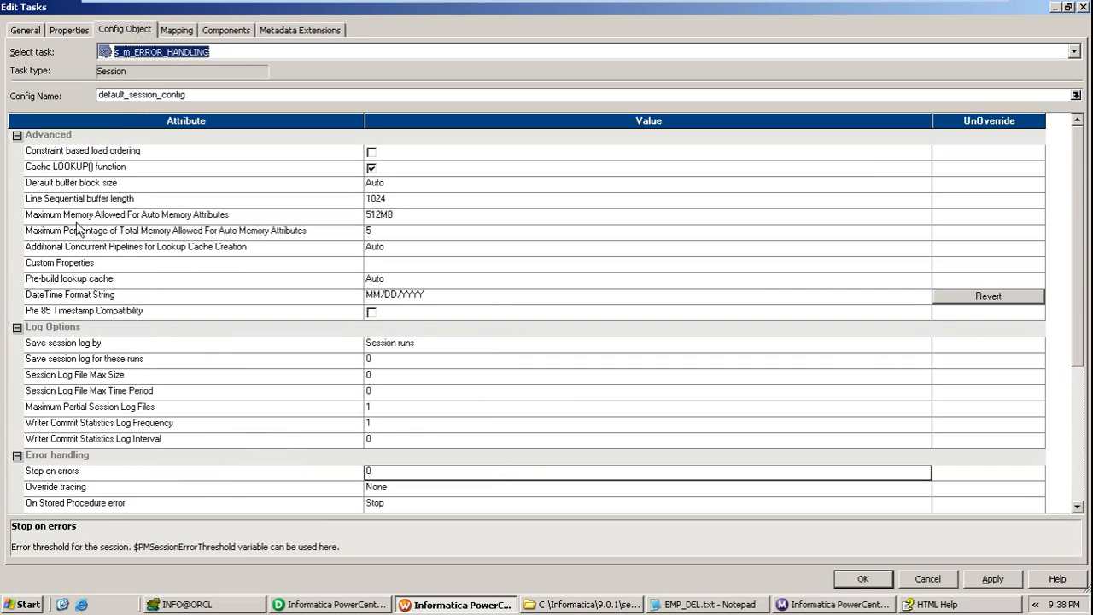
left_click(17, 135)
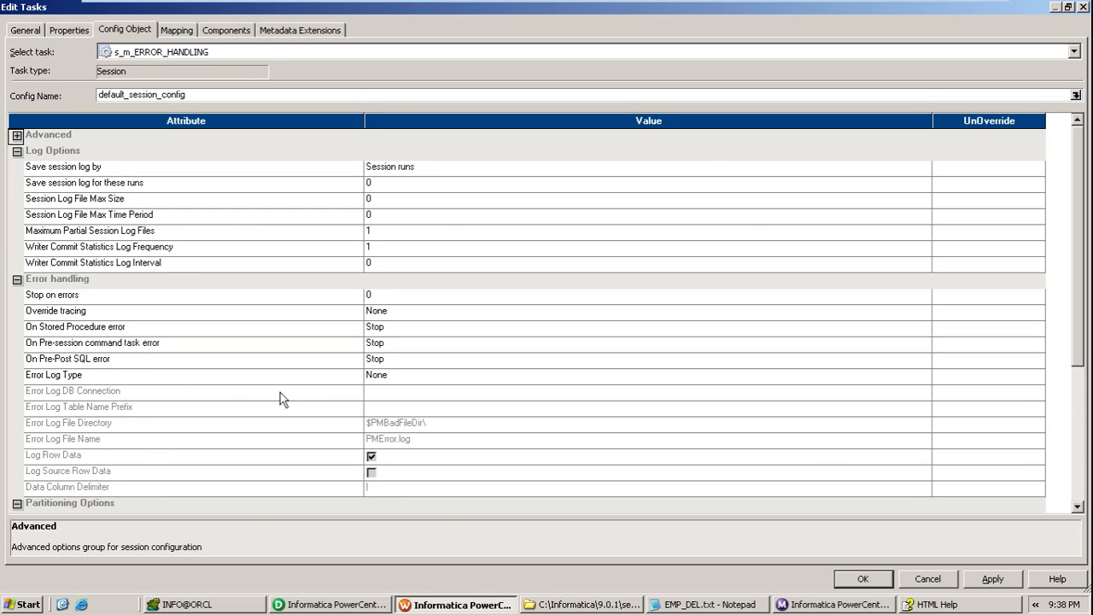
left_click(308, 379)
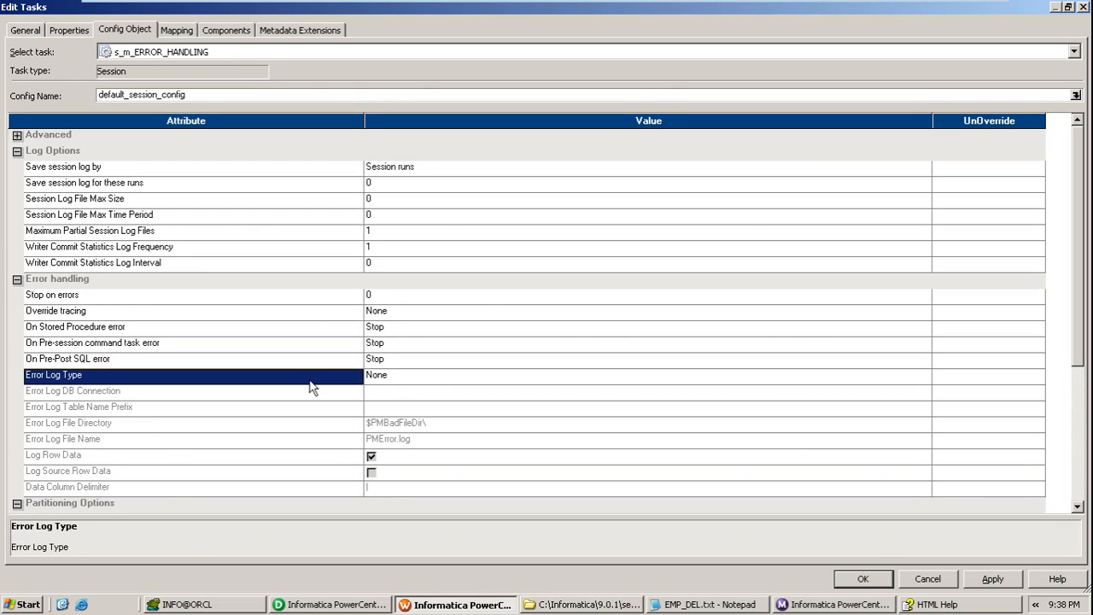
left_click(417, 383)
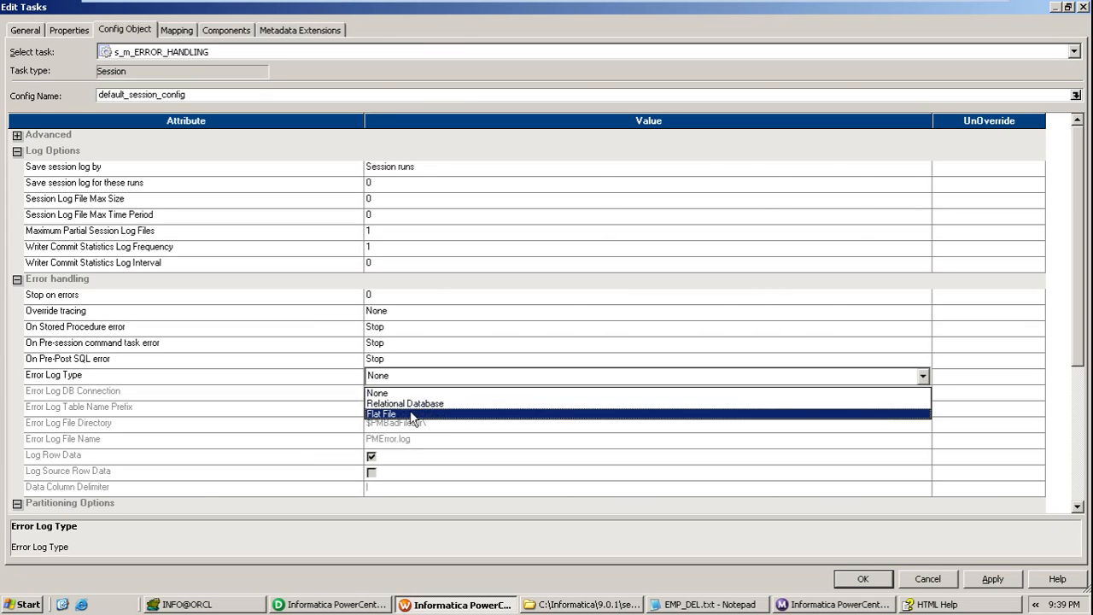
left_click(412, 416)
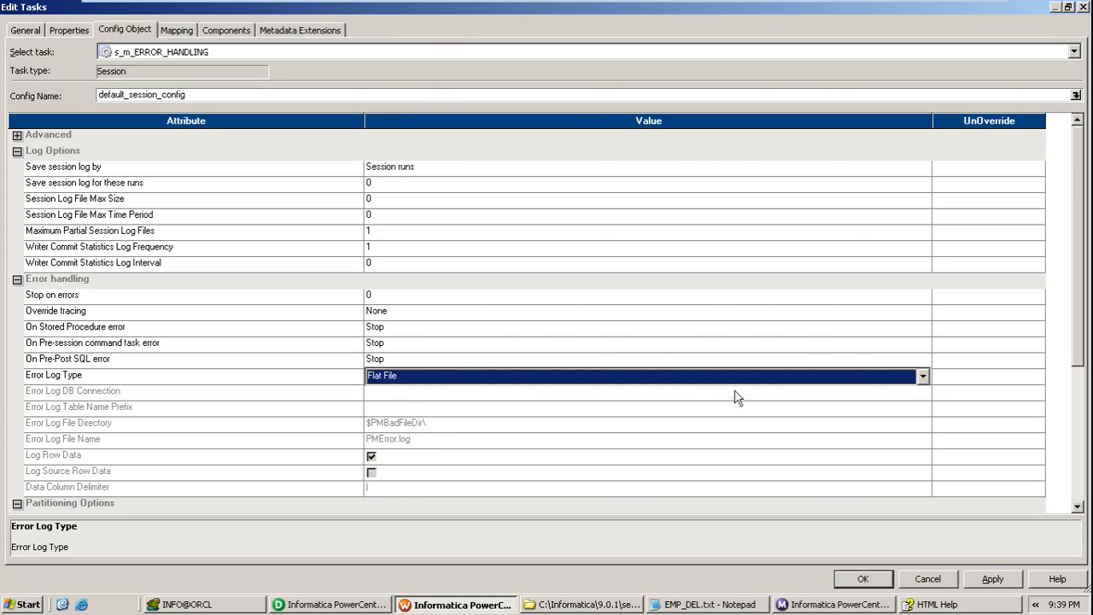
left_click(961, 437)
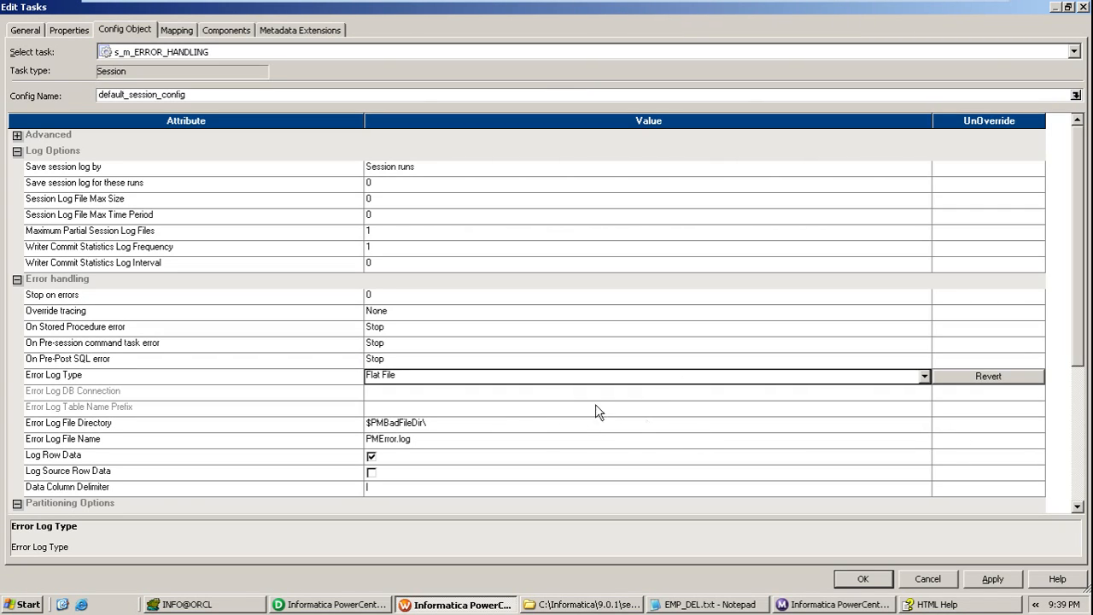
Set the Error Log File Name to EMP_FLAT.txt, apply the session changes, and save the wf_m_ERROR_HANDLING workflow
left_click(429, 446)
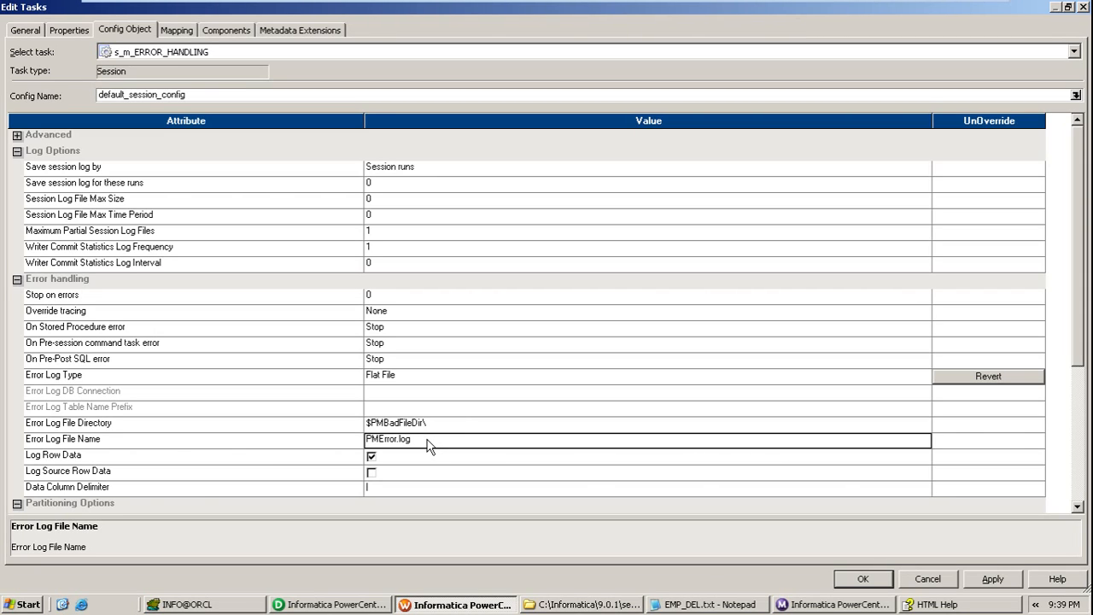
type("EMP_FLAT")
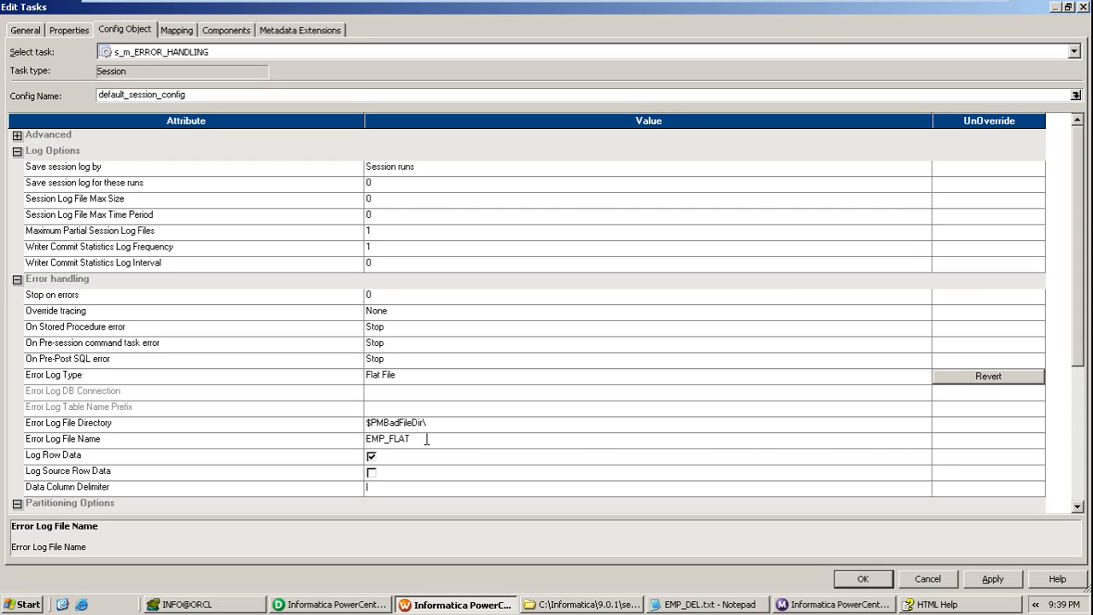
type(".txt")
left_click(988, 584)
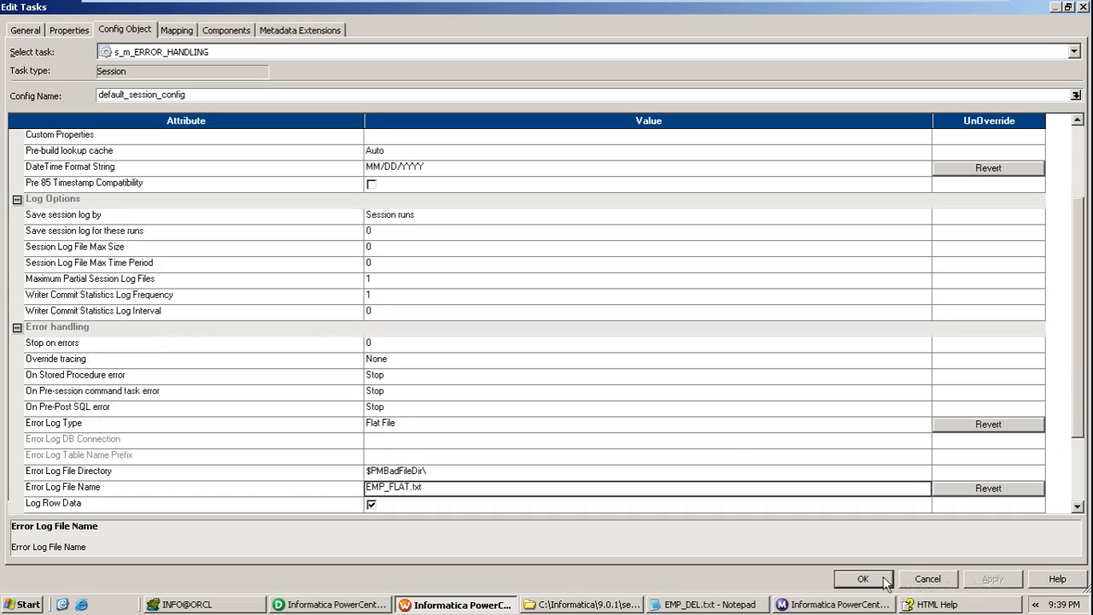
left_click(873, 581)
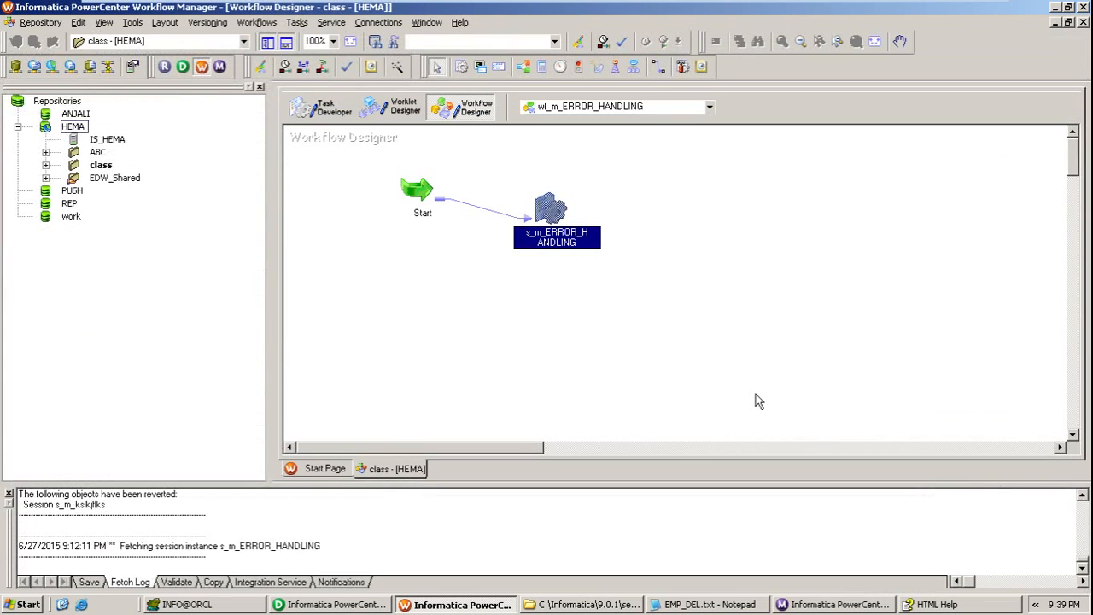
left_click(758, 401)
key("ctrl+s")
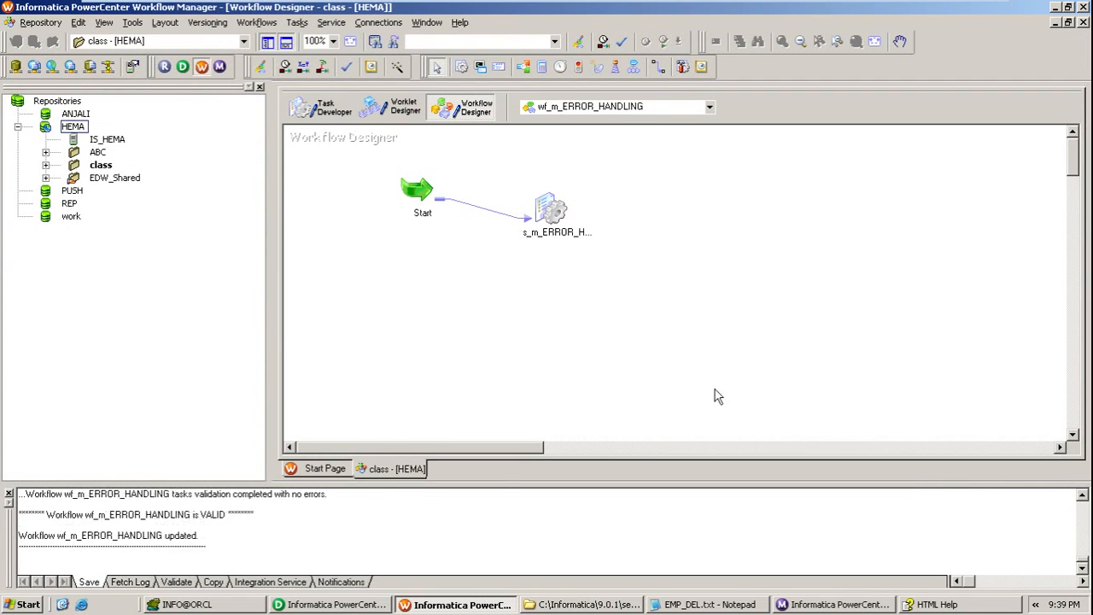
Switch to TOAD and refresh the EMP table's data in the INFO schema
left_click(229, 609)
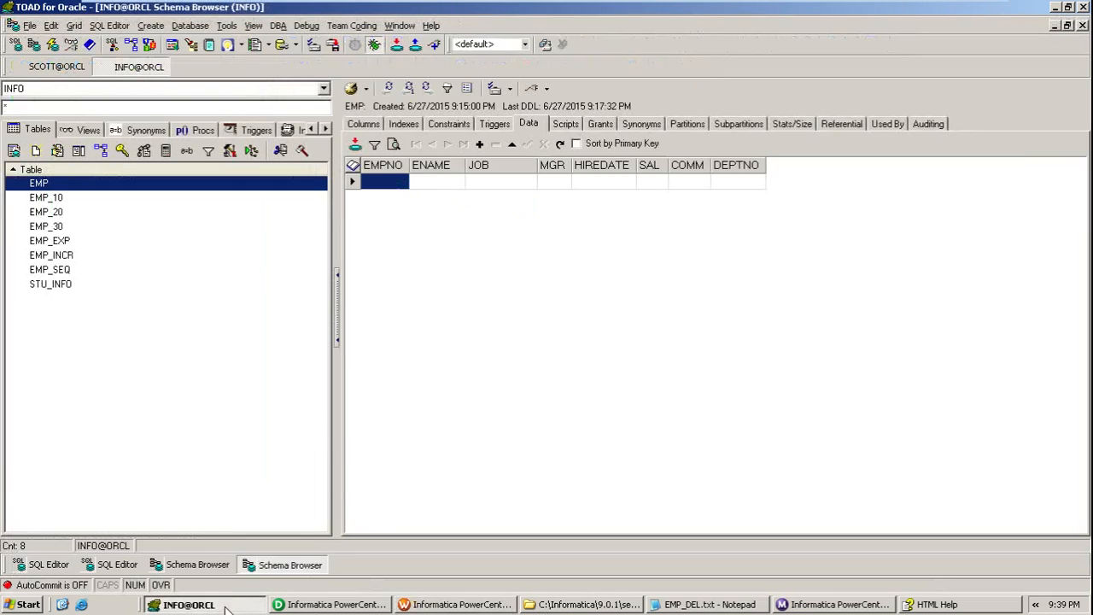
left_click(415, 95)
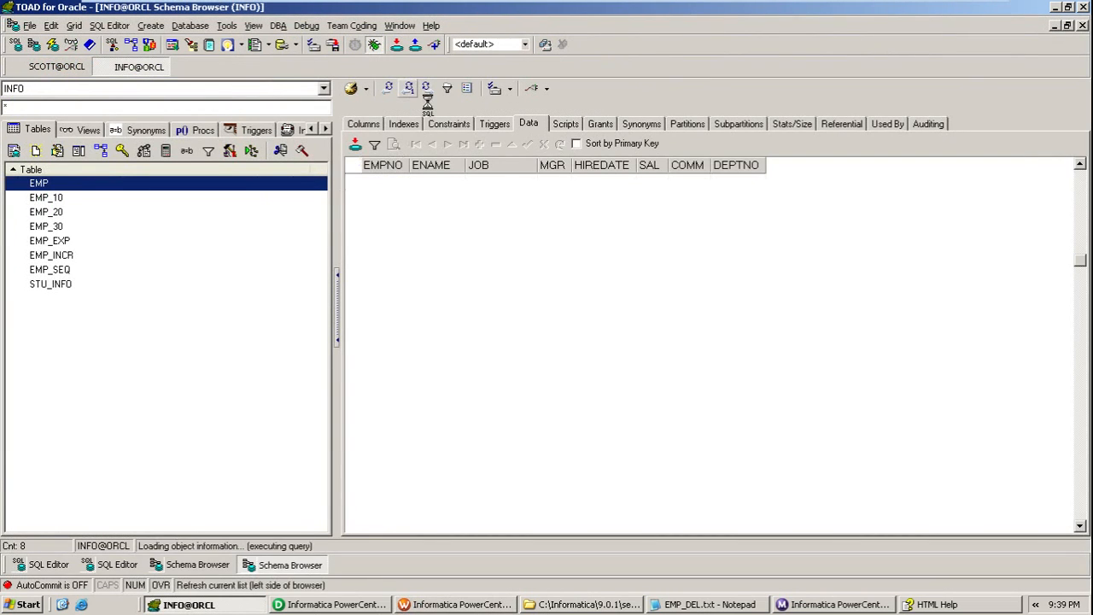
left_click(134, 186)
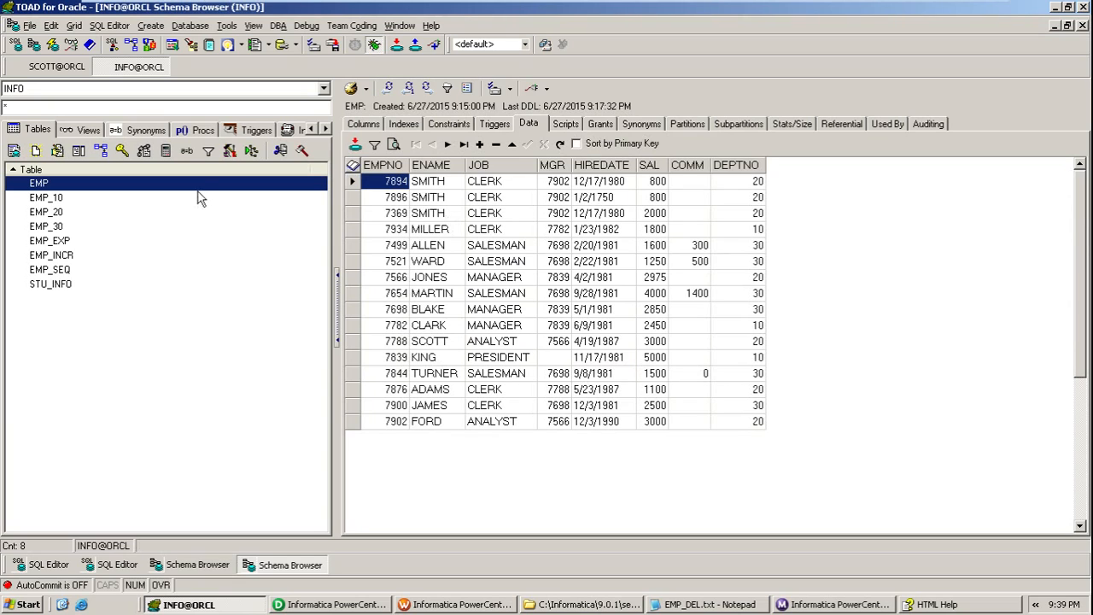
Truncate the EMP table in the INFO schema
right_click(201, 186)
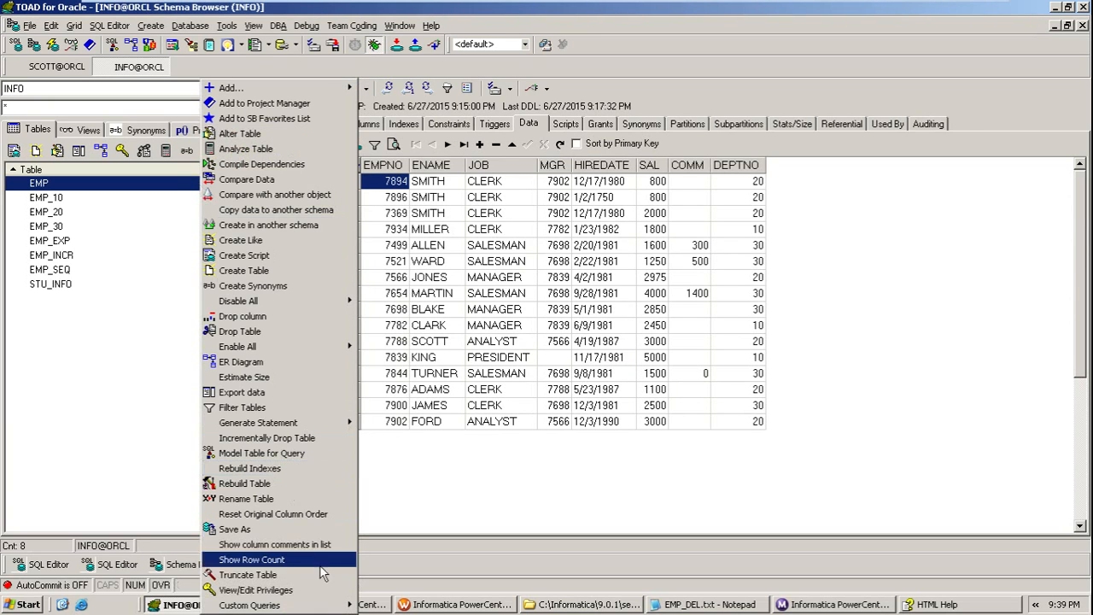
left_click(248, 575)
left_click(595, 375)
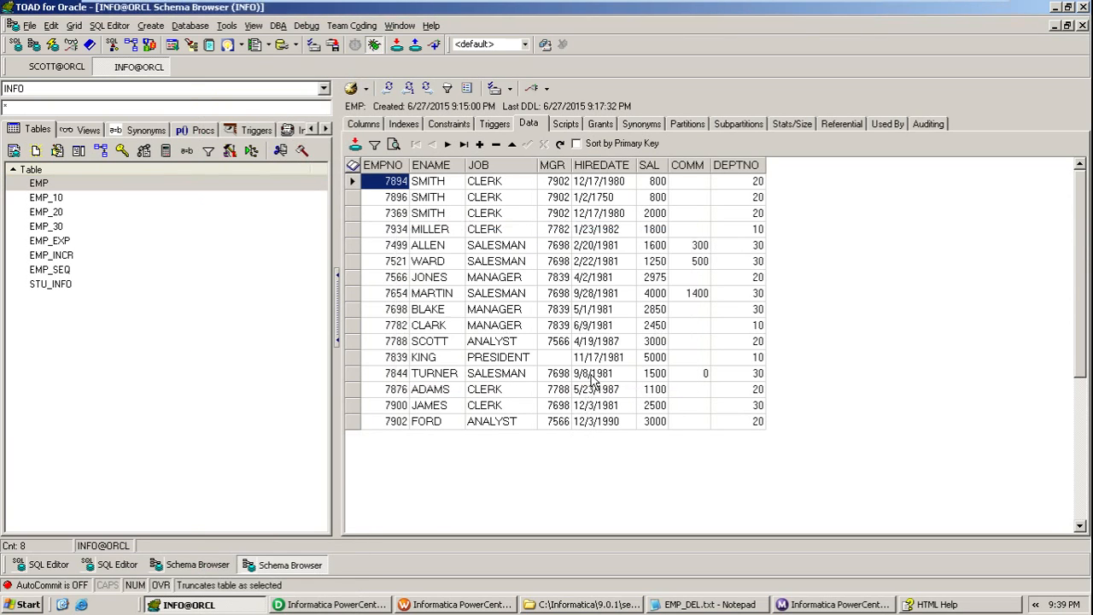
left_click(188, 605)
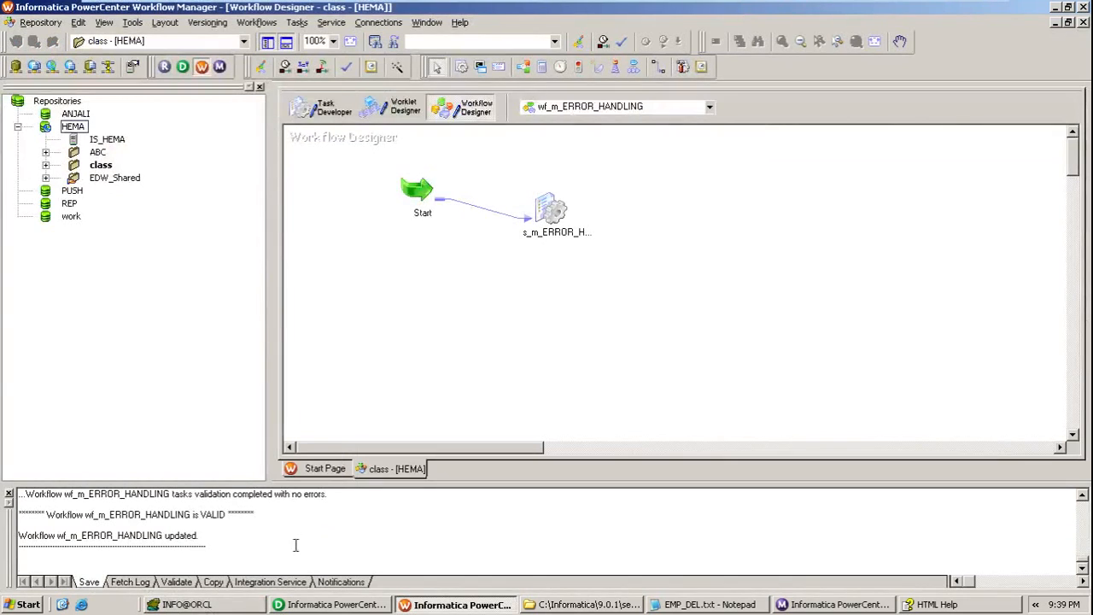
left_click(229, 605)
left_click(564, 342)
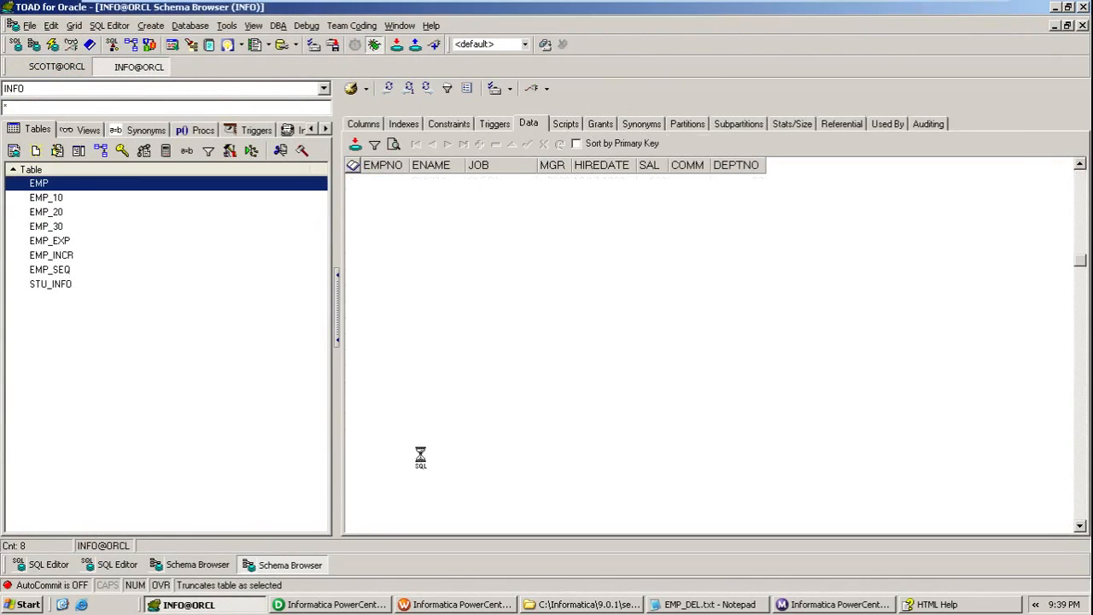
Switch to Workflow Manager and start the wf_m_ERROR_HANDLING workflow
left_click(248, 607)
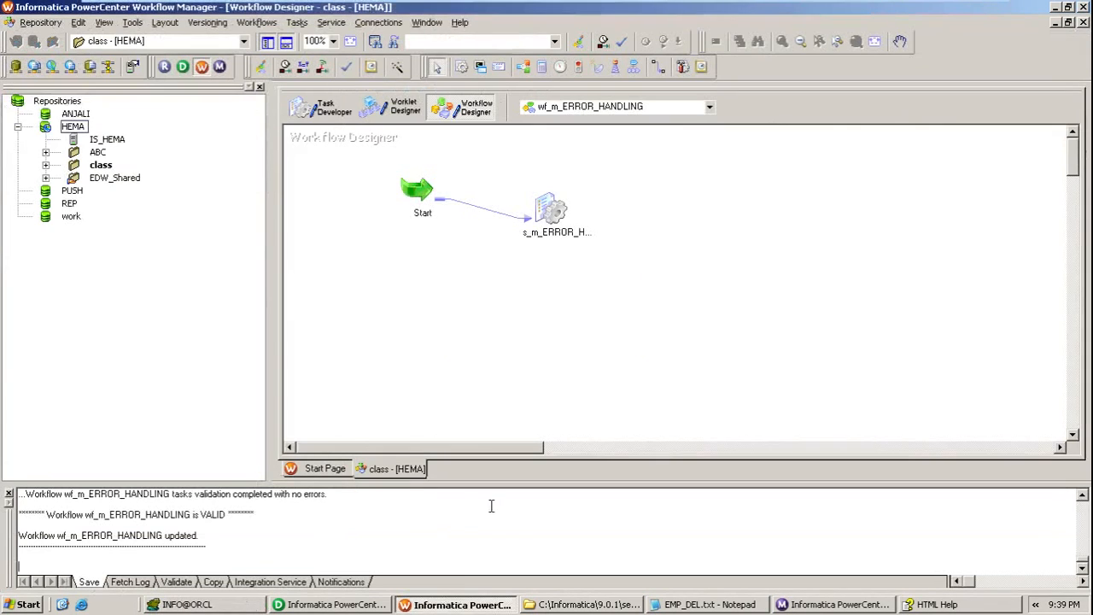
right_click(524, 350)
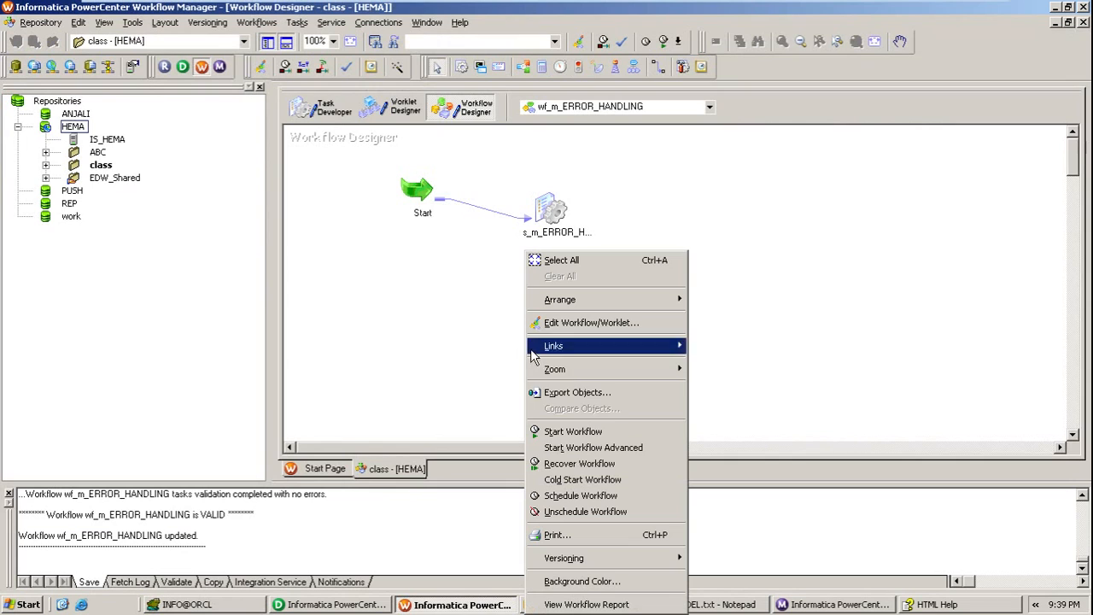
left_click(555, 432)
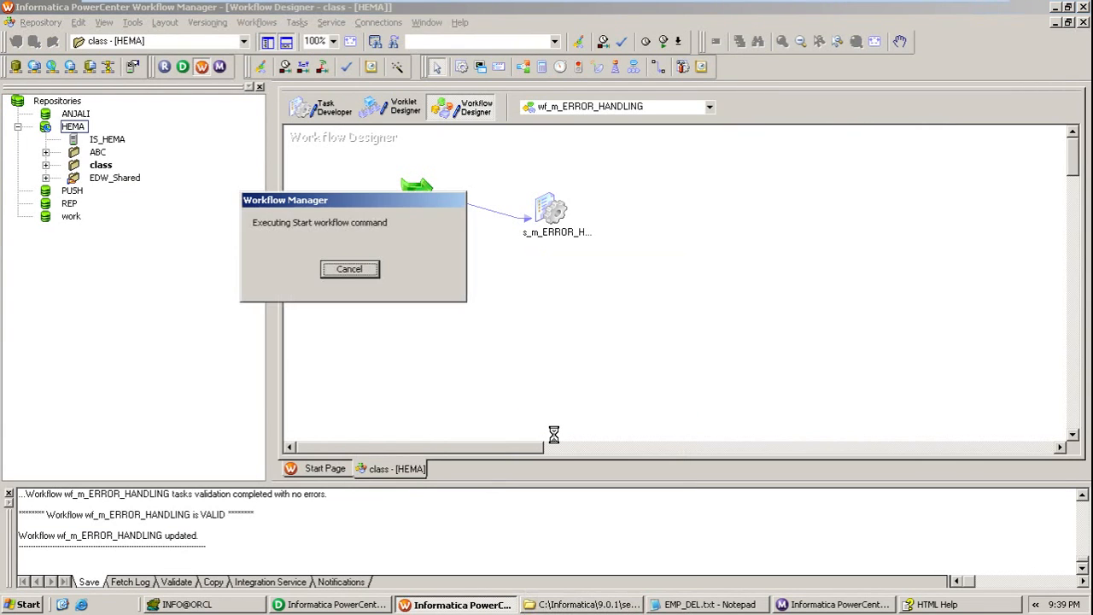
Switch to Workflow Monitor and inspect the source/target statistics of the newest s_m_ERROR_HANDLING run, particularly the EMP target's applied and rejected rows
left_click(836, 605)
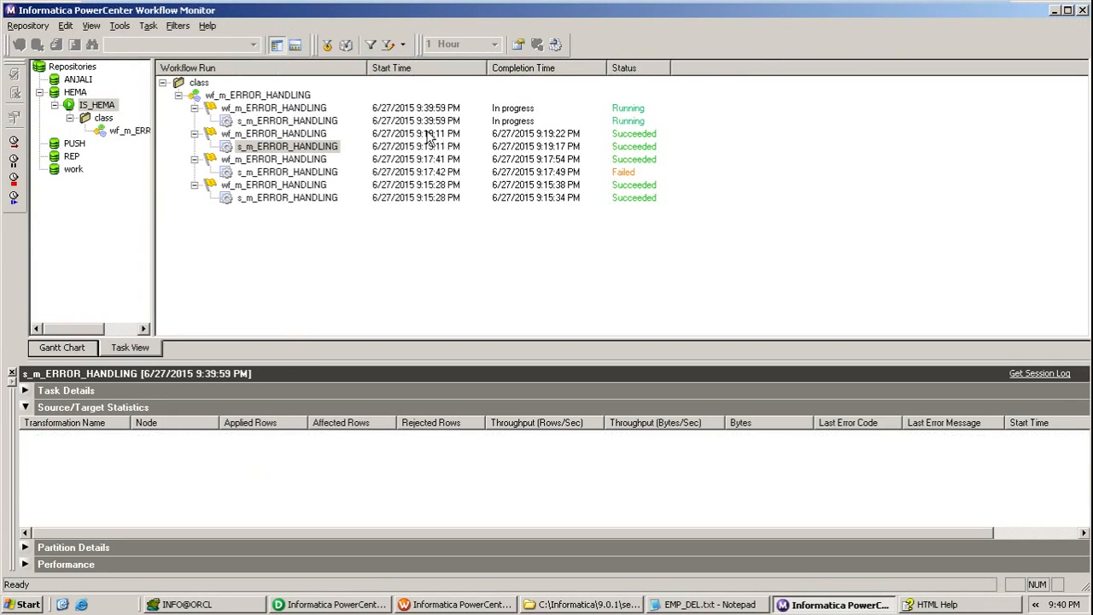
left_click(331, 124)
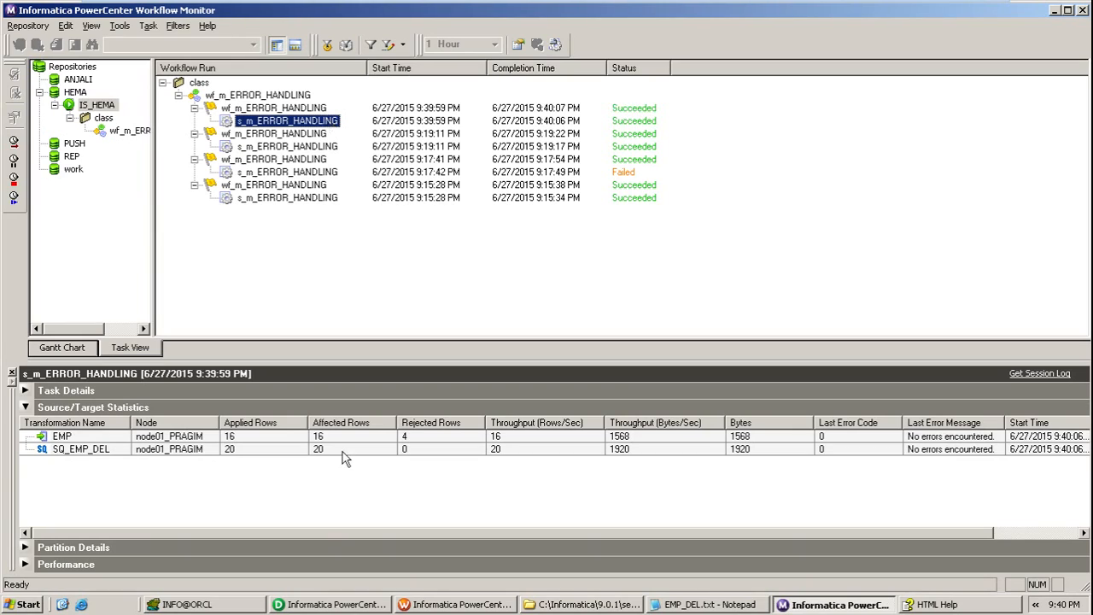
left_click(248, 439)
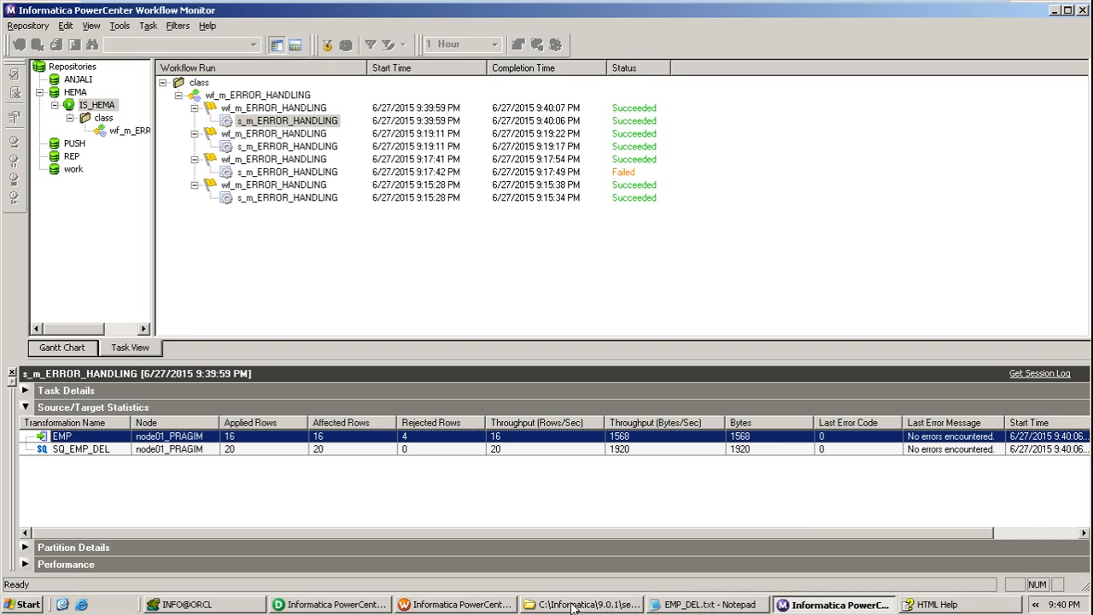
Switch to Workflow Manager and check the error log file name in the config object of the s_m_ERROR_HANDLING session
left_click(461, 605)
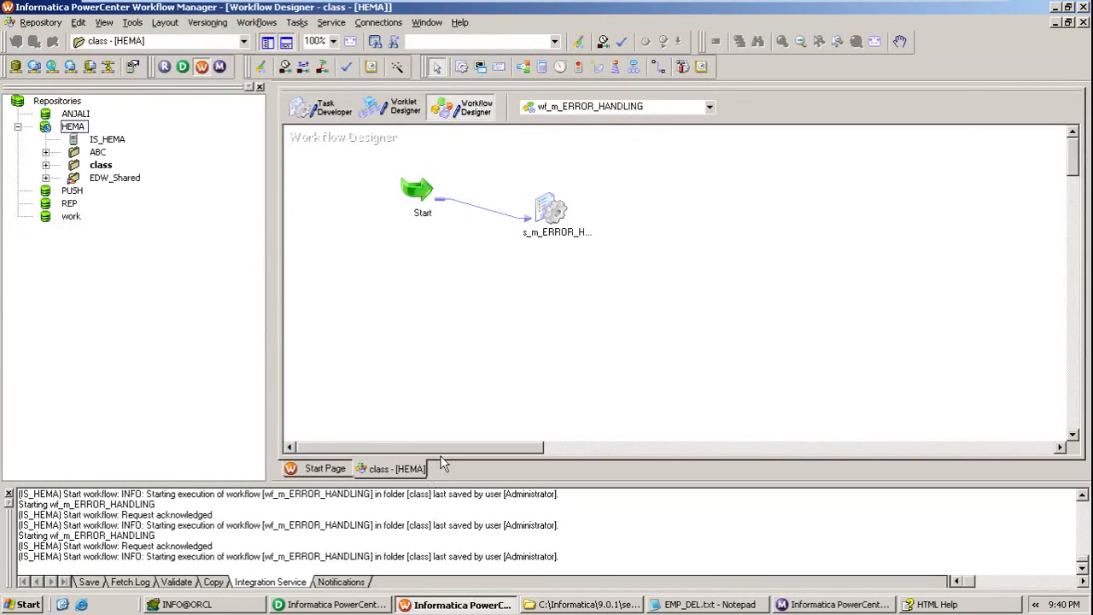
double_click(555, 220)
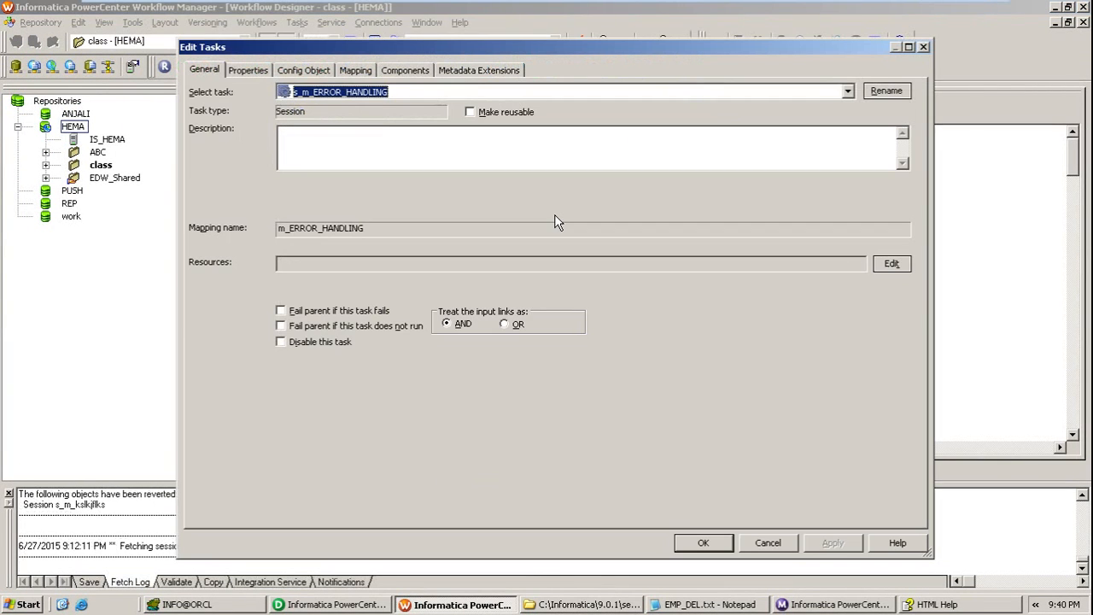
left_click(311, 74)
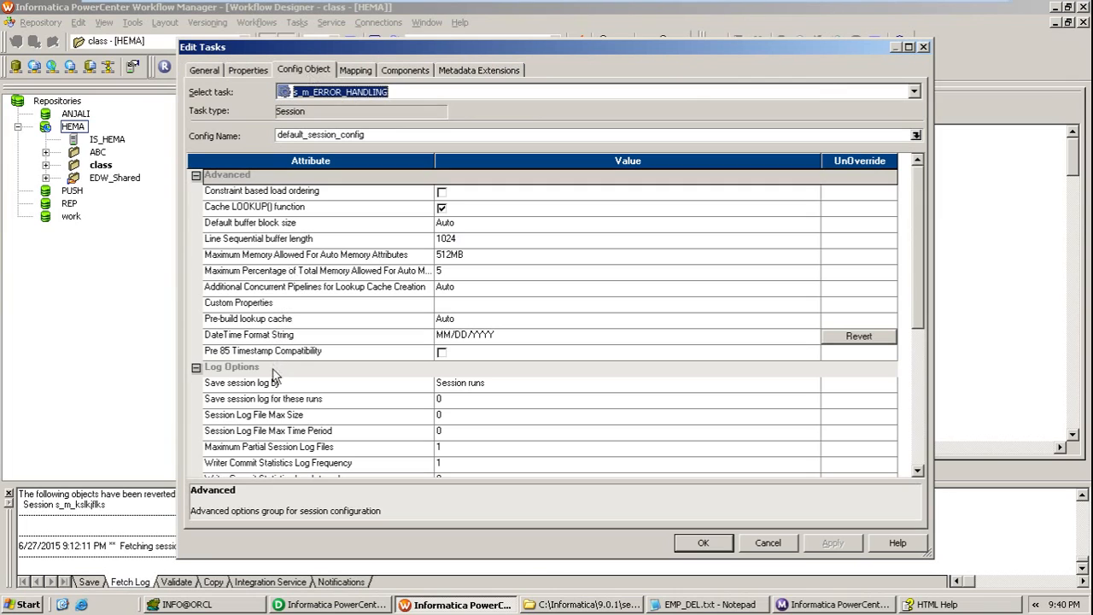
left_click(195, 175)
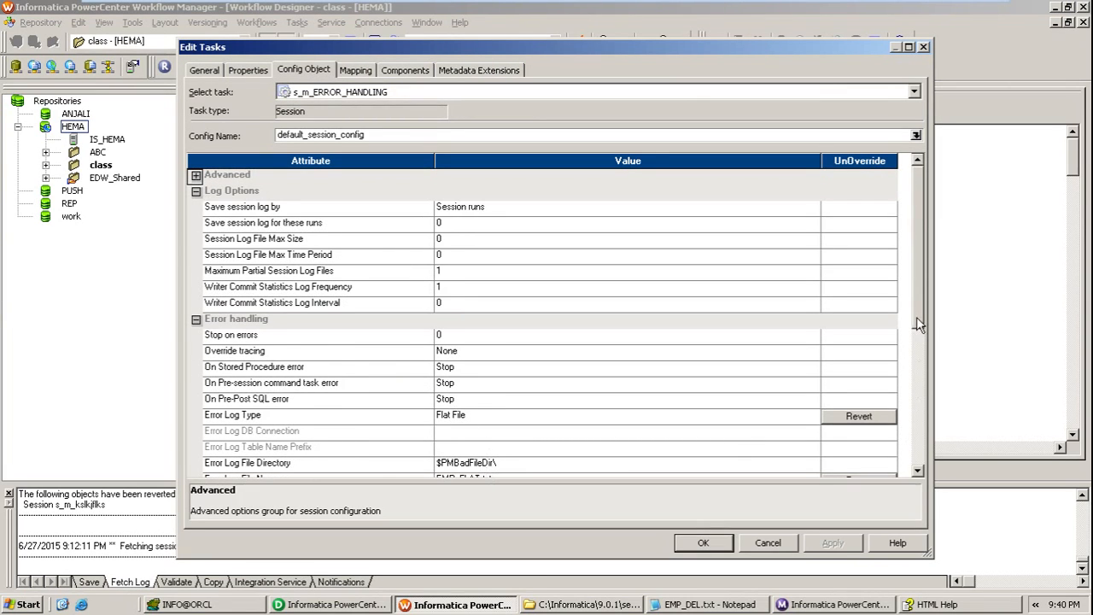
scroll(916, 317, "down", 1)
left_click(598, 464)
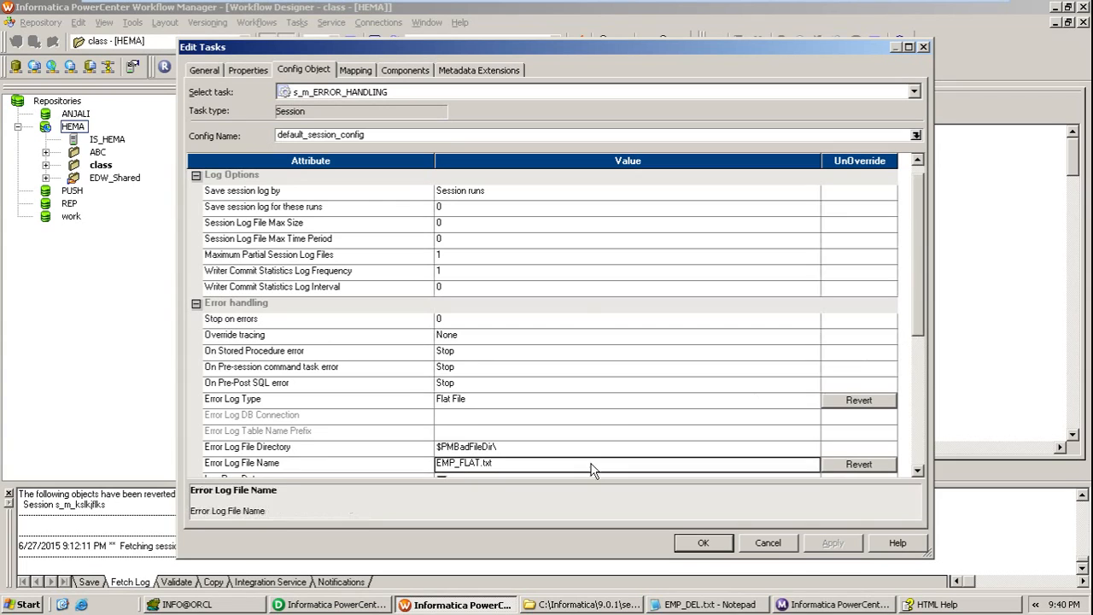
Locate EMP_FLAT.txt in the BadFiles folder and review the session's Error Log Type options, keeping Flat File
left_click(621, 604)
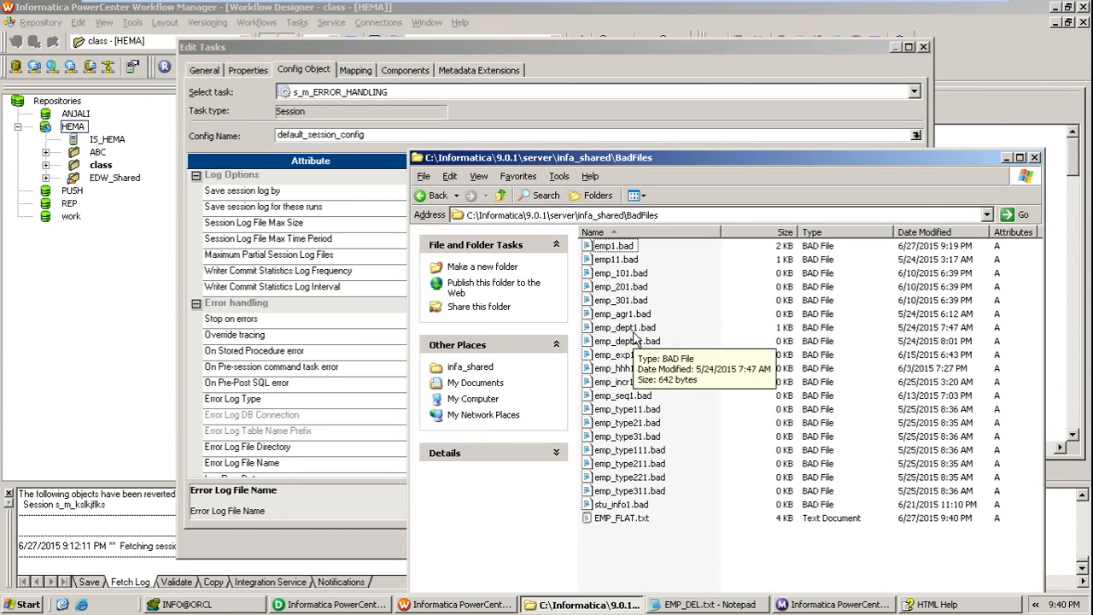
left_click(618, 519)
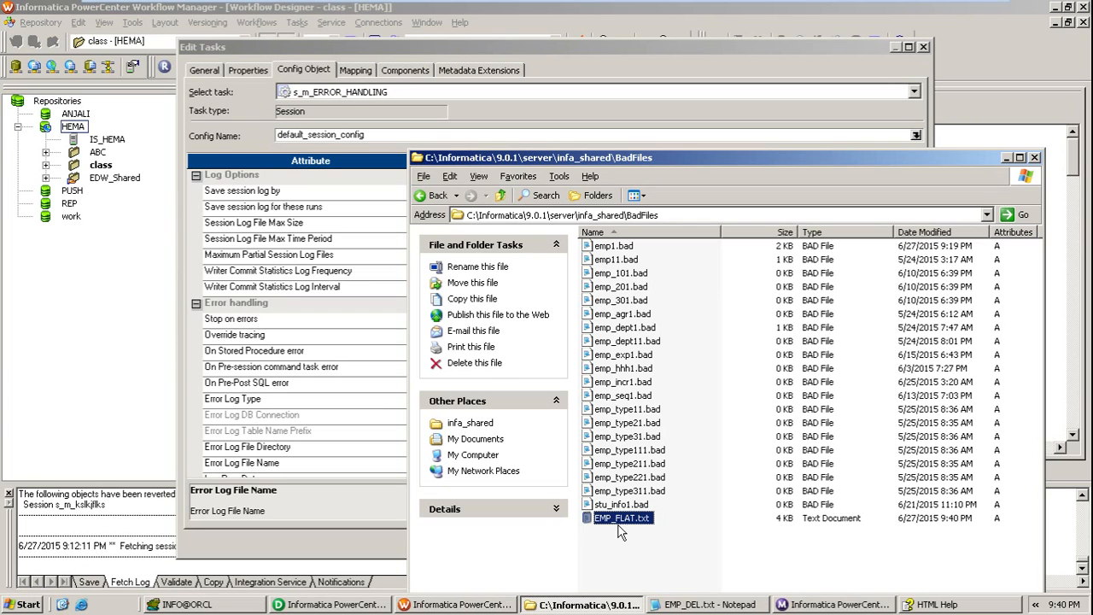
left_click(315, 403)
left_click(501, 398)
left_click(501, 398)
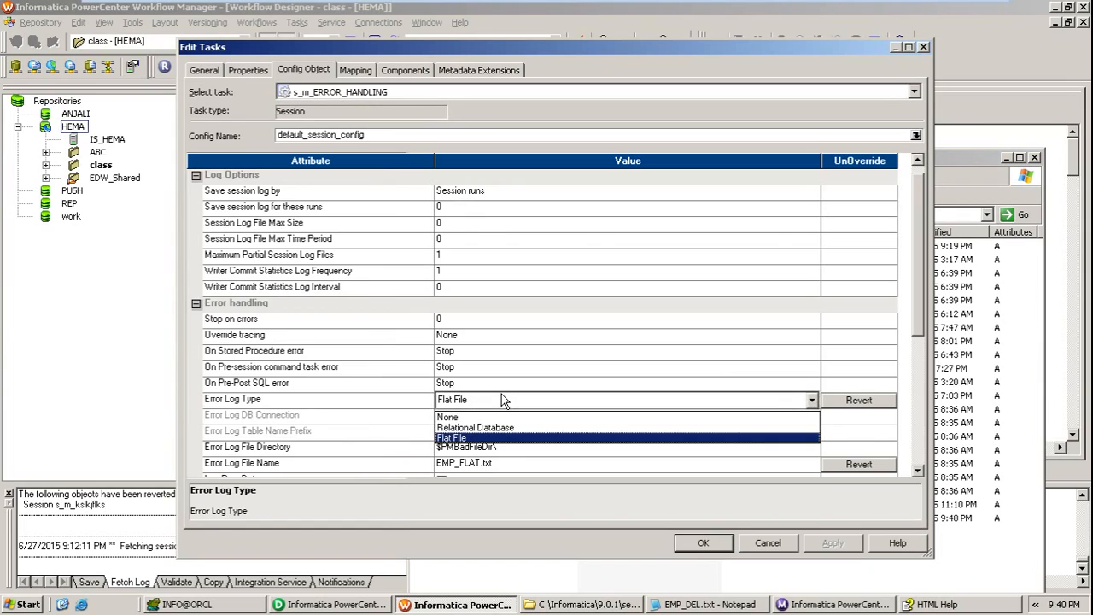
left_click(405, 401)
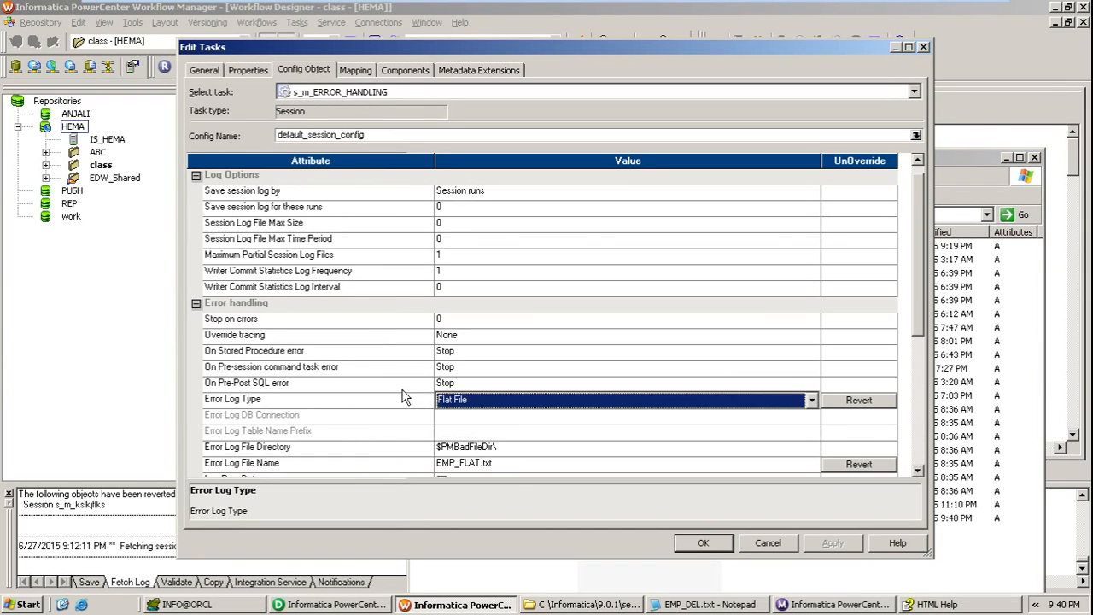
left_click(405, 403)
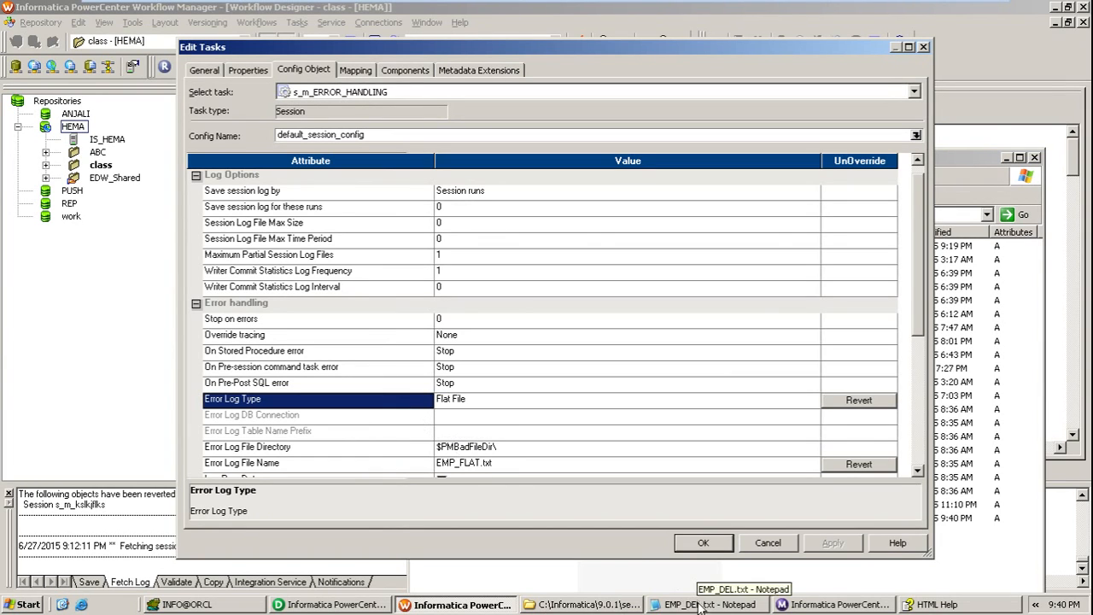
Open EMP_FLAT.txt from the BadFiles folder, examine the logged error messages for the rejected EMP rows, and close the file
left_click(583, 603)
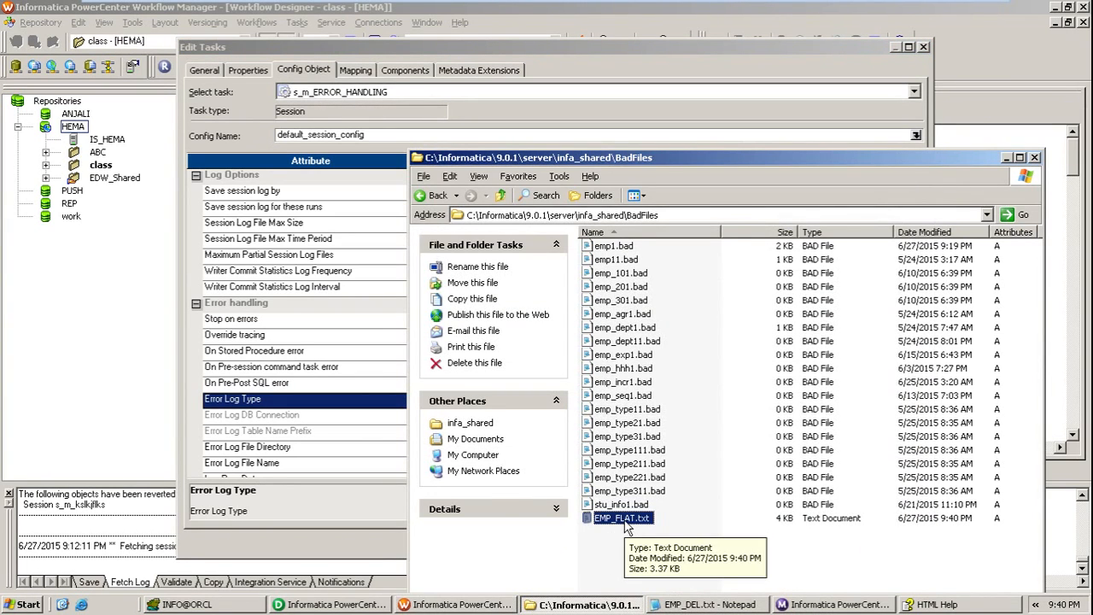
double_click(623, 518)
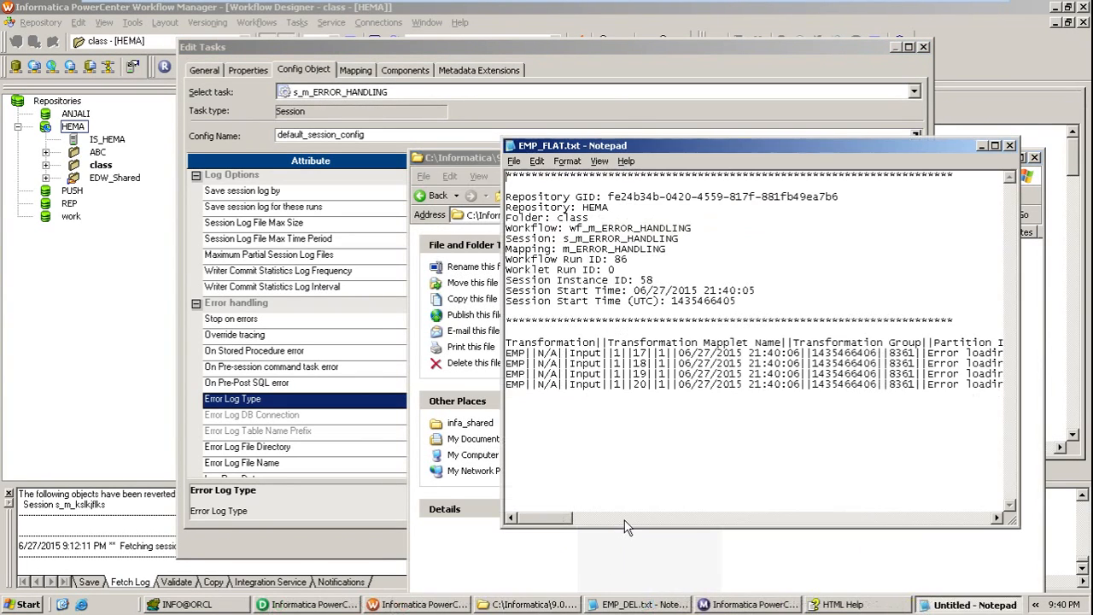
double_click(707, 145)
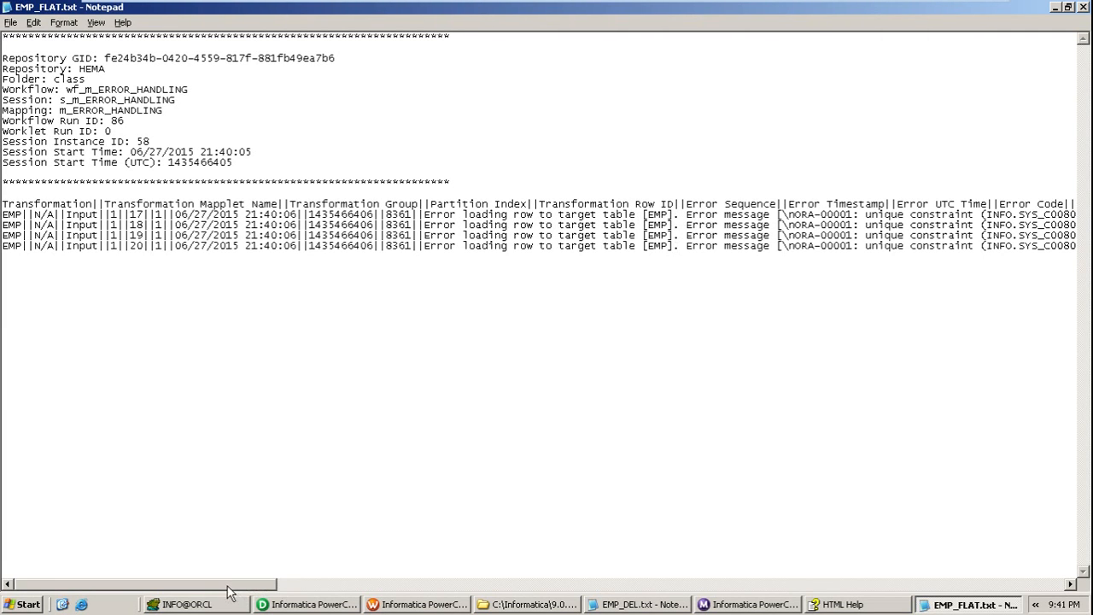
left_click_drag(238, 585, 325, 577)
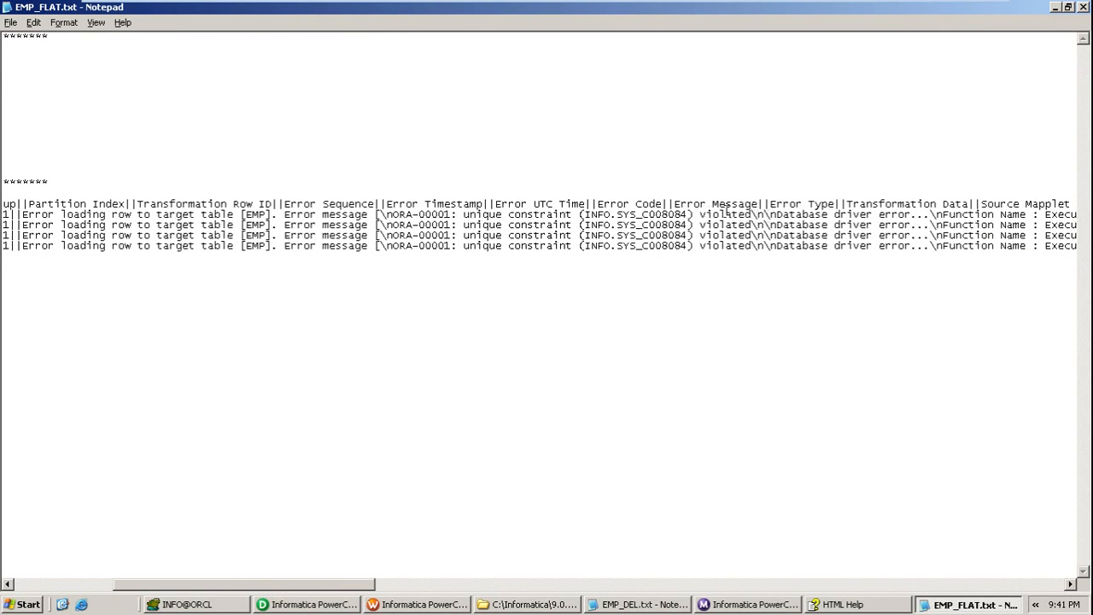
left_click_drag(753, 213, 26, 214)
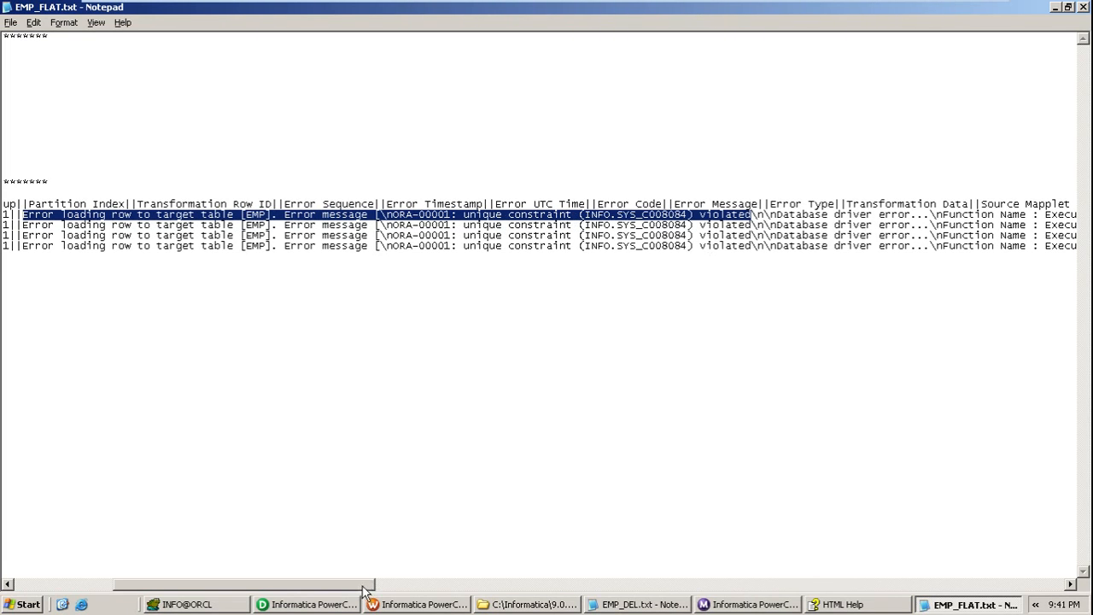
left_click_drag(367, 586, 176, 534)
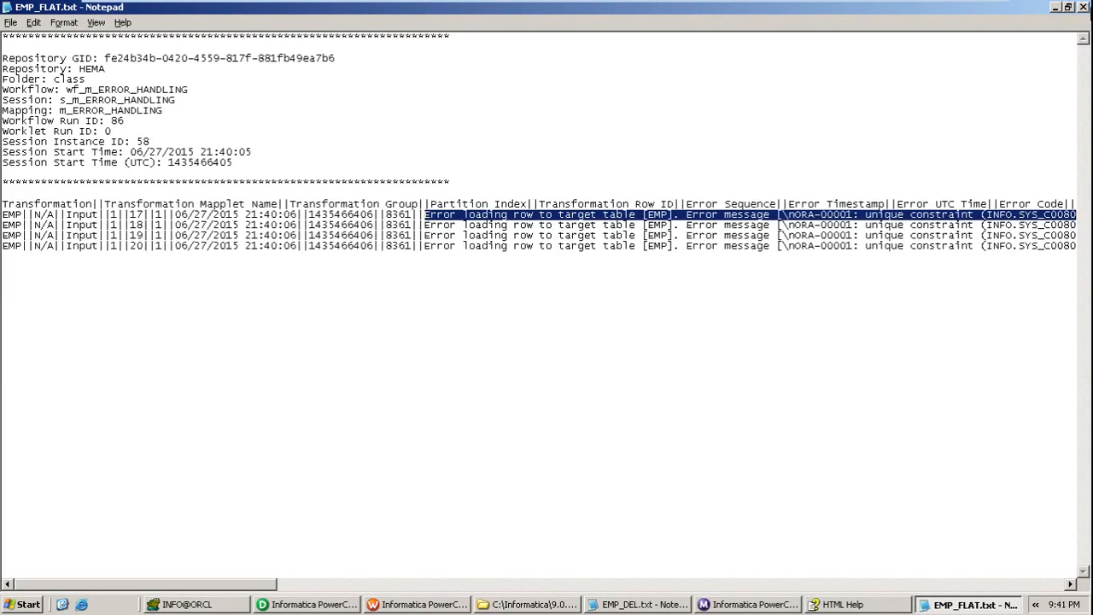
left_click(1083, 7)
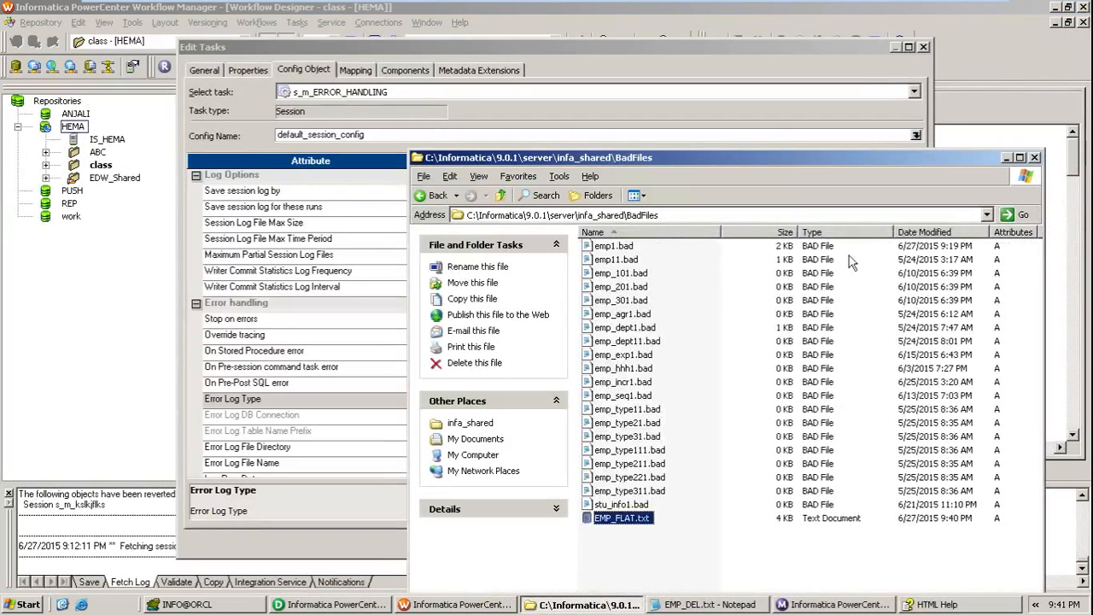
Return to the s_m_ERROR_HANDLING session settings and set the Error Log Type to Relational Database
left_click(330, 542)
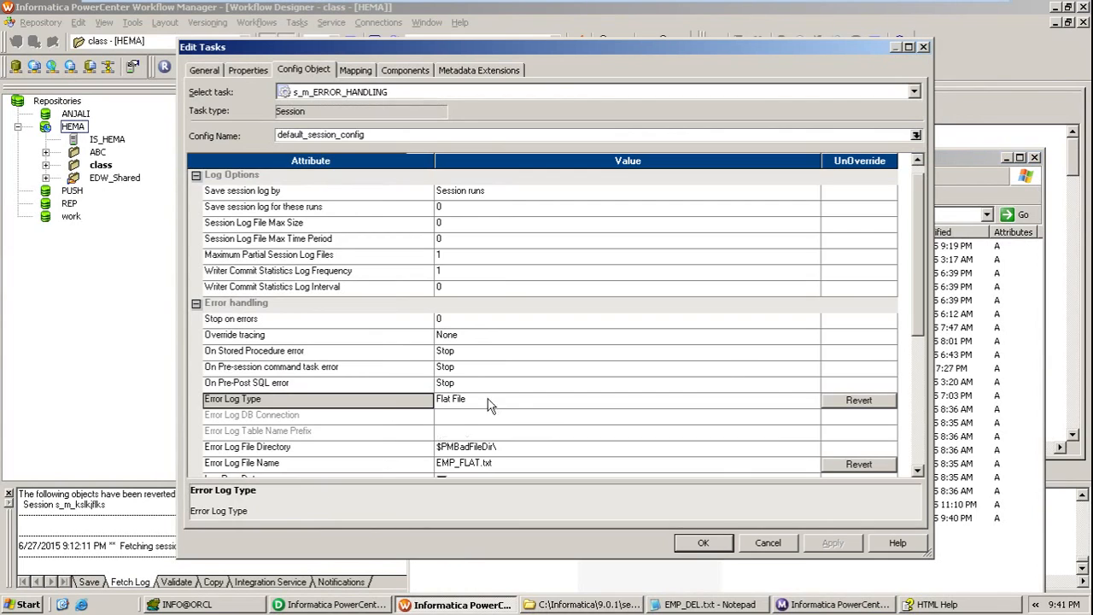
double_click(569, 44)
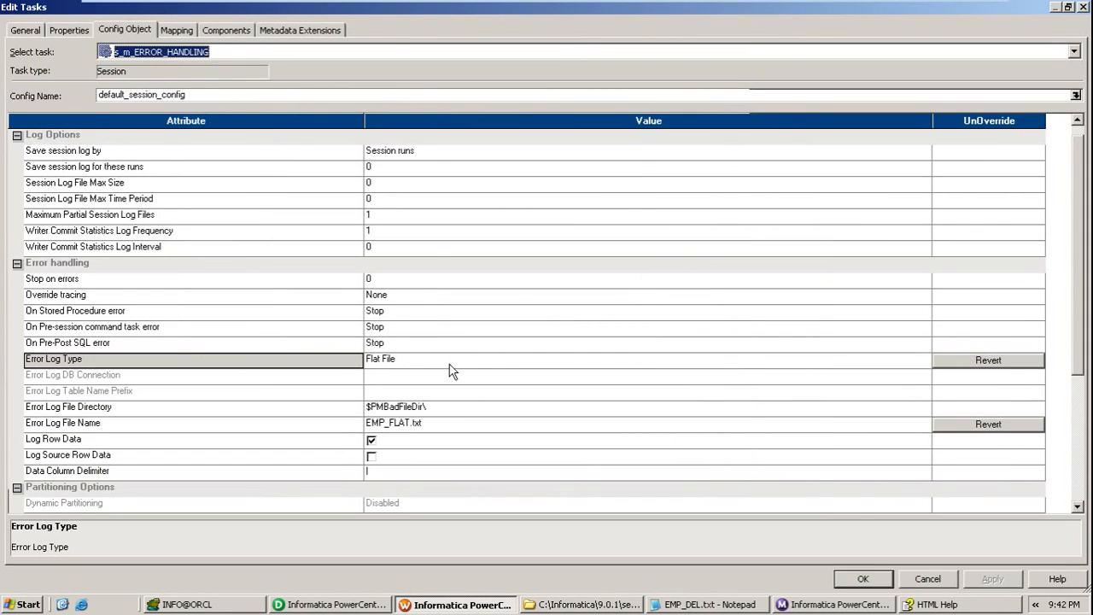
left_click(449, 365)
left_click(451, 389)
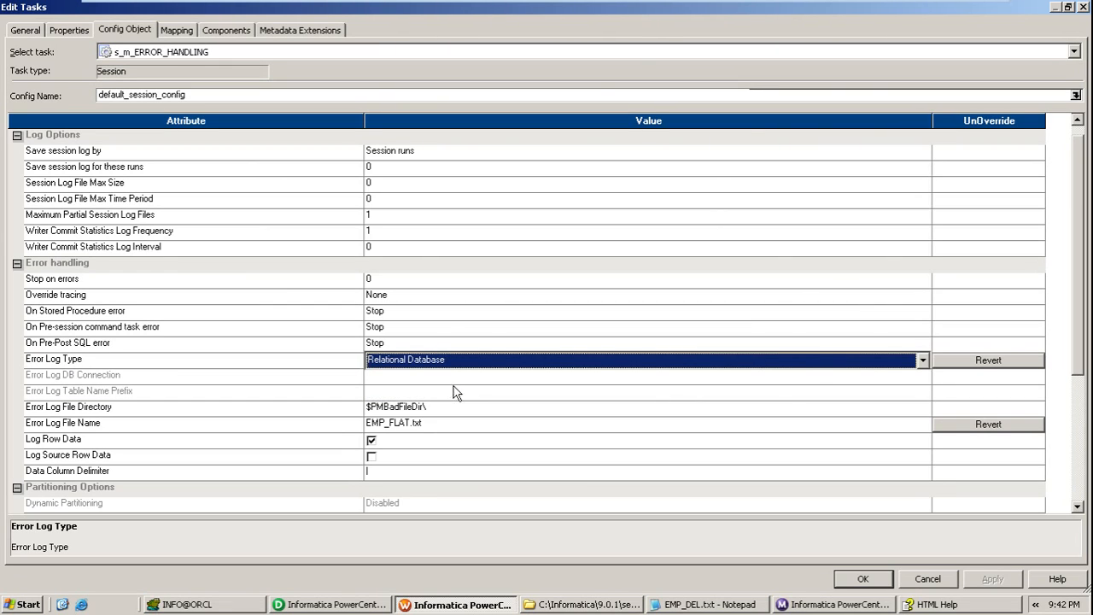
left_click(284, 394)
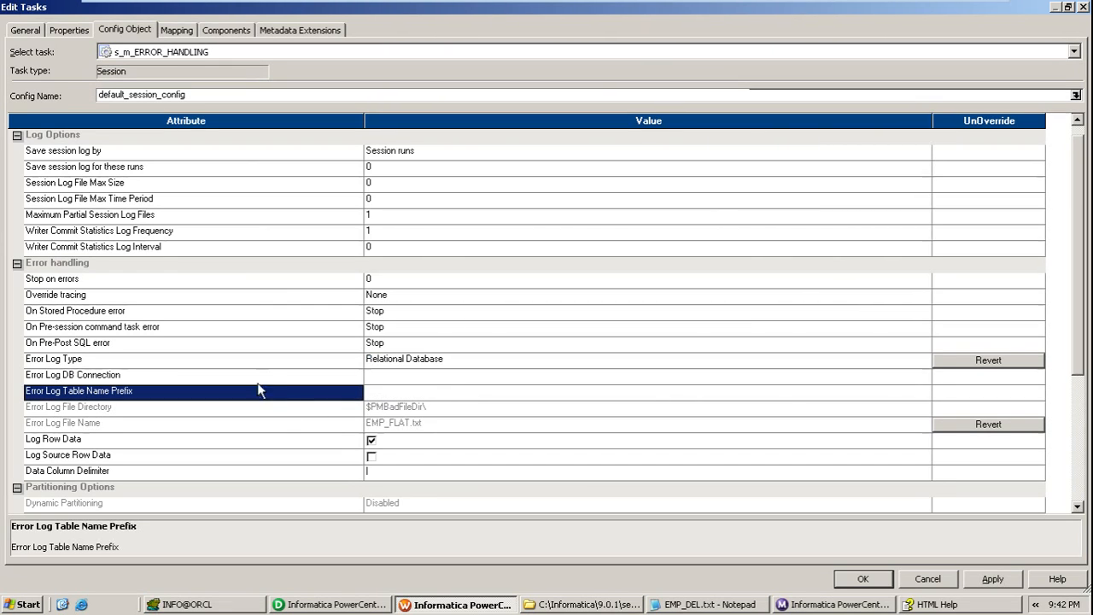
Set the session's Error Log DB Connection to the Oracle connection ORCL_INFO
left_click(252, 377)
left_click(250, 395)
left_click(283, 378)
left_click(404, 382)
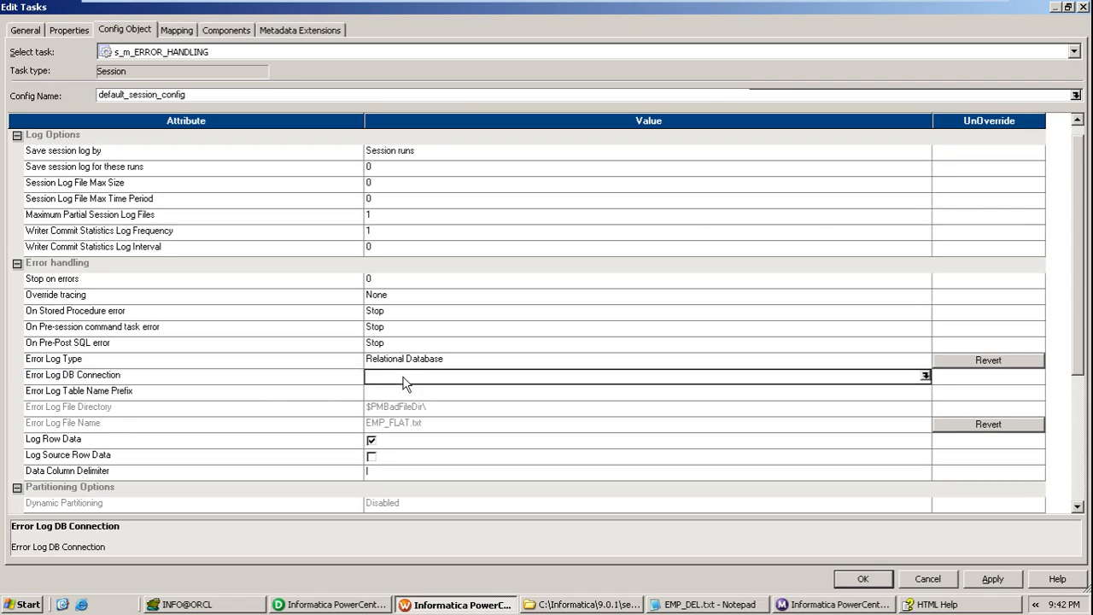
left_click(925, 376)
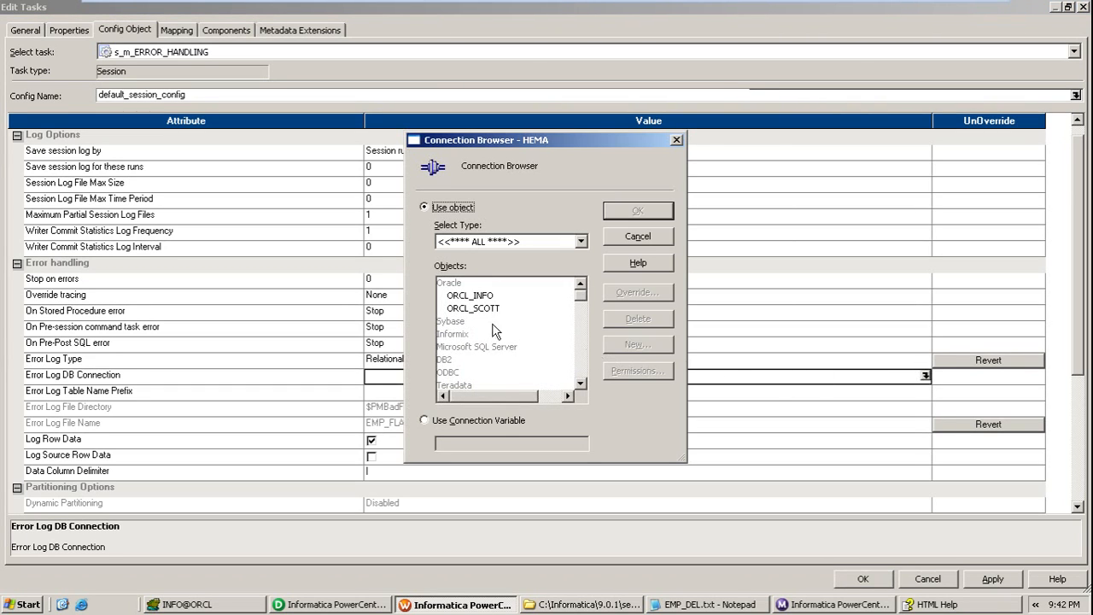
left_click(471, 296)
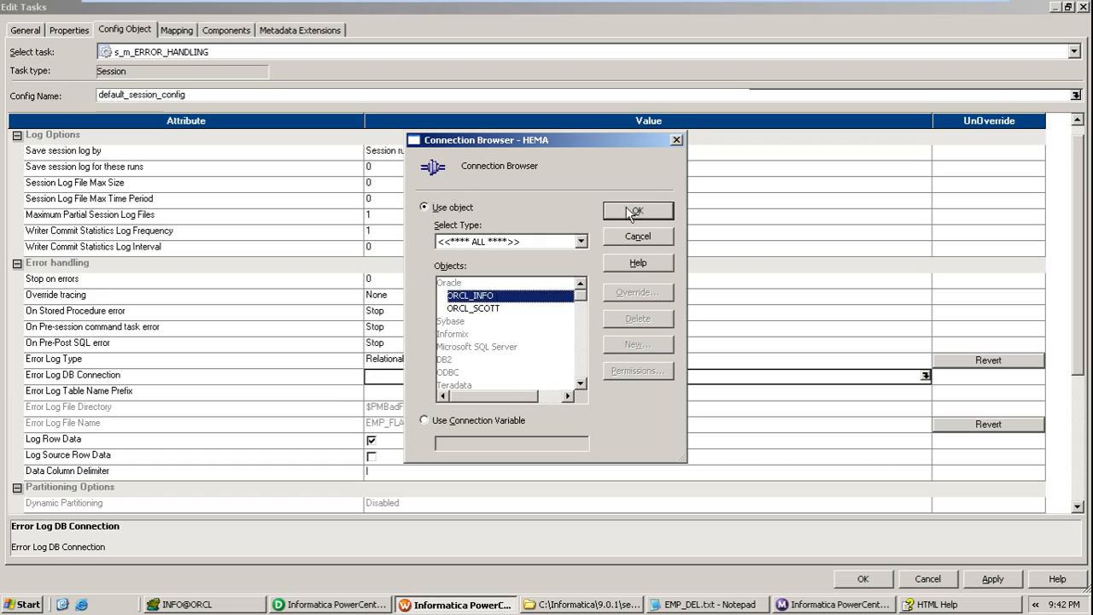
left_click(637, 211)
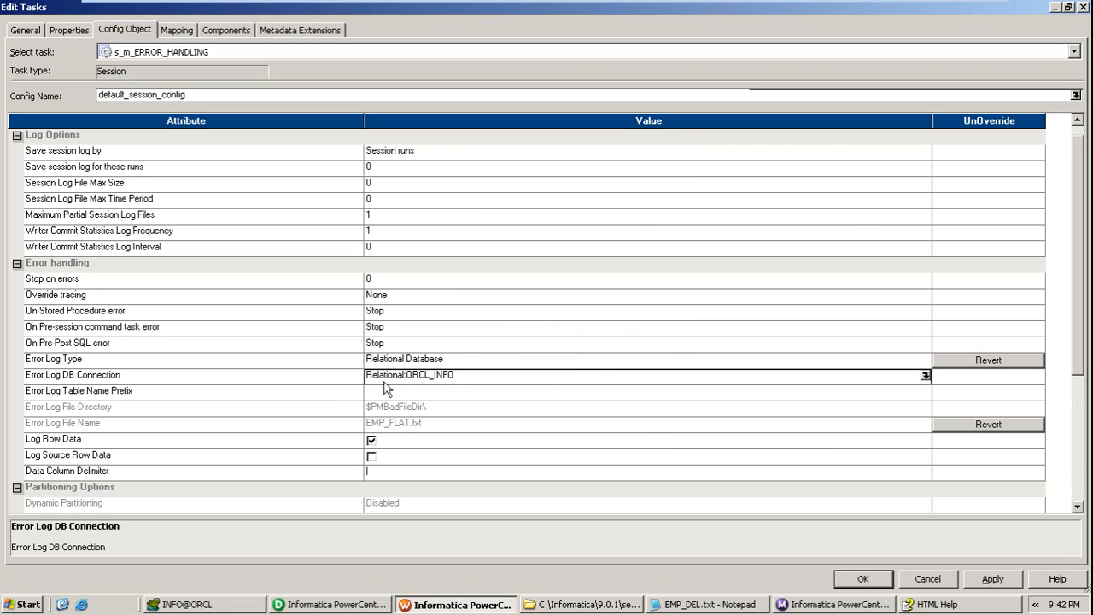
Set the Error Log Table Name Prefix to HEMA, then apply the session changes and close the task editor
left_click(455, 359)
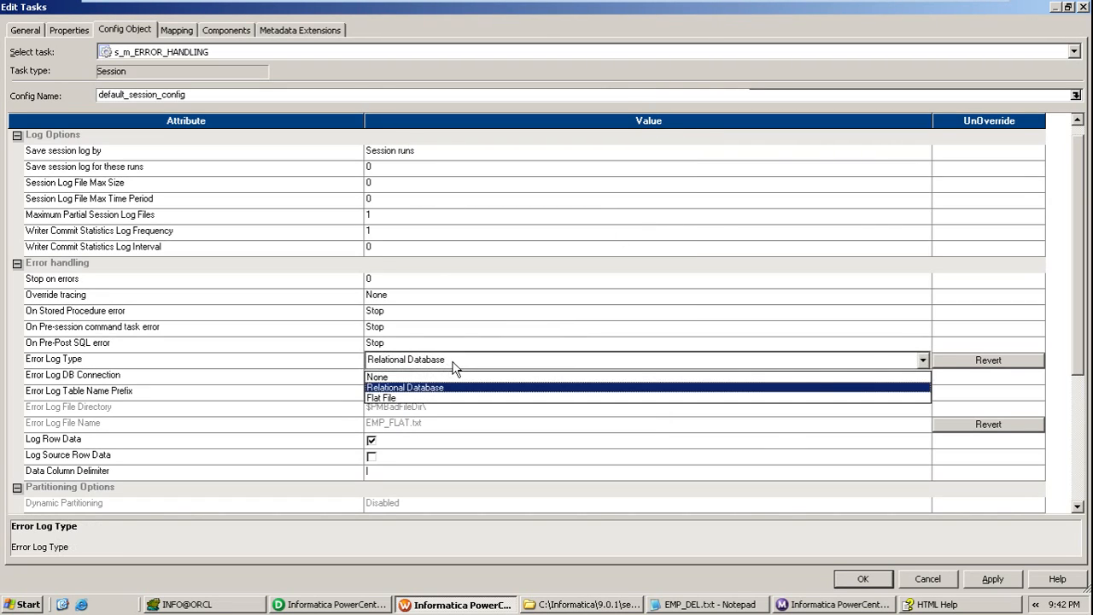
left_click(455, 368)
left_click(418, 392)
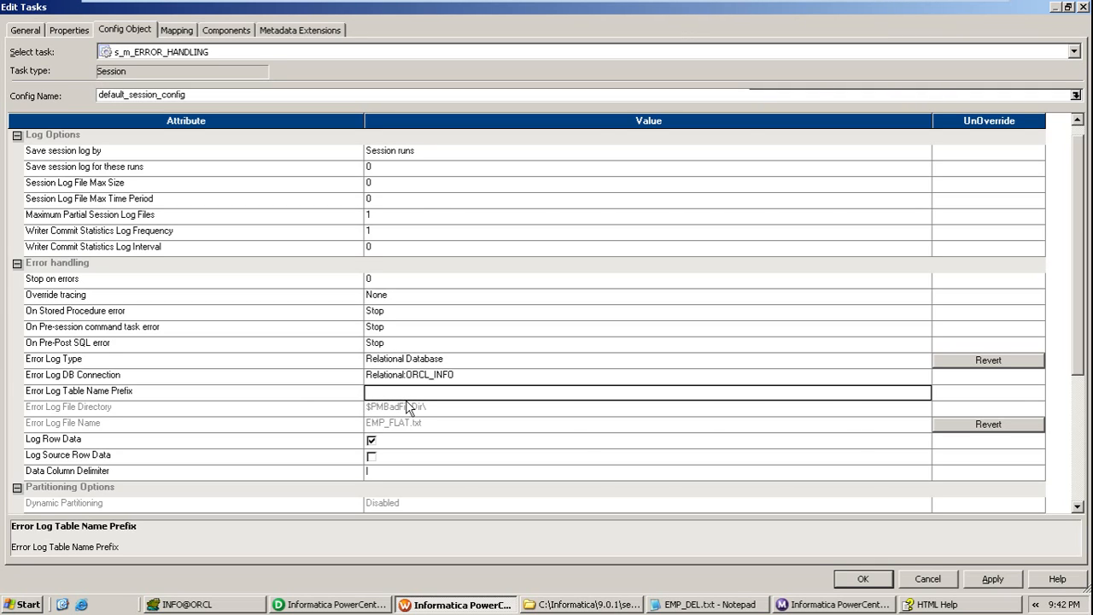
type("HEMA")
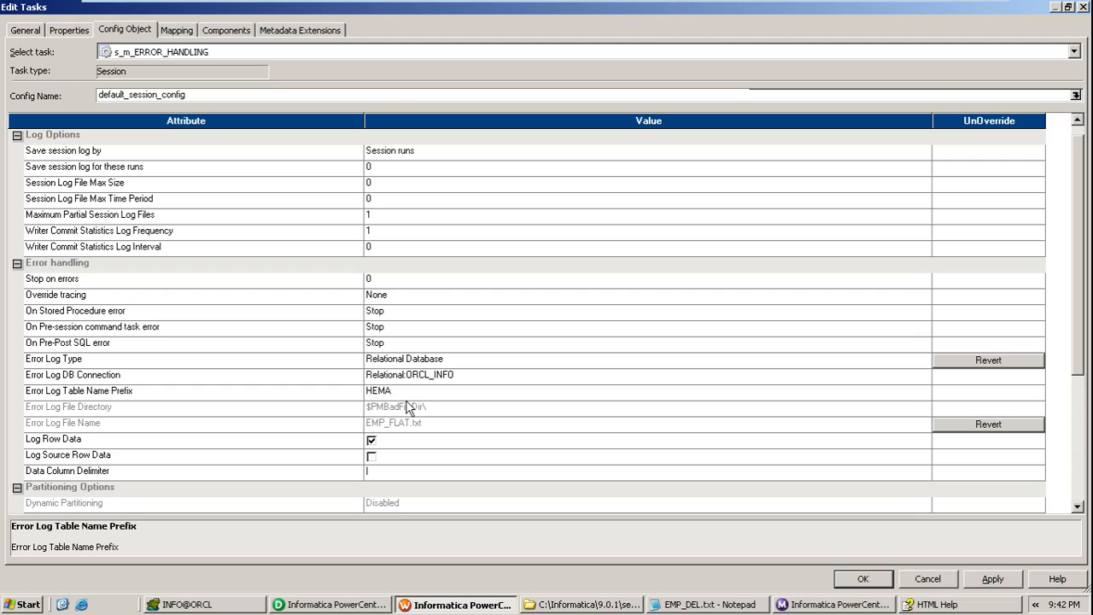
left_click(356, 396)
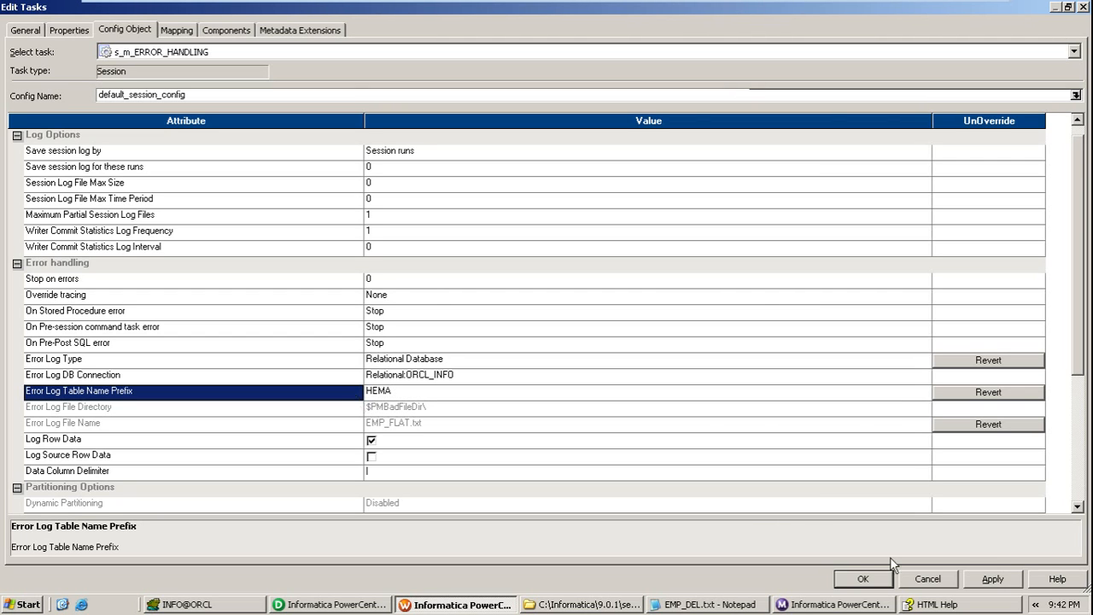
left_click(994, 581)
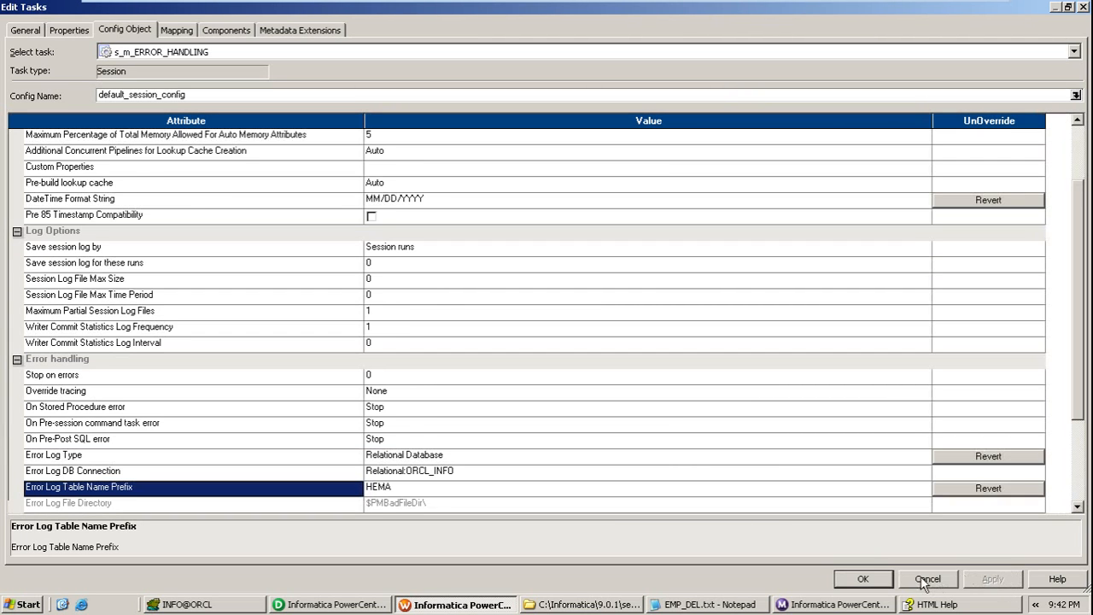
left_click(864, 579)
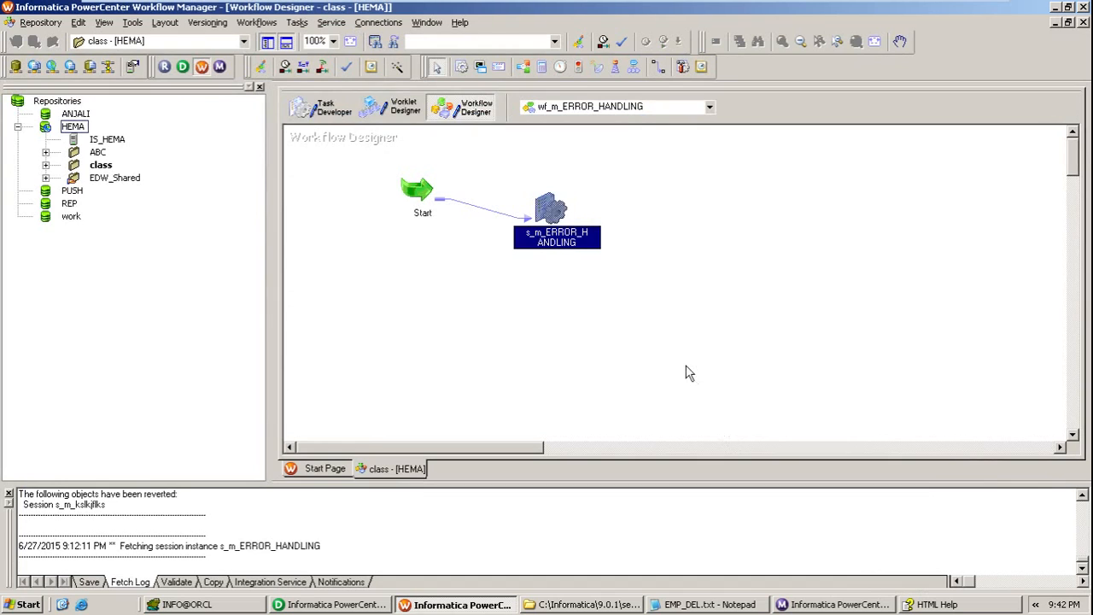
Switch to TOAD and refresh the data of the EMP table in the INFO schema
left_click(235, 604)
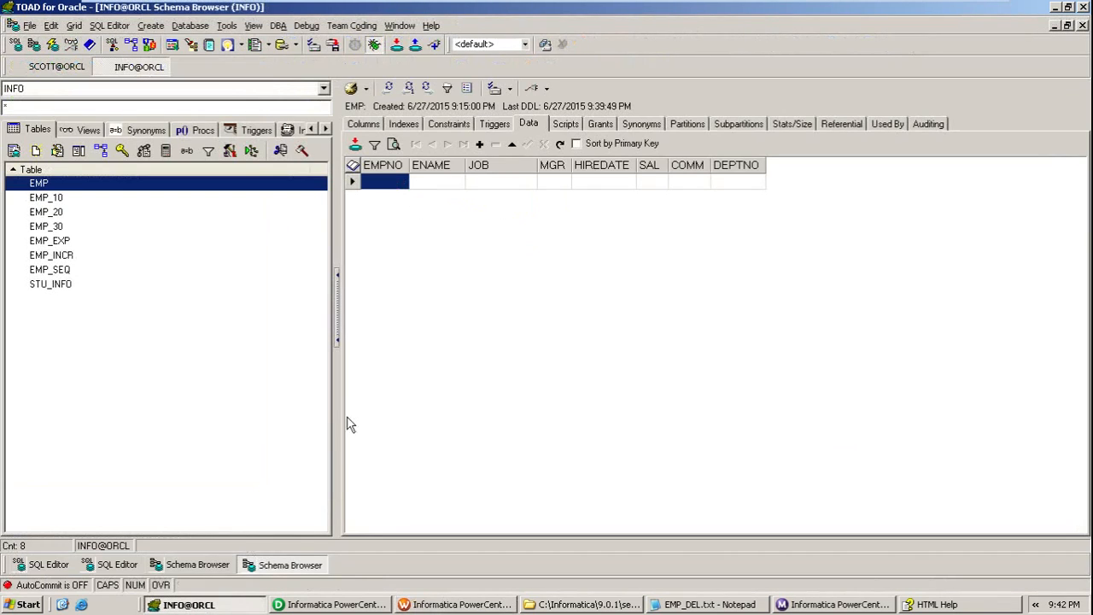
left_click(426, 88)
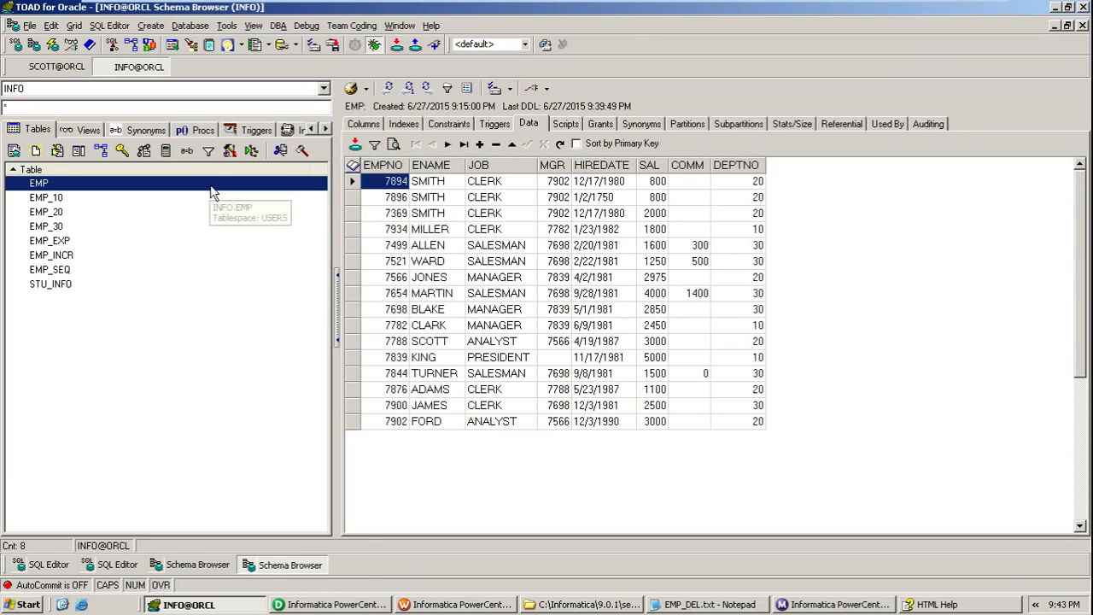
right_click(208, 202)
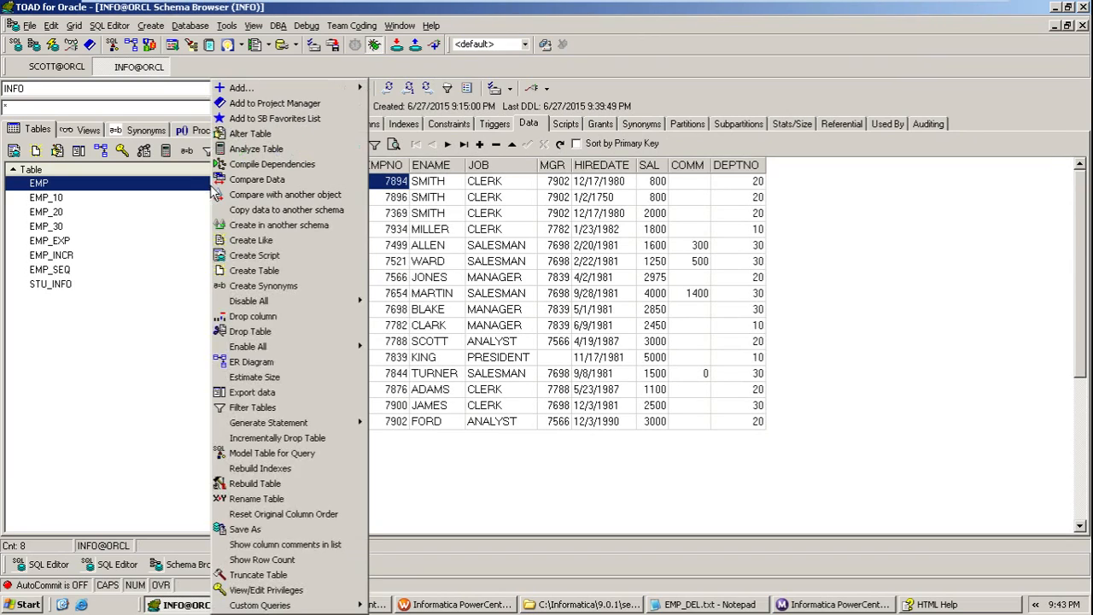
left_click(321, 590)
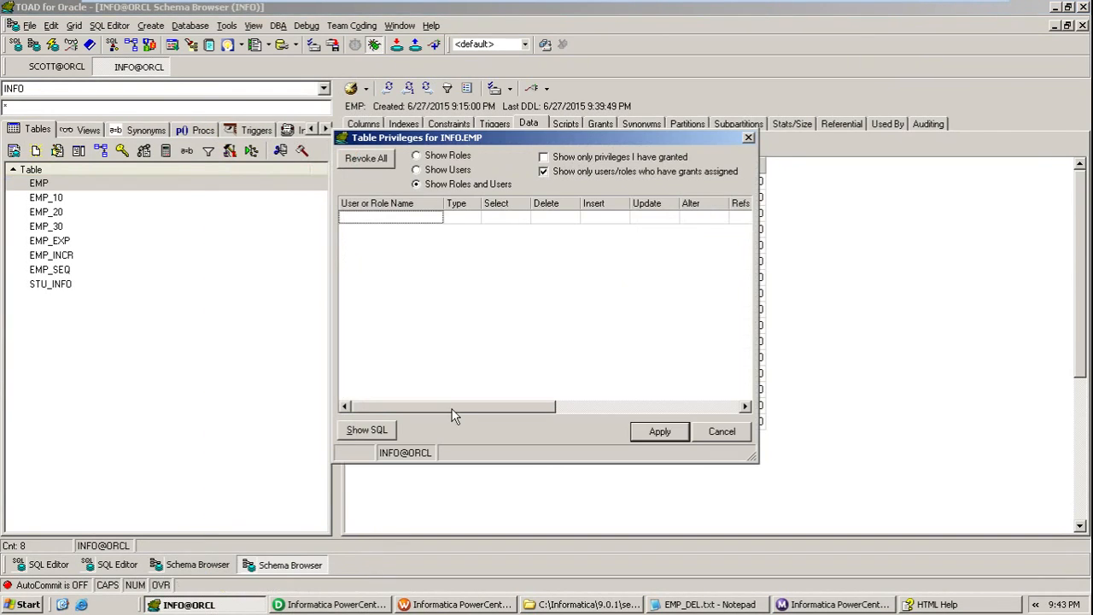
key("Escape")
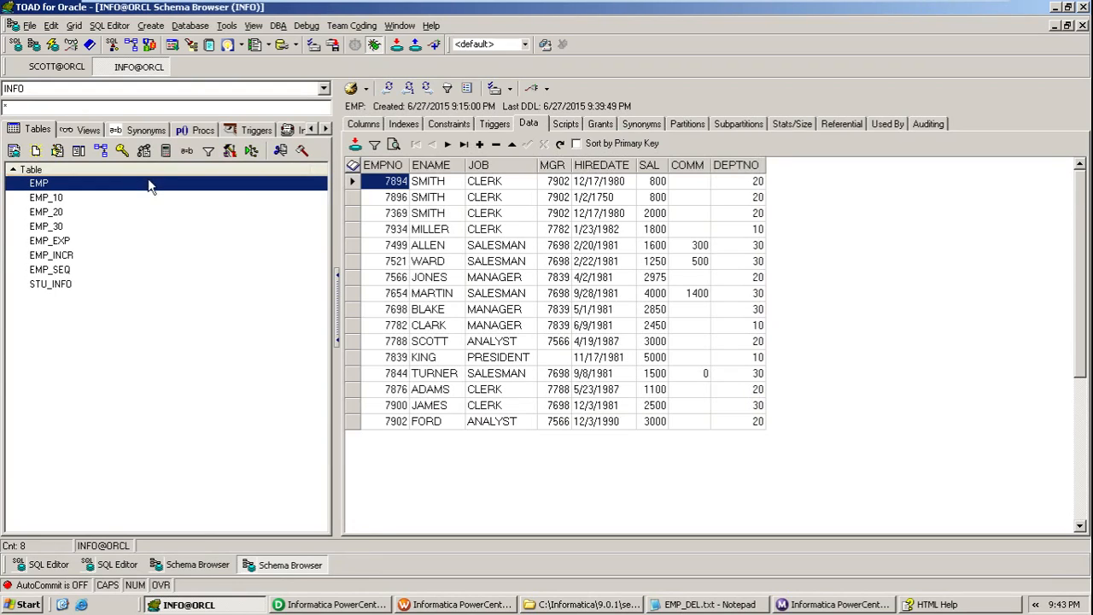
Truncate the EMP table with the Drop storage option
left_click(304, 149)
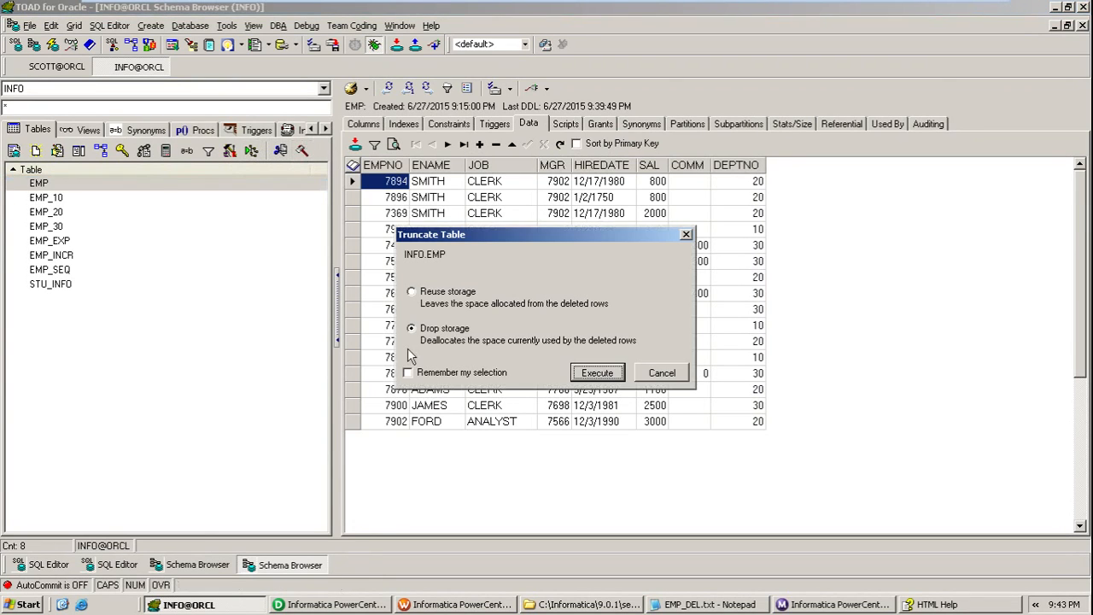
left_click(595, 374)
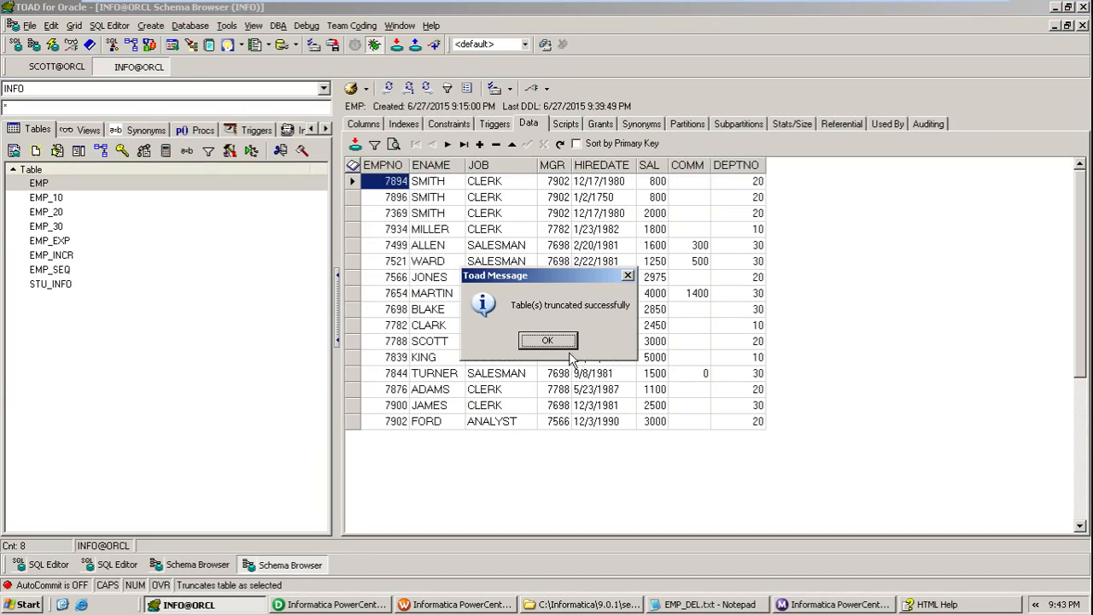
left_click(570, 352)
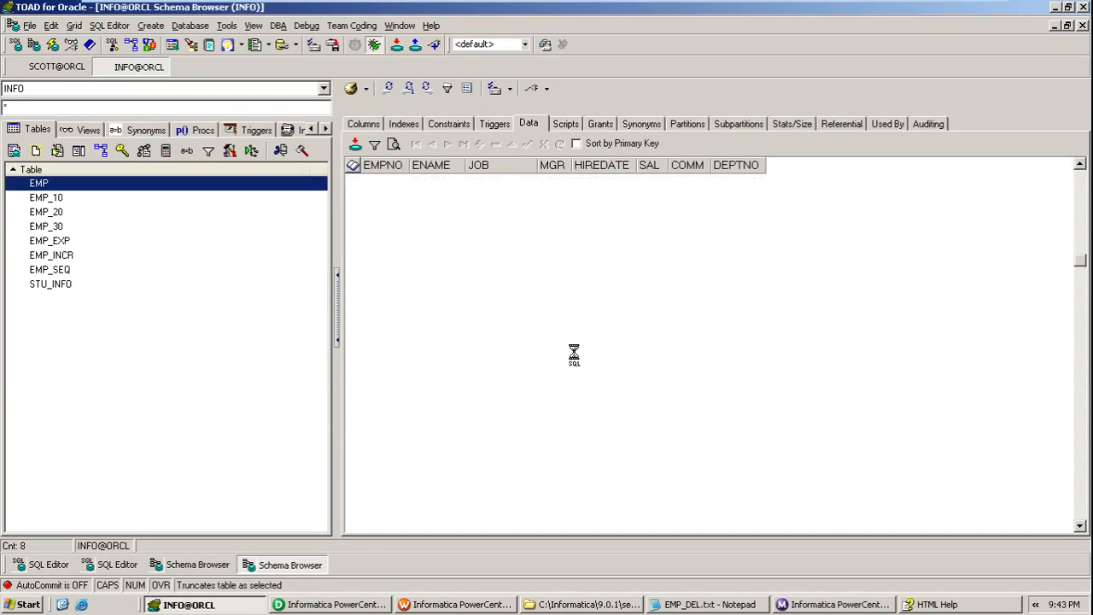
Return to Workflow Manager, save wf_m_ERROR_HANDLING, and start the workflow
left_click(444, 605)
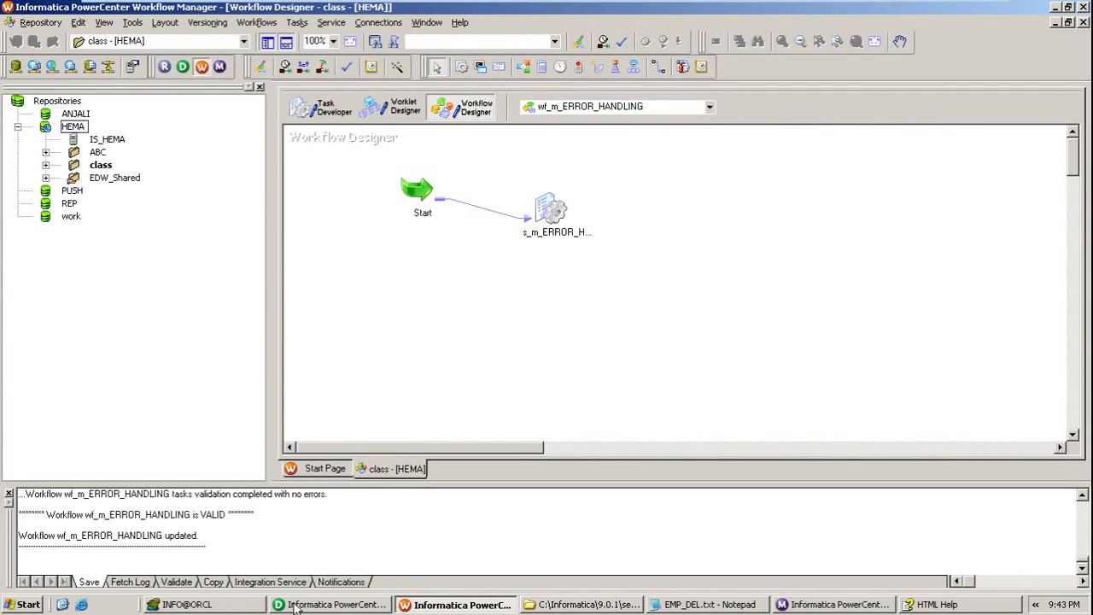
key("alt+Tab")
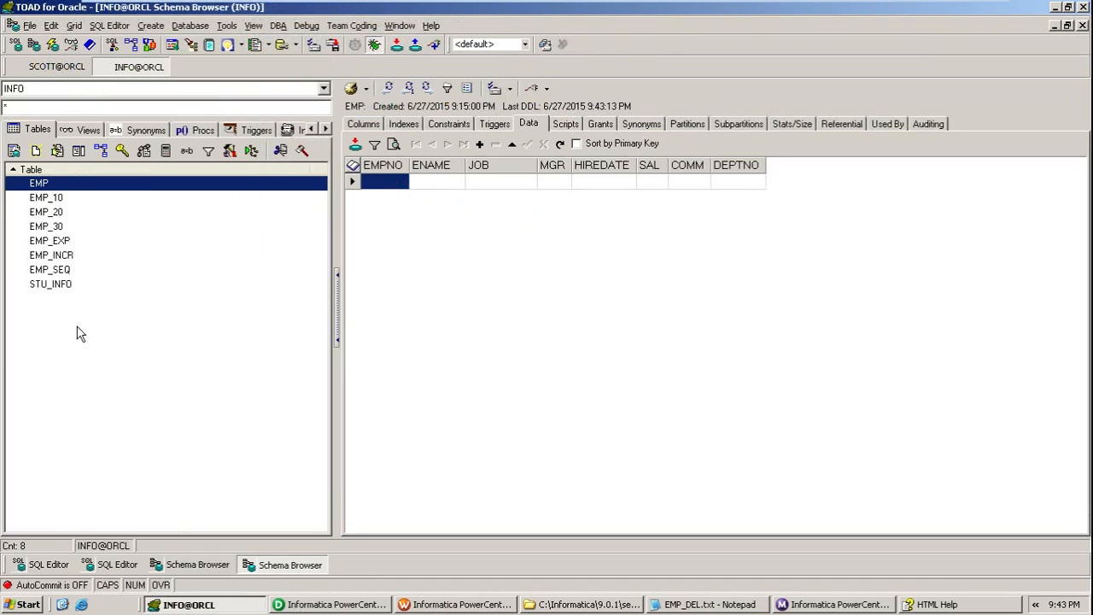
left_click(483, 602)
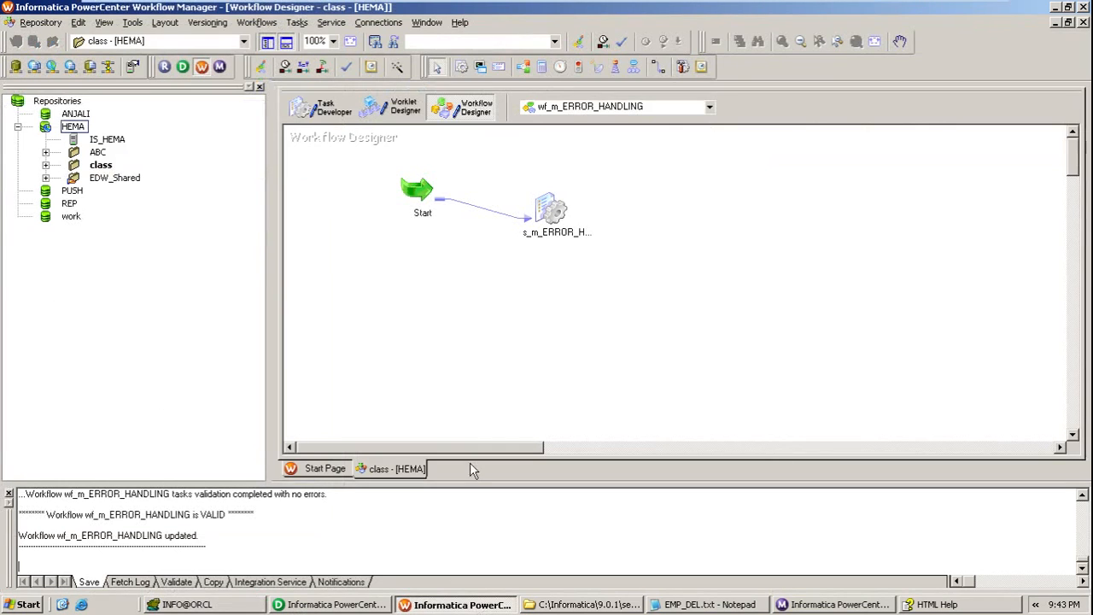
right_click(477, 344)
left_click(505, 431)
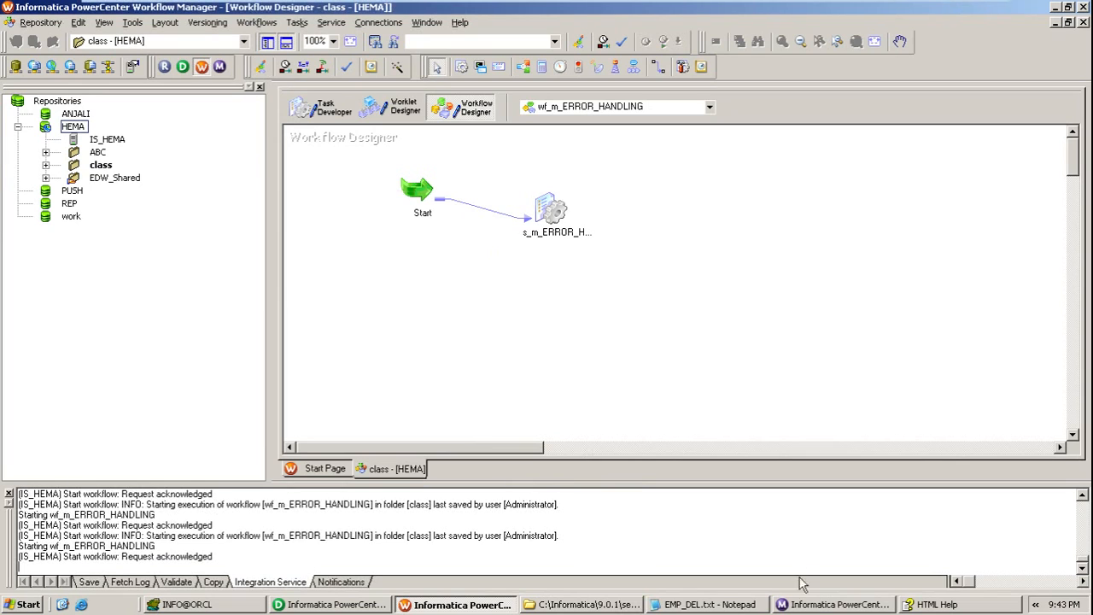
Switch to Workflow Monitor and check the source and target statistics of the newest s_m_ERROR_HANDLING run
left_click(809, 605)
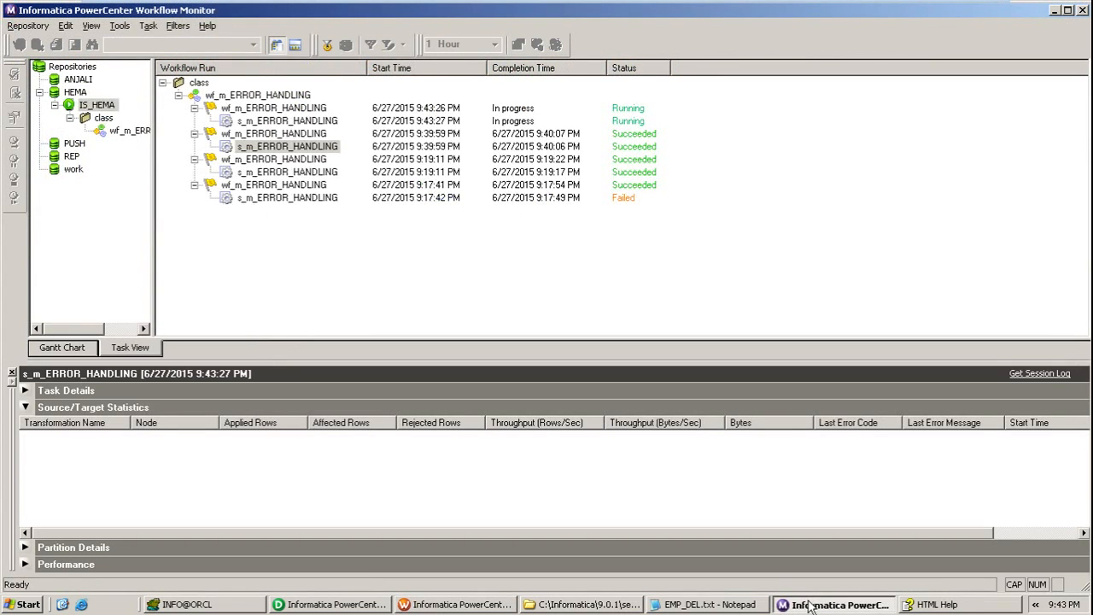
left_click(327, 124)
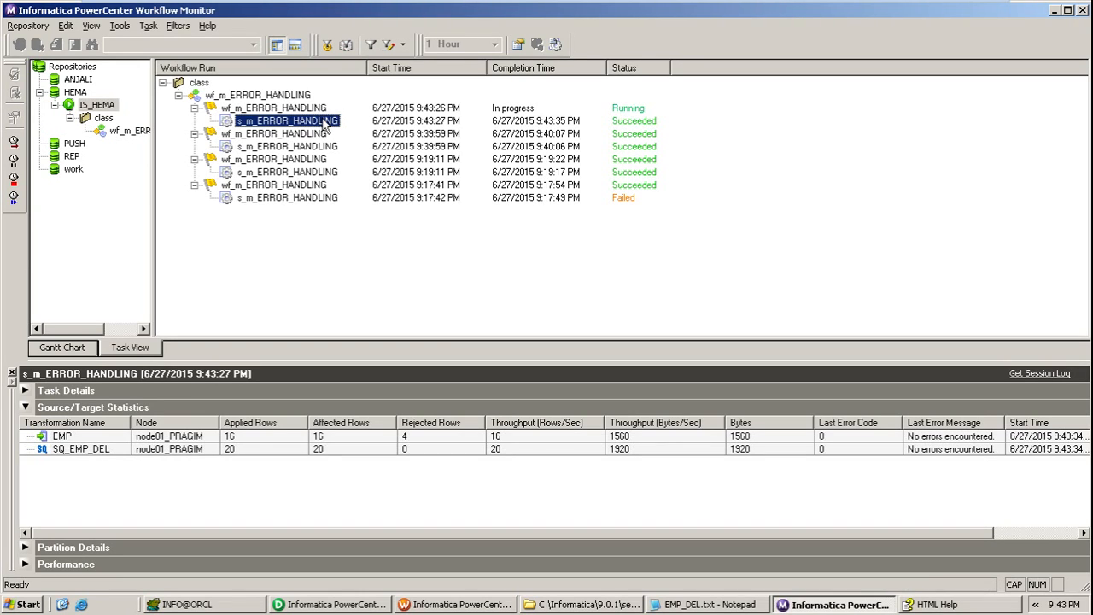
left_click(234, 450)
left_click(235, 437)
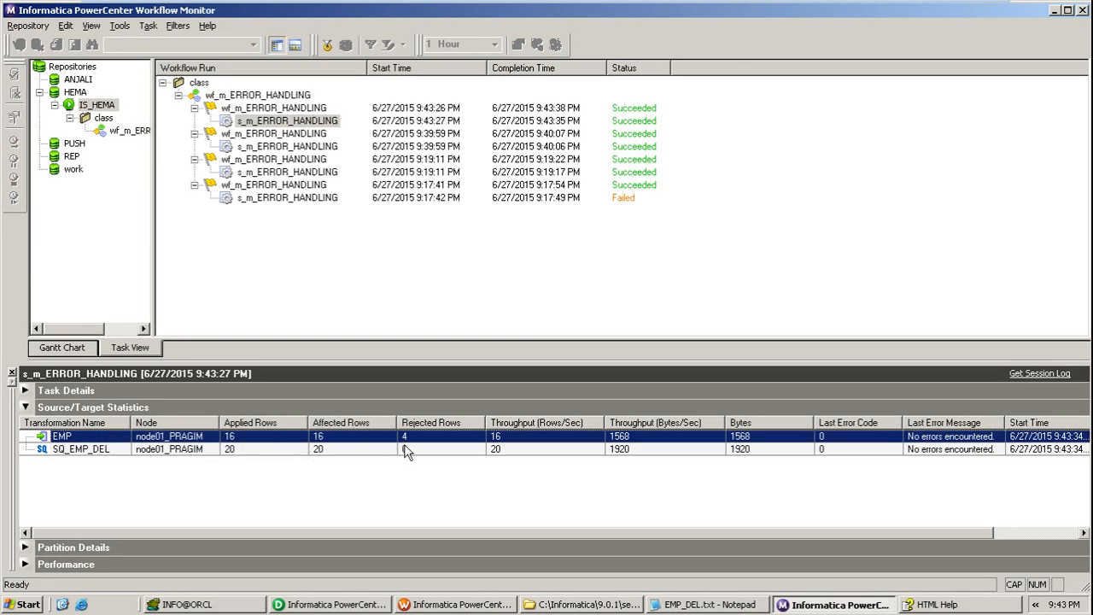
Refresh the INFO table list in TOAD and look through the HEMAPMERR_DATA, HEMAPMERR_MSG, HEMAPMERR_SESS and HEMAPMERR_TRANS tables
left_click(232, 603)
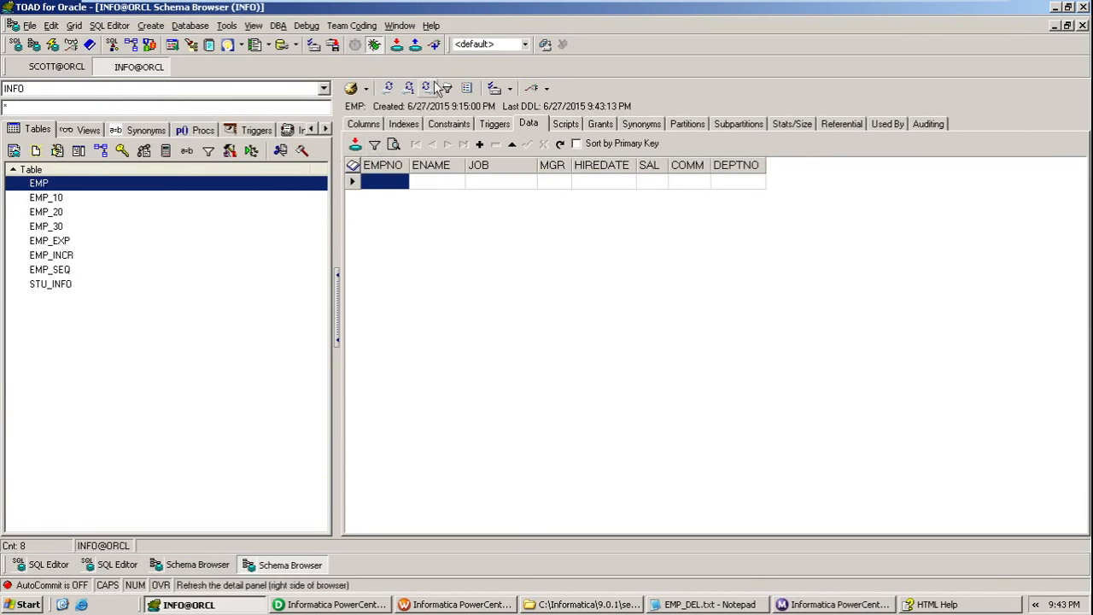
left_click(409, 89)
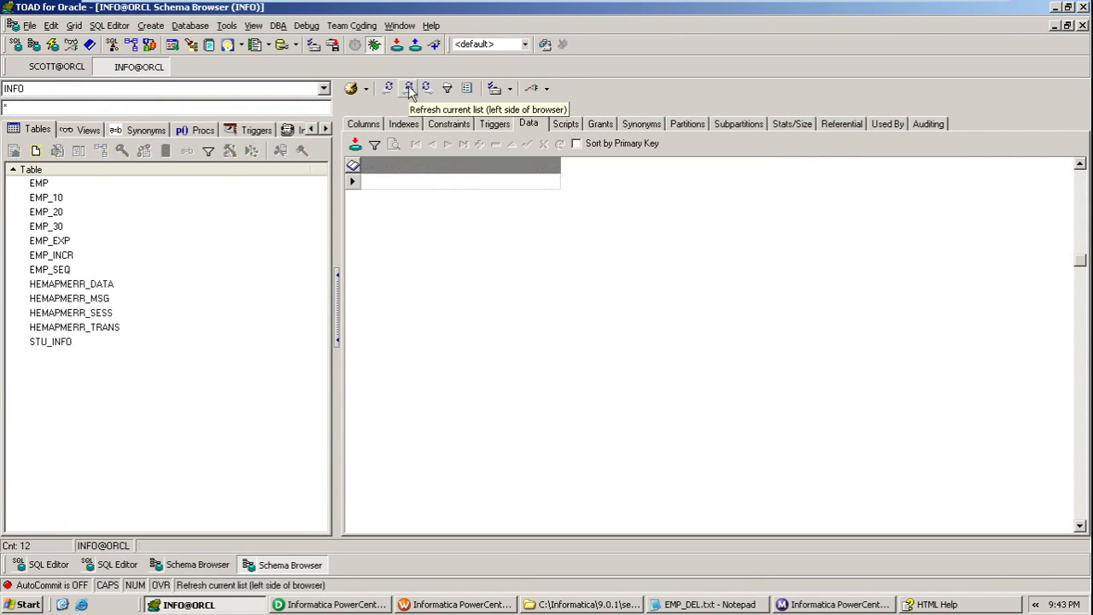
left_click(100, 284)
left_click(102, 300)
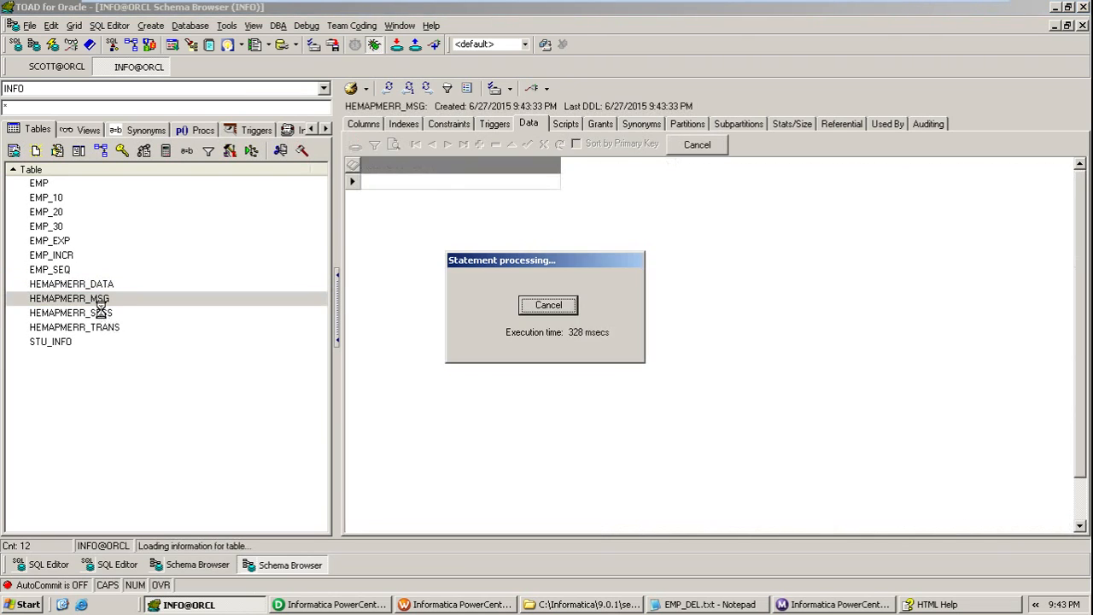
left_click(110, 312)
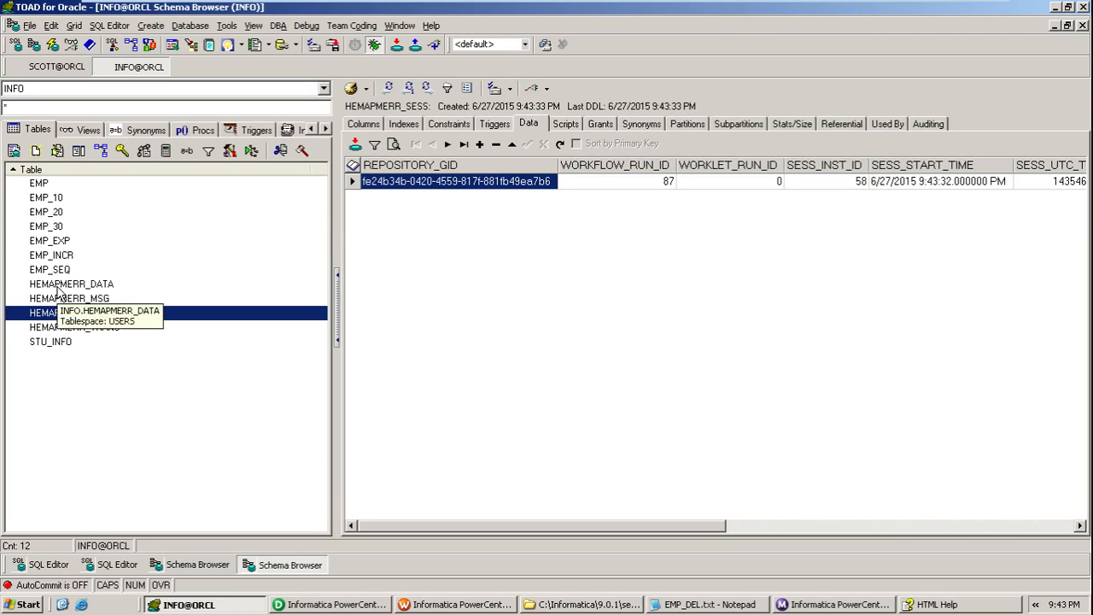
left_click(89, 290)
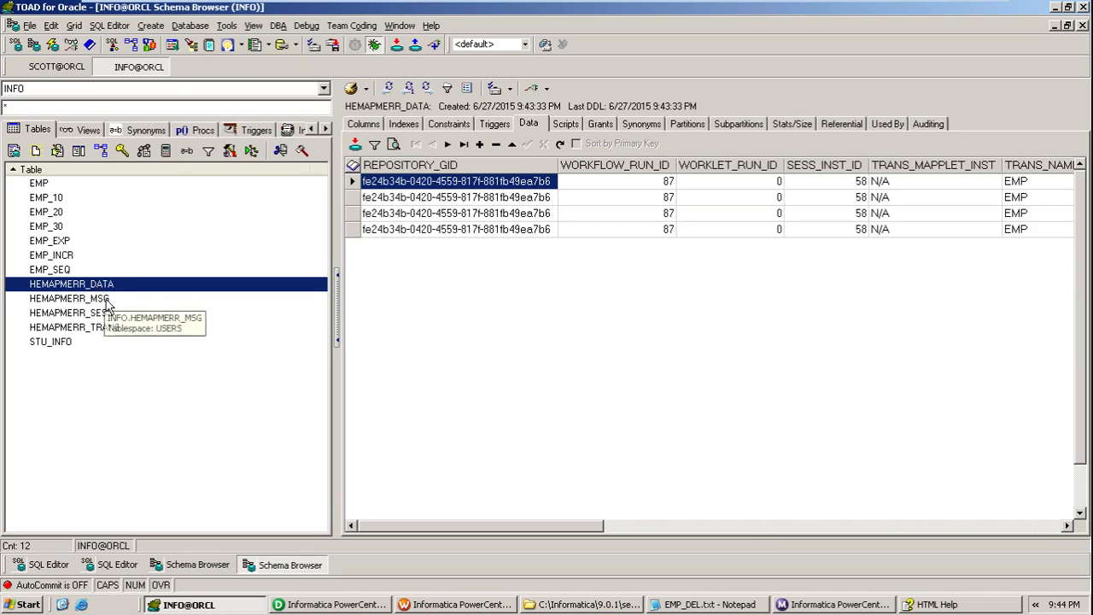
left_click(110, 300)
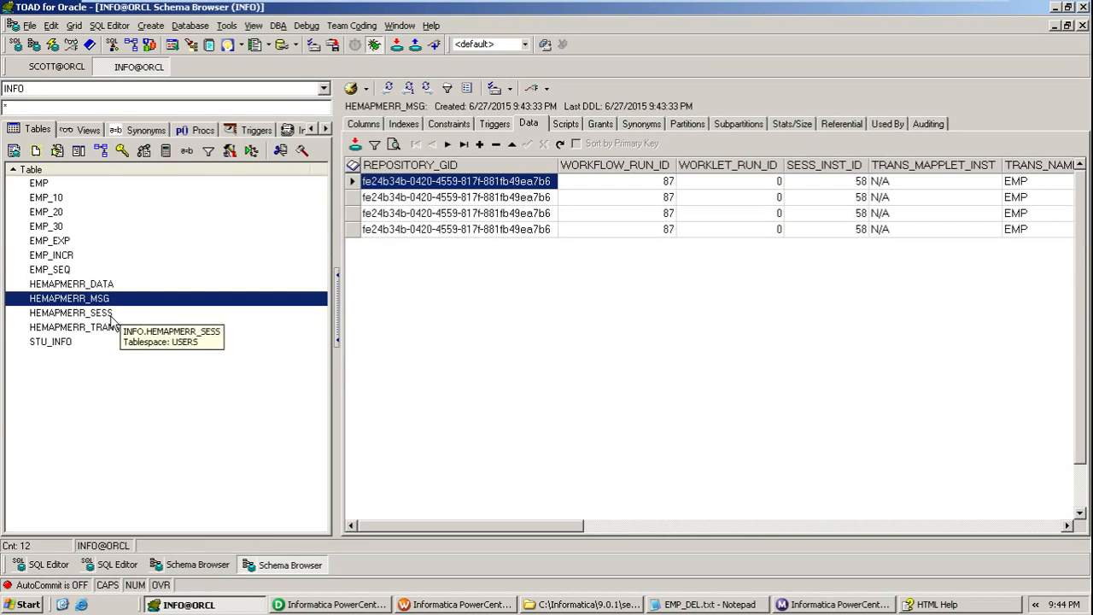
left_click(103, 313)
left_click(113, 330)
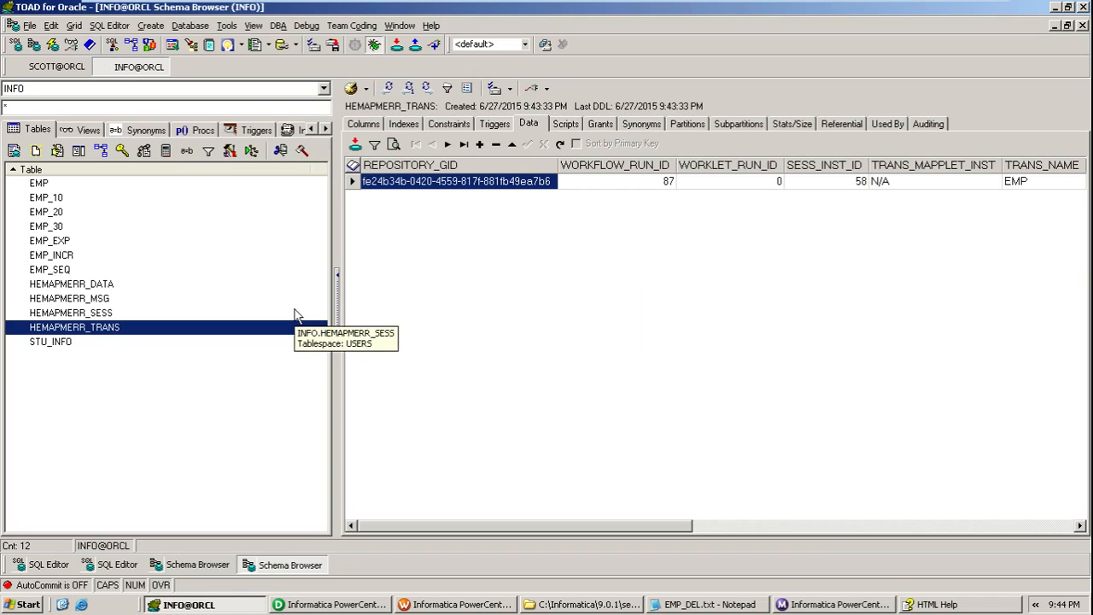
Widen the data grid and examine the rejected row data and source columns logged in HEMAPMERR_DATA
left_click(102, 290)
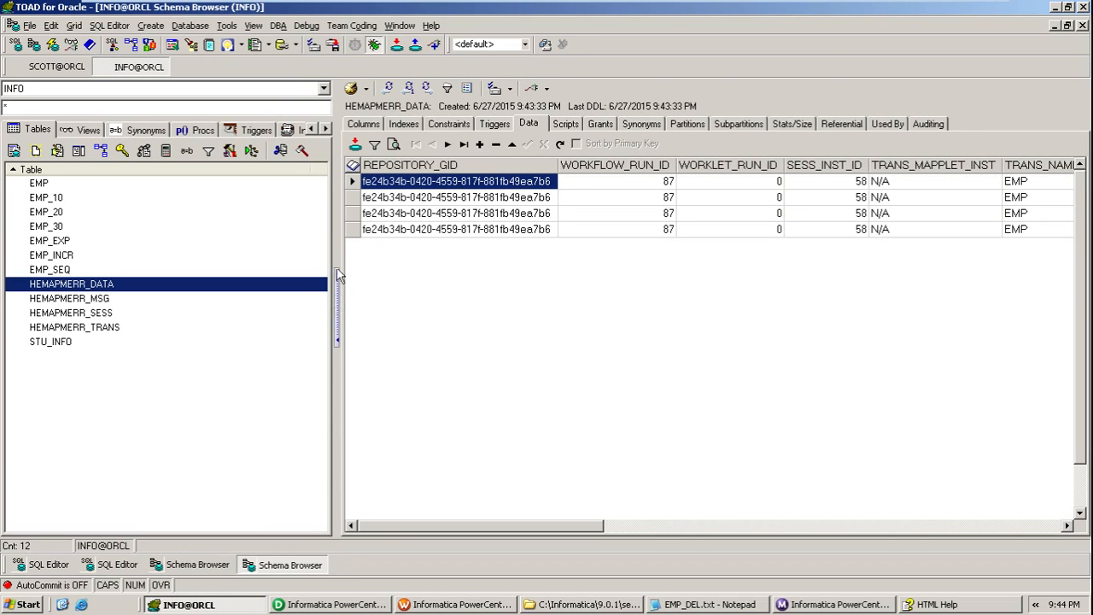
left_click_drag(336, 260, 283, 262)
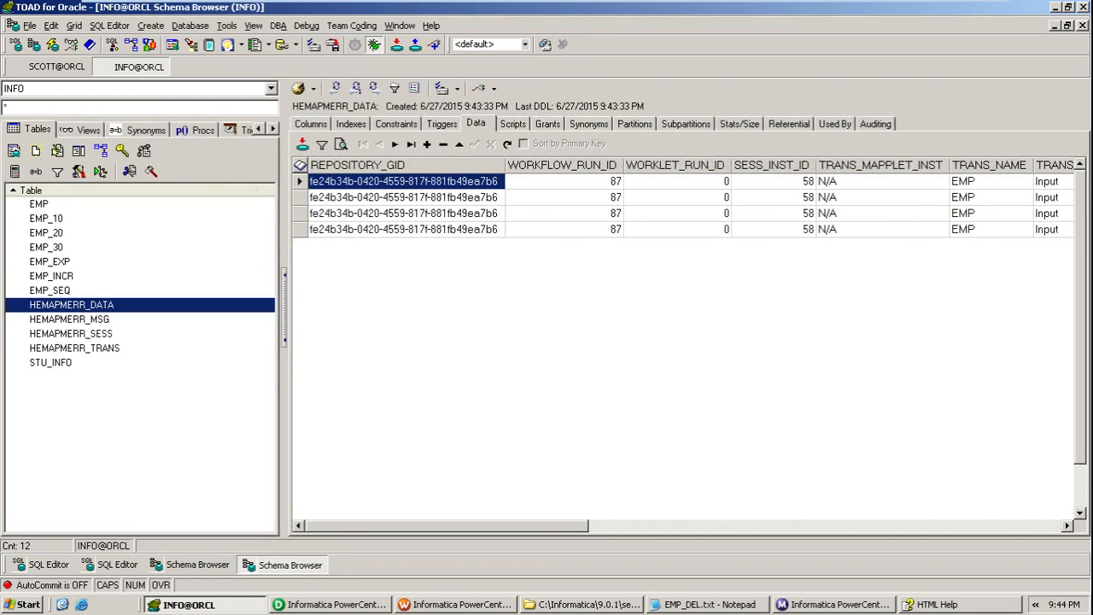
left_click(553, 528)
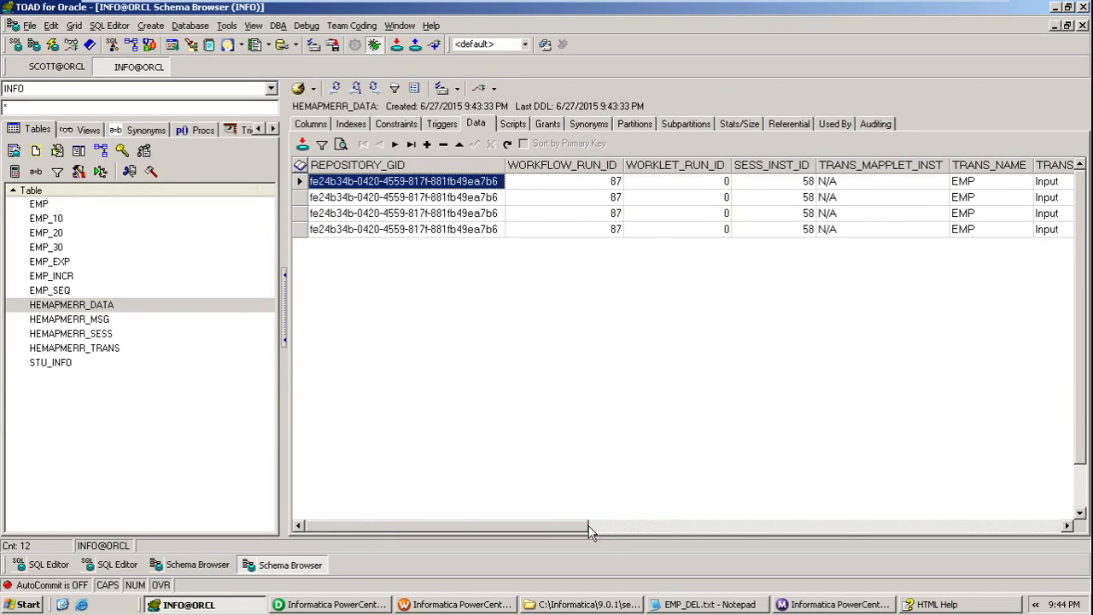
left_click_drag(589, 532, 858, 526)
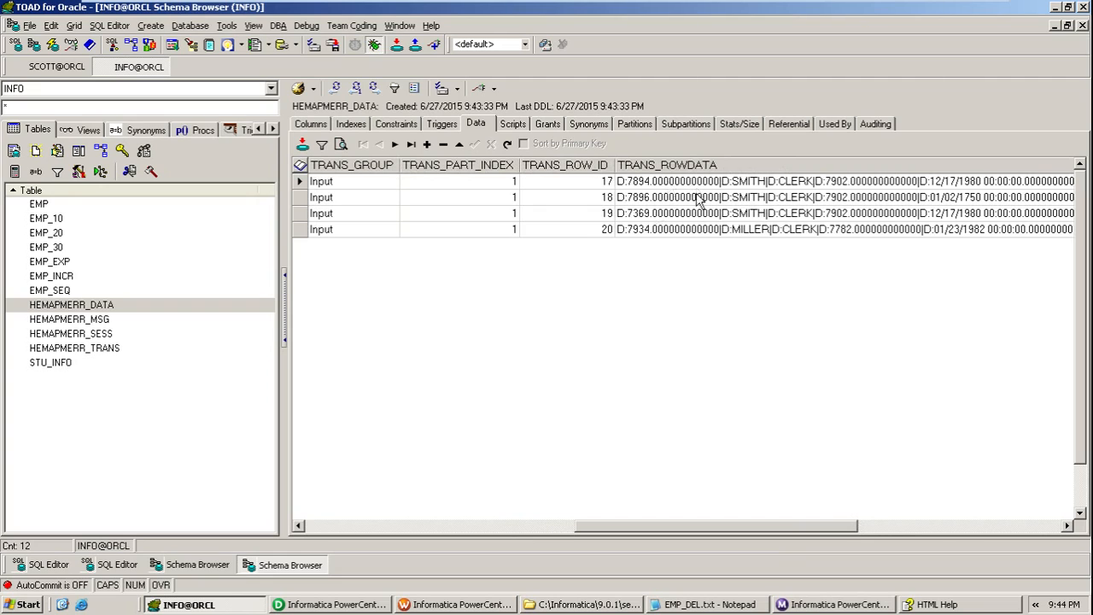
left_click_drag(727, 524, 959, 495)
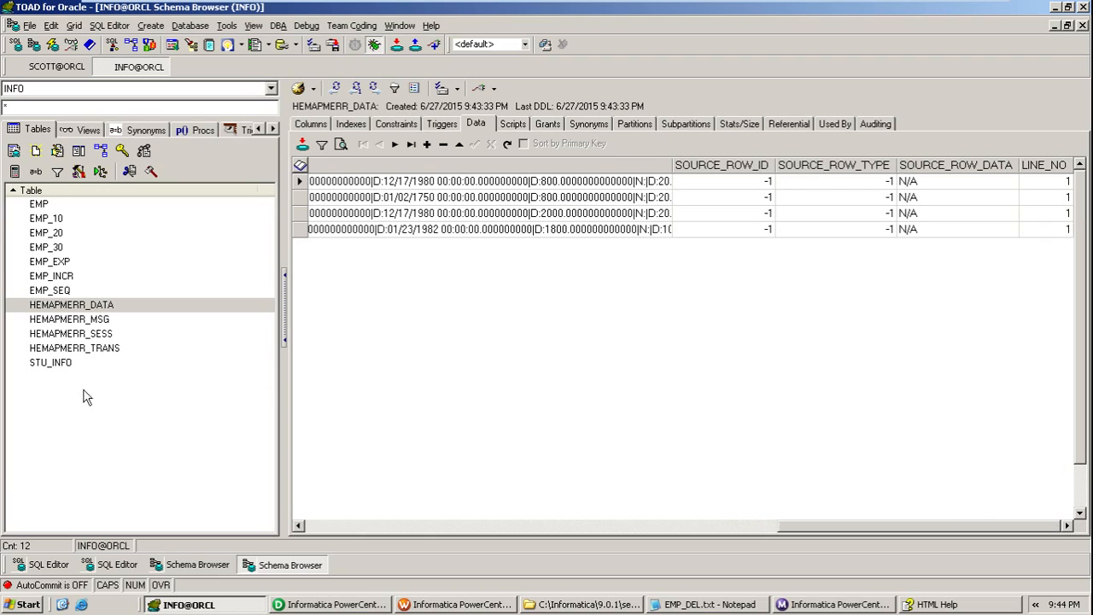
Examine the error codes and ERROR_MSG texts logged in HEMAPMERR_MSG for the rejected EMP rows
left_click(98, 318)
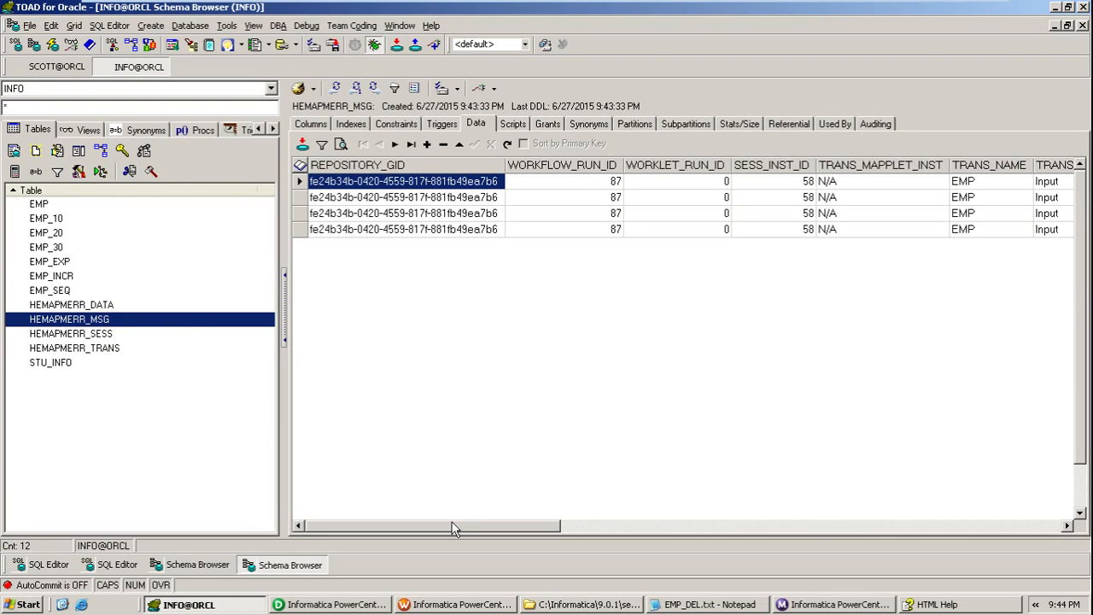
left_click_drag(452, 525, 728, 525)
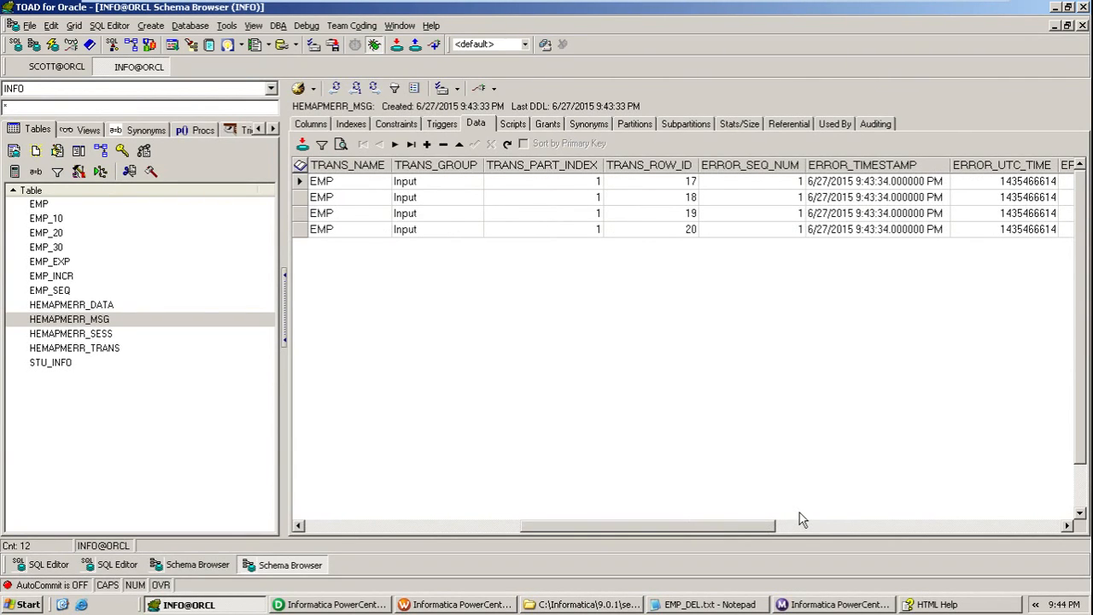
left_click_drag(799, 518, 898, 501)
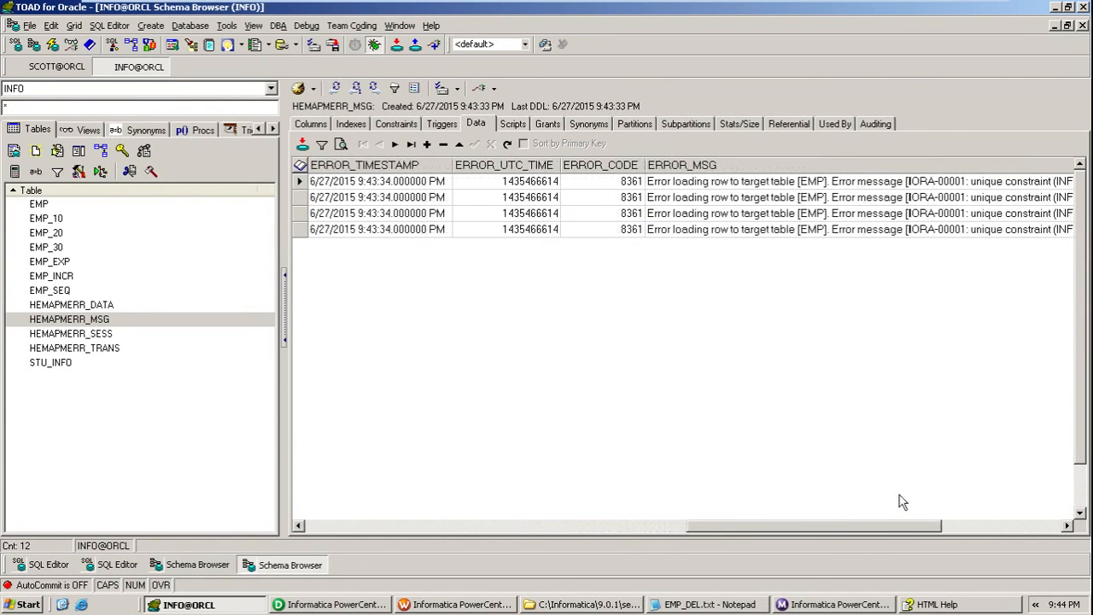
left_click(721, 182)
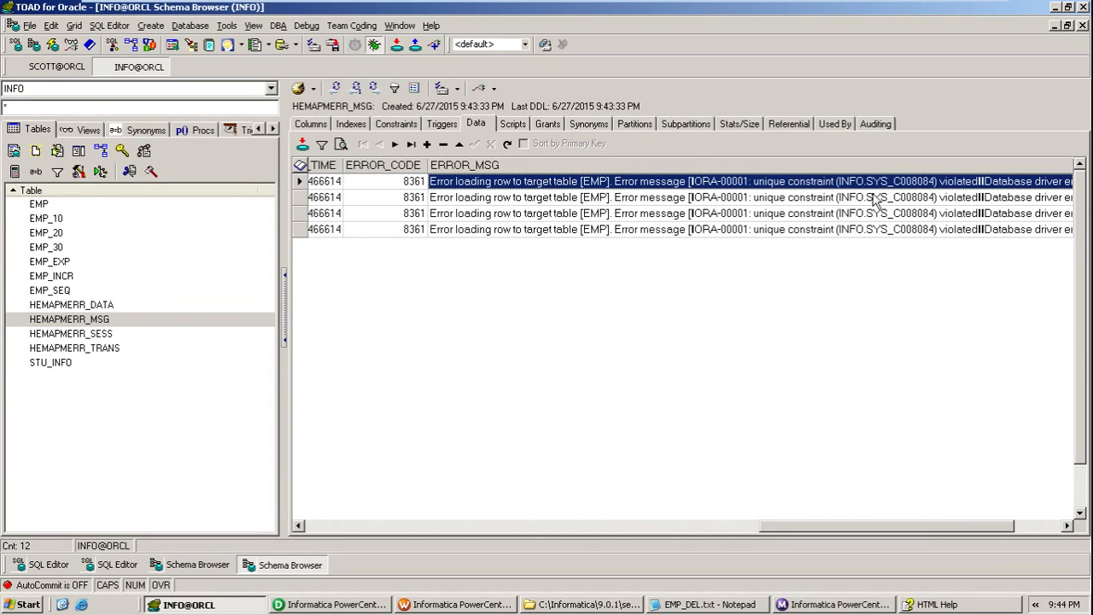
Switch to Workflow Manager and review the log options and error handling settings in the s_m_ERROR_HANDLING session's configuration
left_click(454, 604)
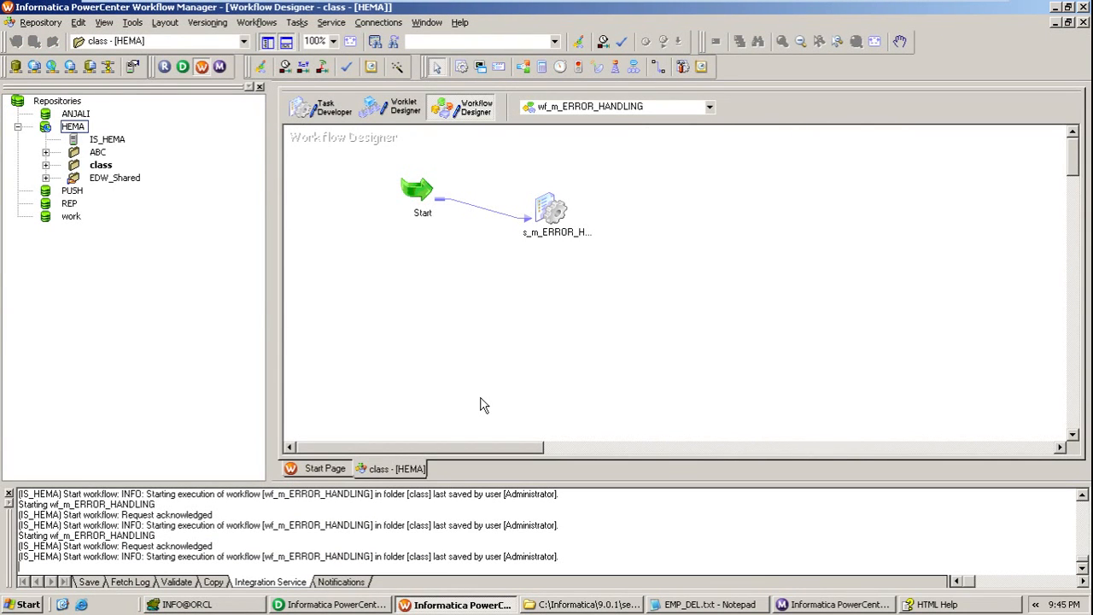
double_click(553, 212)
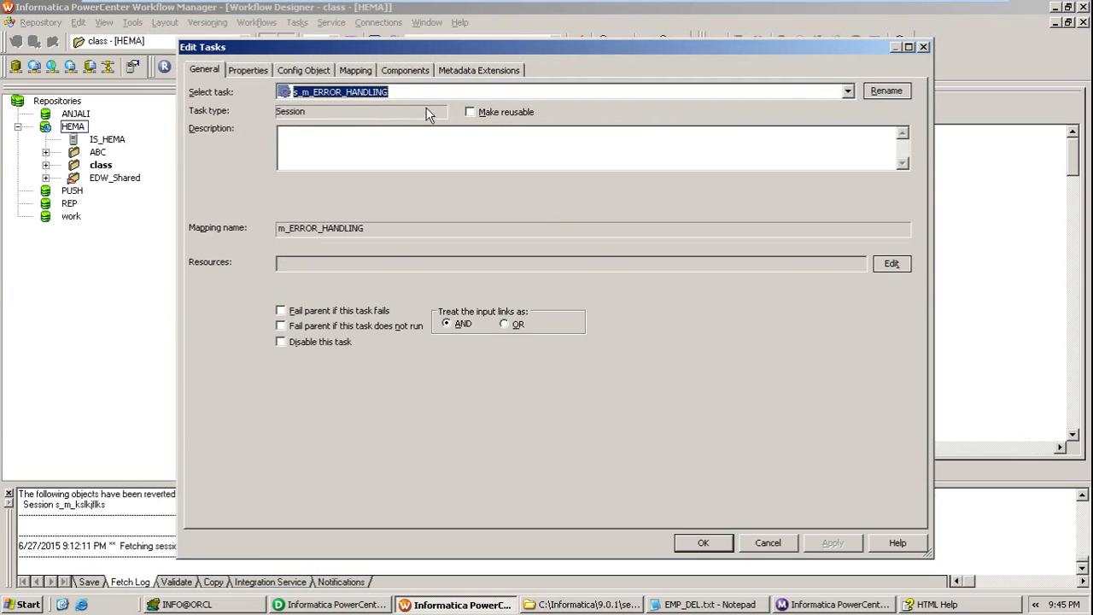
left_click(359, 74)
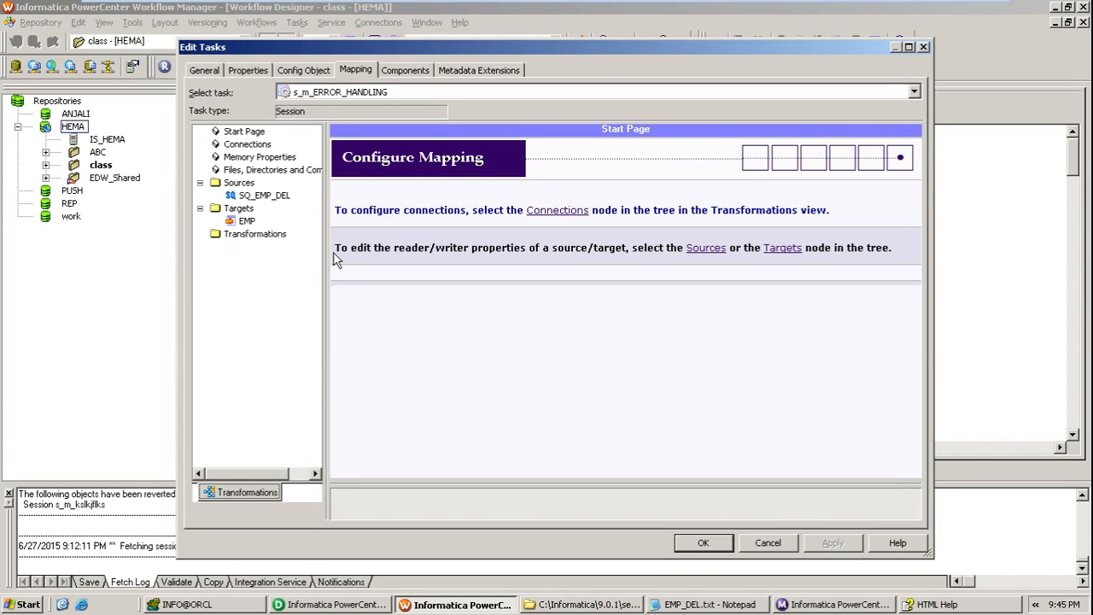
left_click(305, 72)
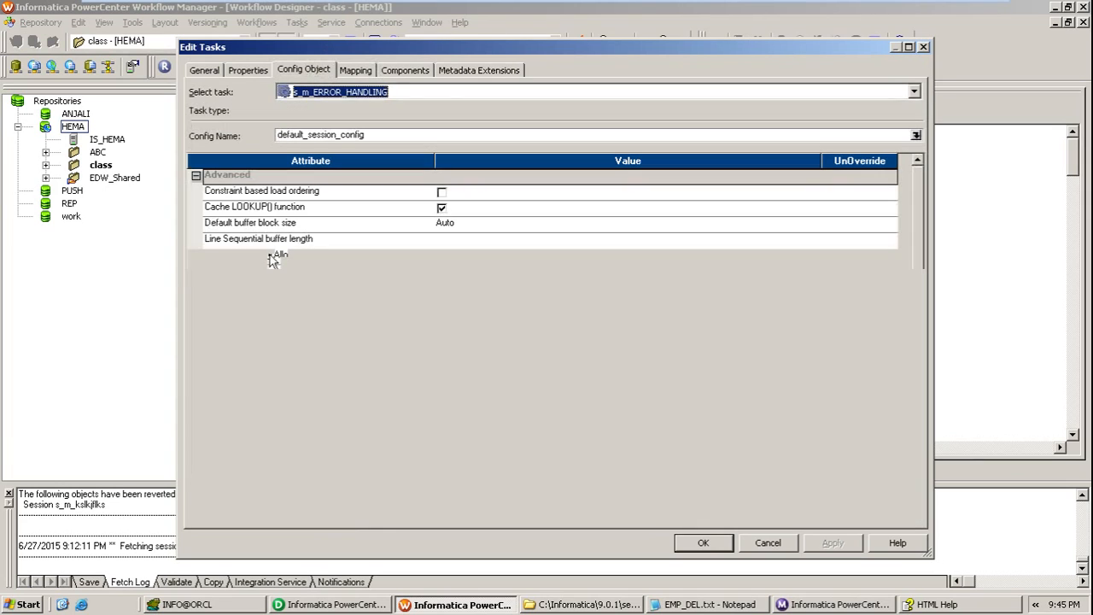
left_click(196, 175)
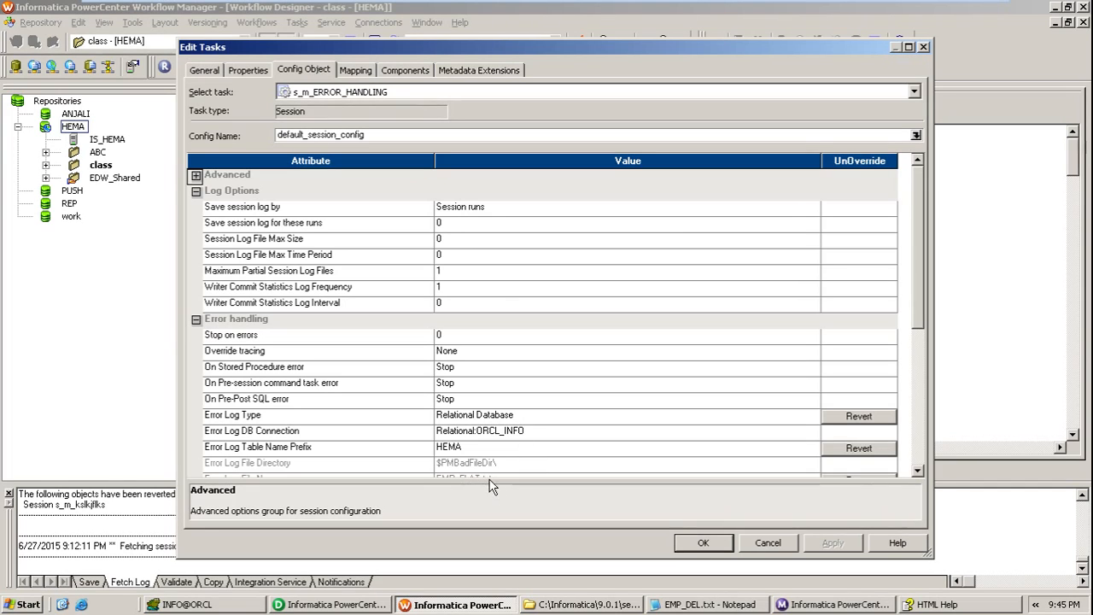
left_click(514, 468)
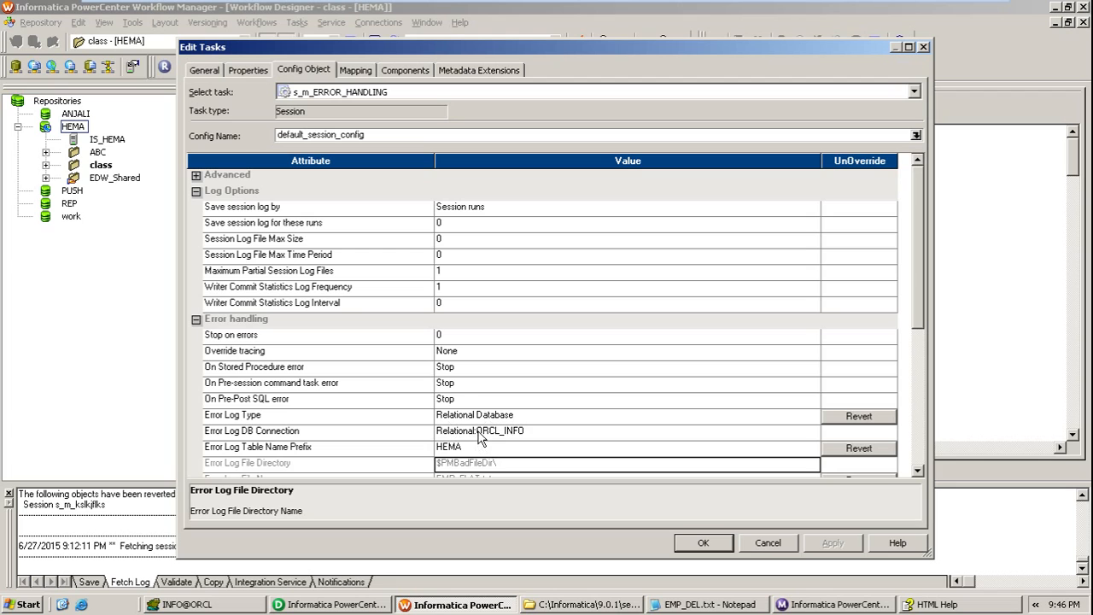
left_click(708, 543)
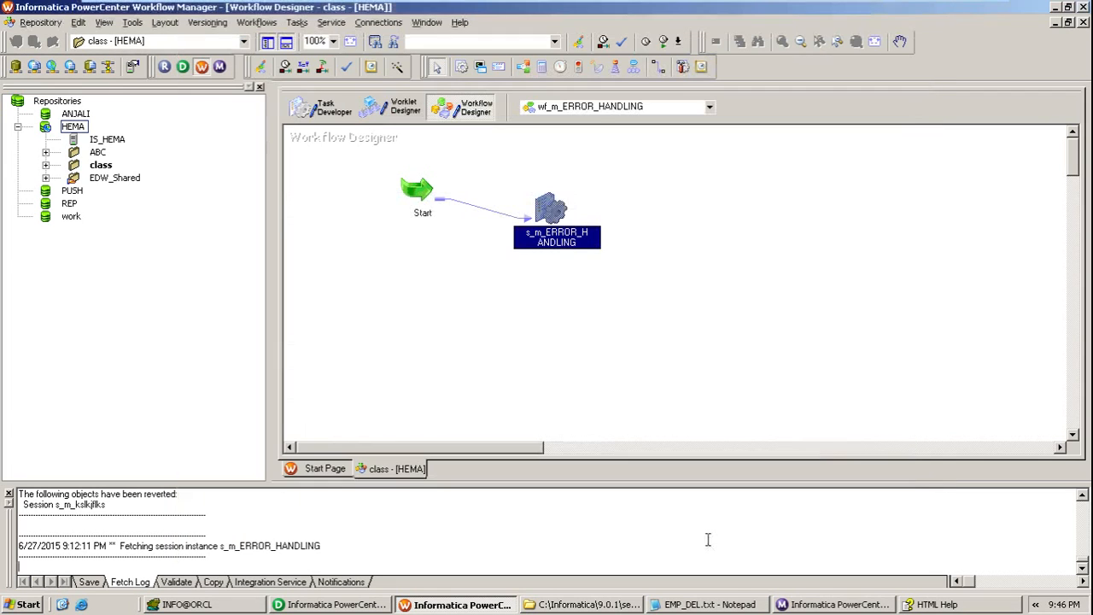
Switch to PowerCenter Designer, inspect the m_ERROR_HANDLING mapping and the EMP target's EMPNO port, and return to Workflow Manager
left_click(363, 606)
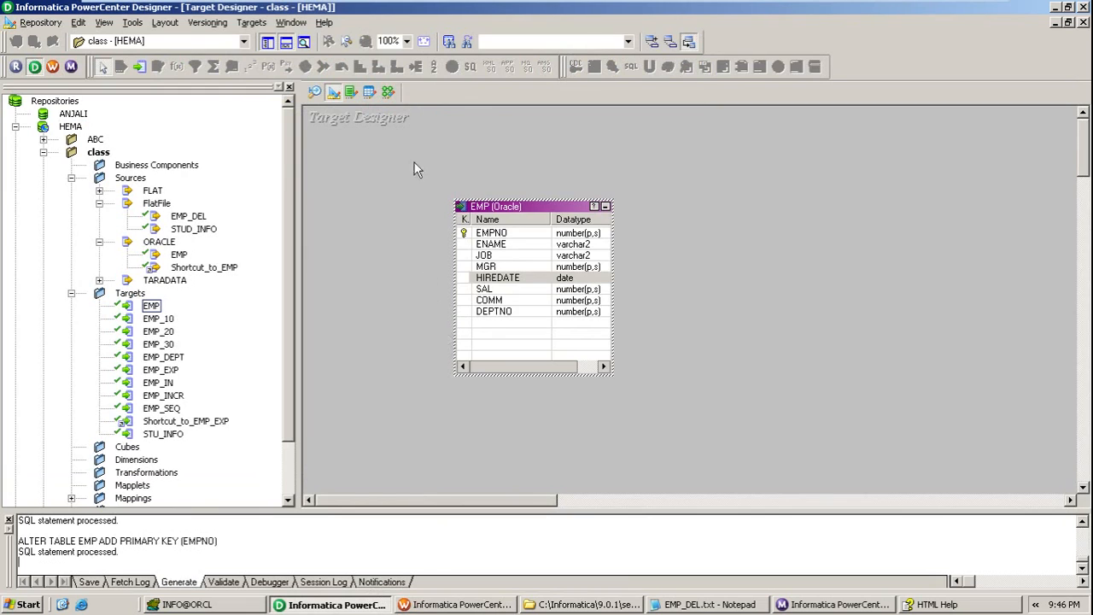
left_click(387, 91)
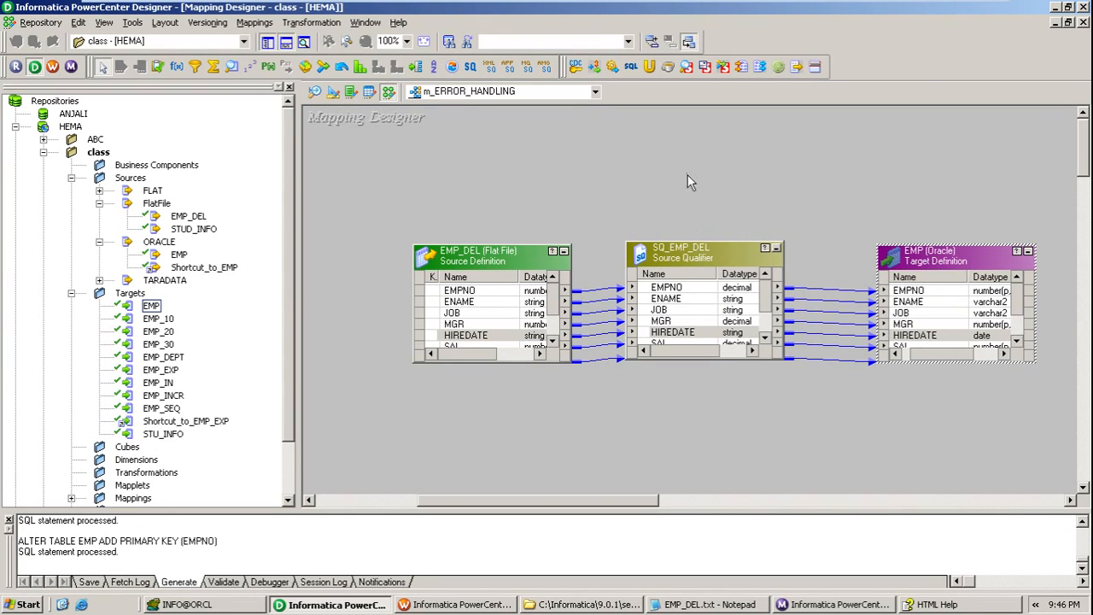
left_click(919, 291)
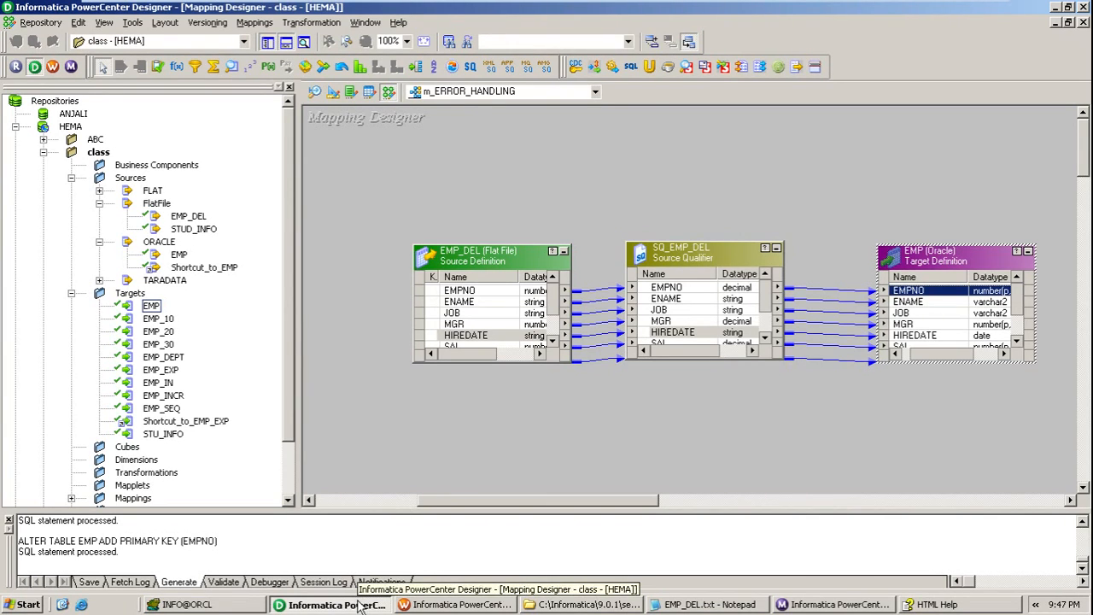
left_click(421, 605)
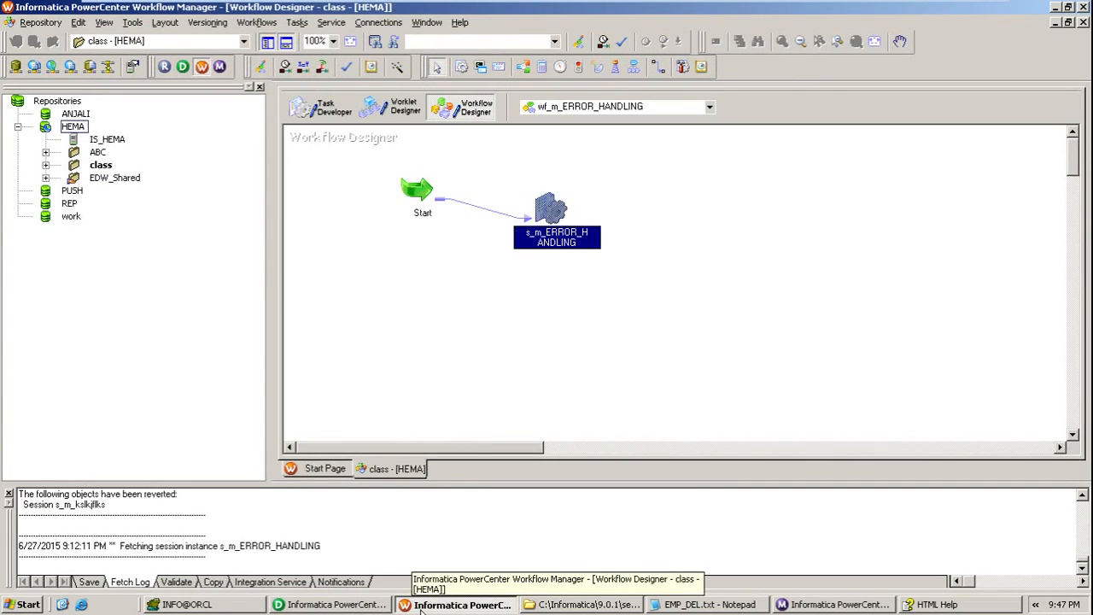